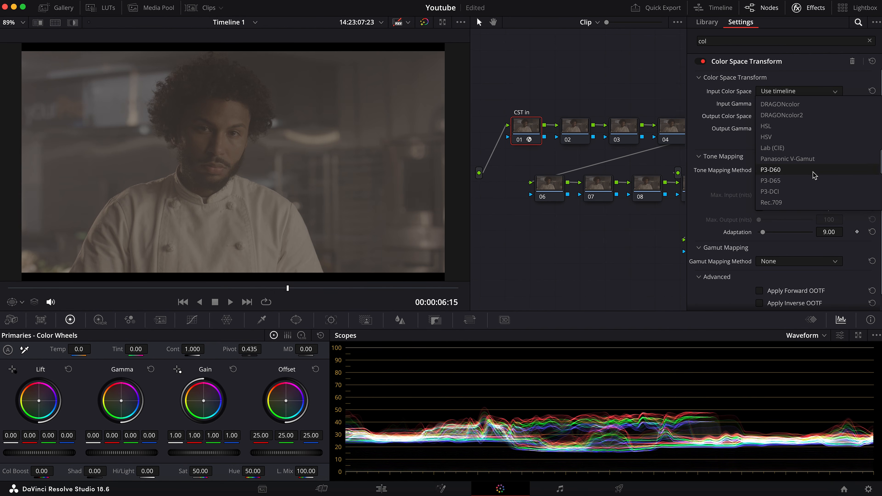
Set the CST in node's input color space to REDWideGamutRGB and its input gamma to RED Log3G10
click(802, 174)
click(790, 105)
scroll(768, 174, down, 5)
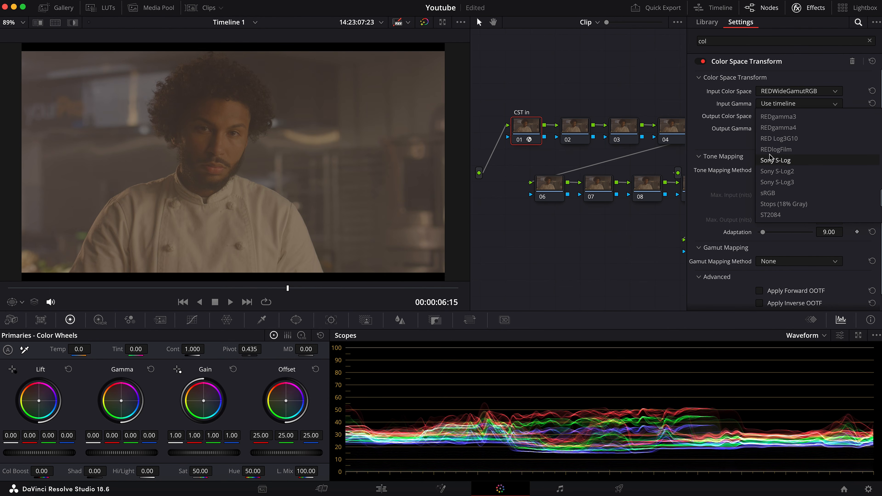
click(778, 139)
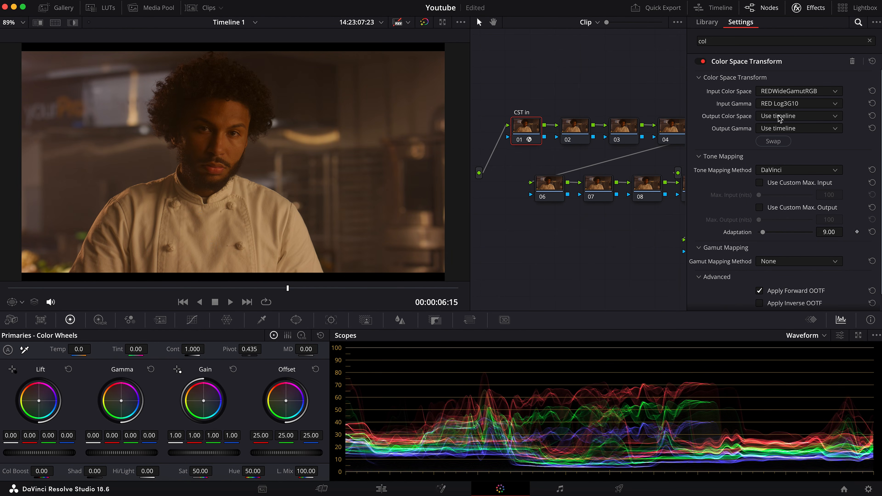
Set the CST in node's output color space to DaVinci Wide Gamut and its output gamma to DaVinci Intermediate
click(779, 119)
scroll(781, 120, down, 5)
click(783, 226)
click(784, 130)
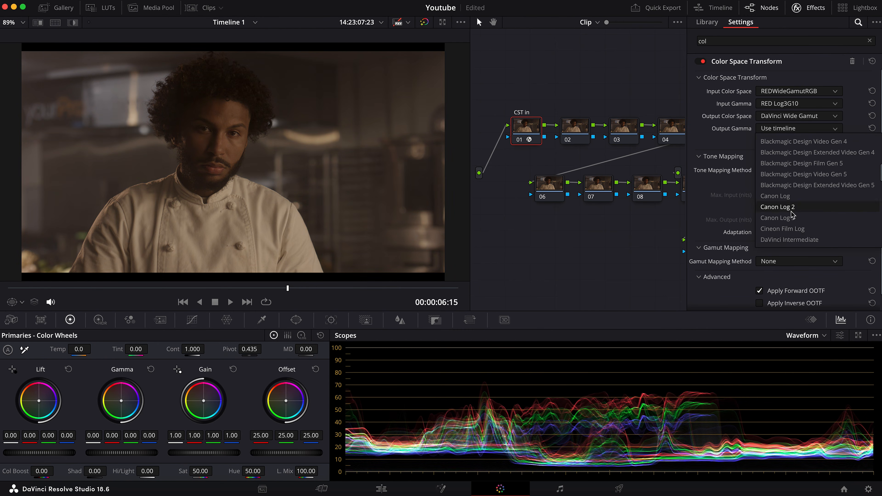
click(797, 240)
Apply a Color Space Transform to the CST out node with DaVinci Wide Gamut input color space and DaVinci Intermediate input gamma
drag(611, 71, 528, 58)
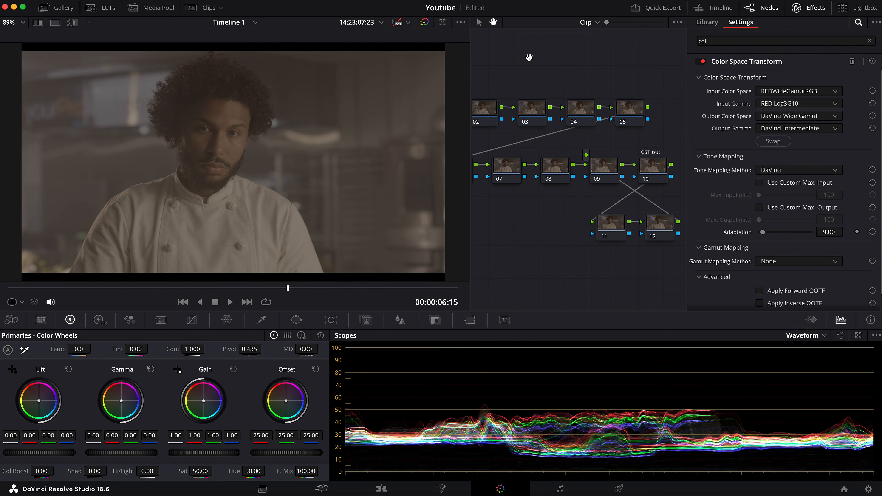
click(656, 168)
drag(760, 98, 652, 167)
click(773, 92)
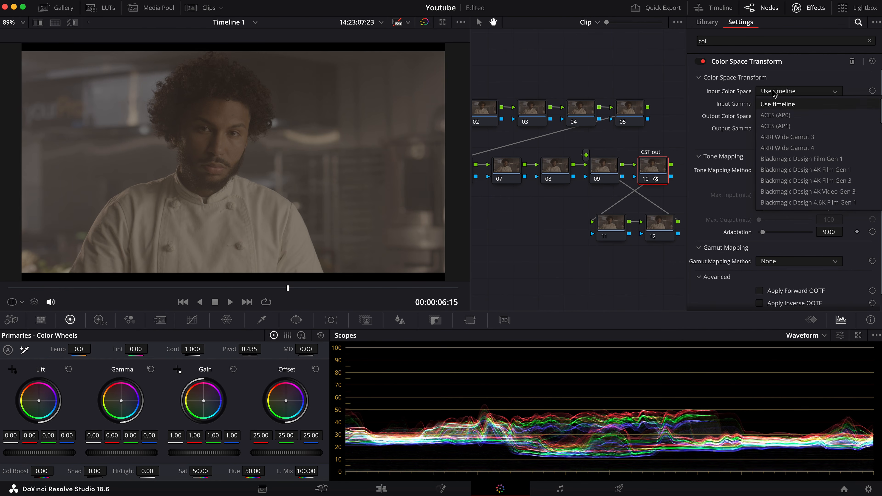
scroll(782, 173, down, 5)
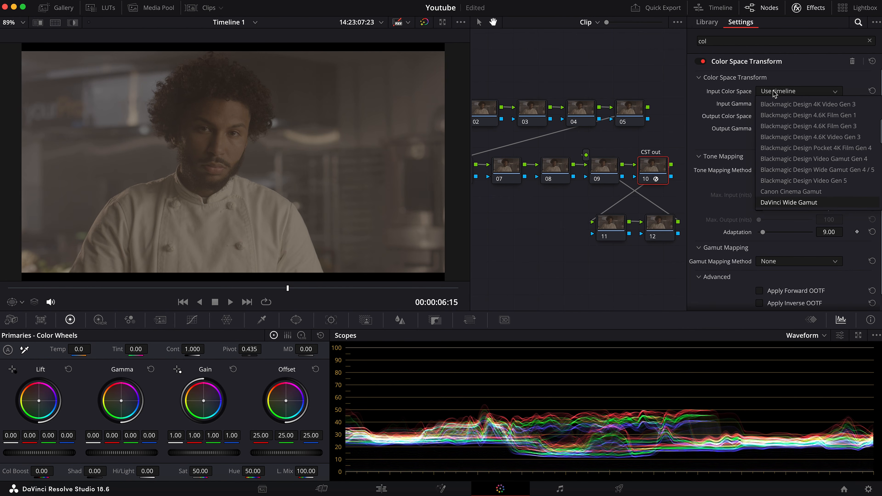
click(782, 204)
click(785, 104)
scroll(788, 167, down, 5)
click(796, 212)
Set the CST out node's output color space to Rec.709 and its output gamma to Gamma 2.4
click(788, 117)
scroll(788, 167, down, 6)
click(797, 226)
click(788, 128)
scroll(800, 201, down, 4)
scroll(783, 217, down, 3)
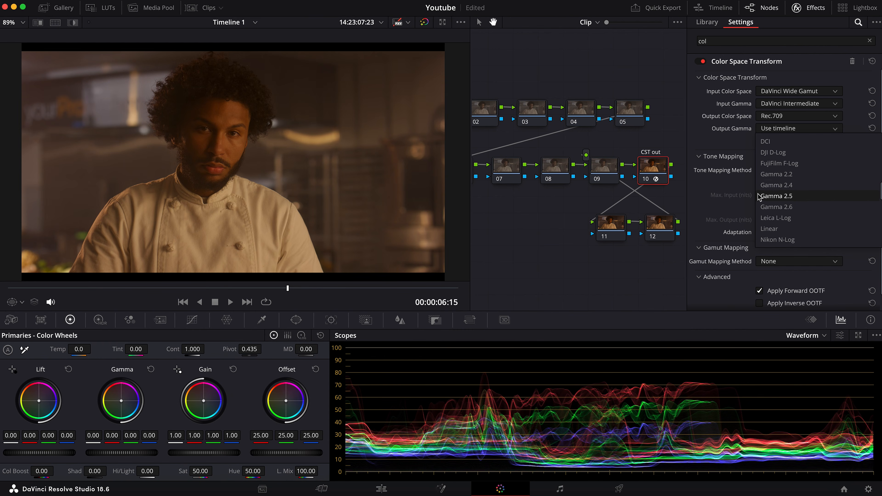
click(776, 185)
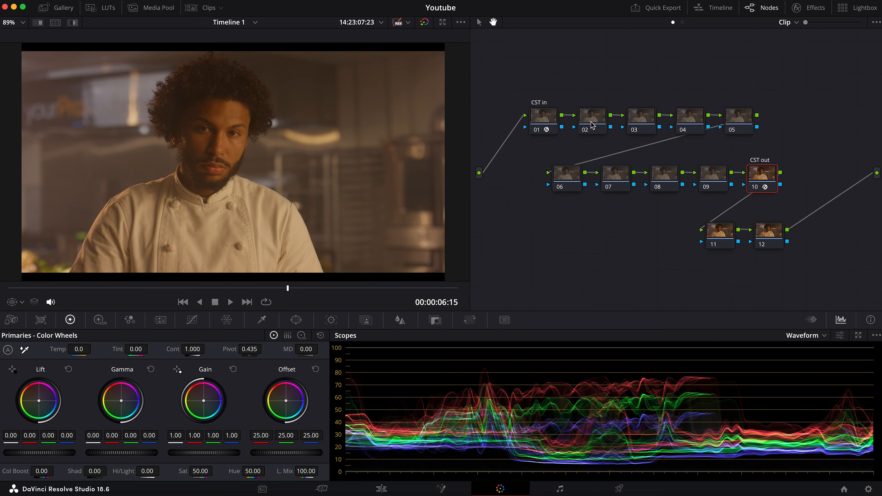
Move node 02 above the first row and label nodes 03, 04 and 05 as Exposure, Balance and Correction
drag(592, 121, 590, 94)
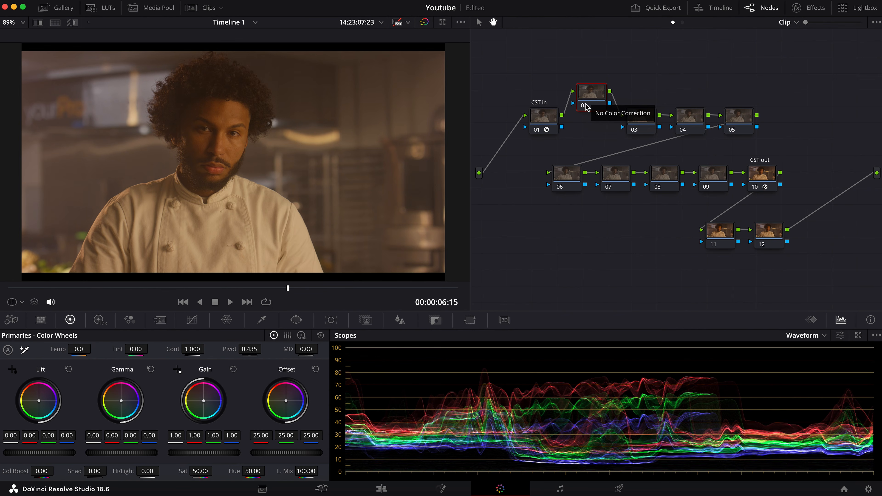
click(642, 124)
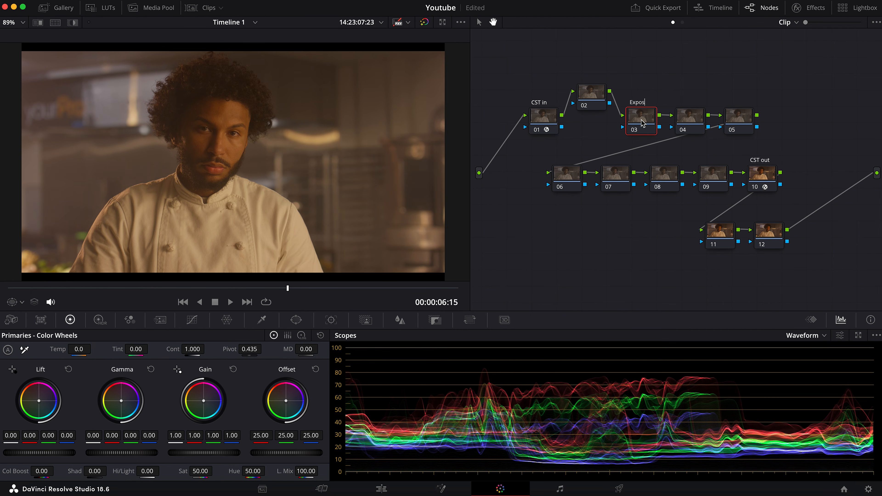
click(690, 119)
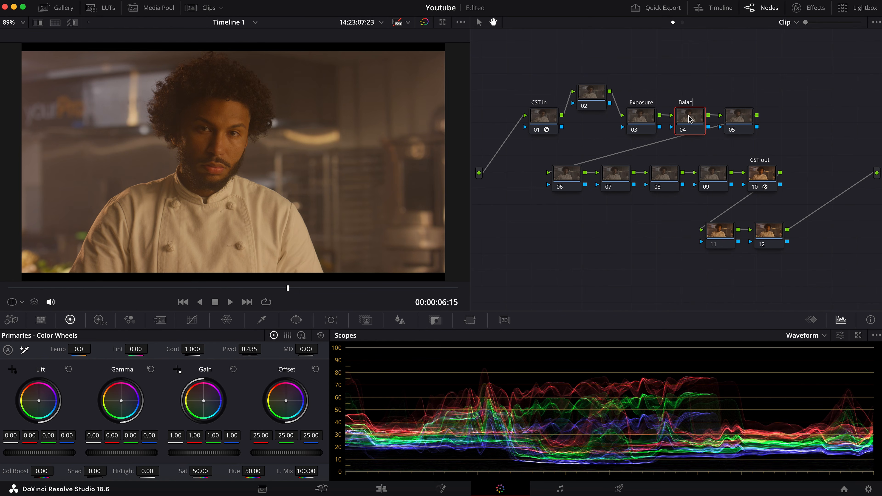
click(742, 118)
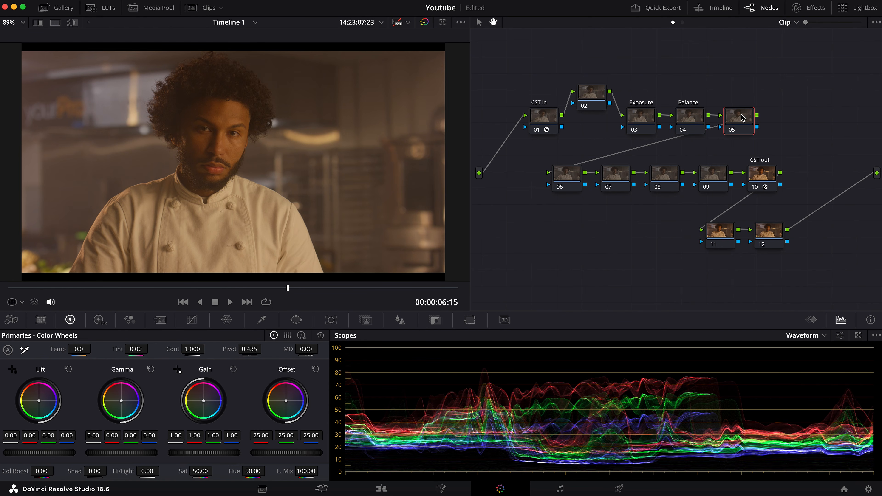
text(Correction)
key(Return)
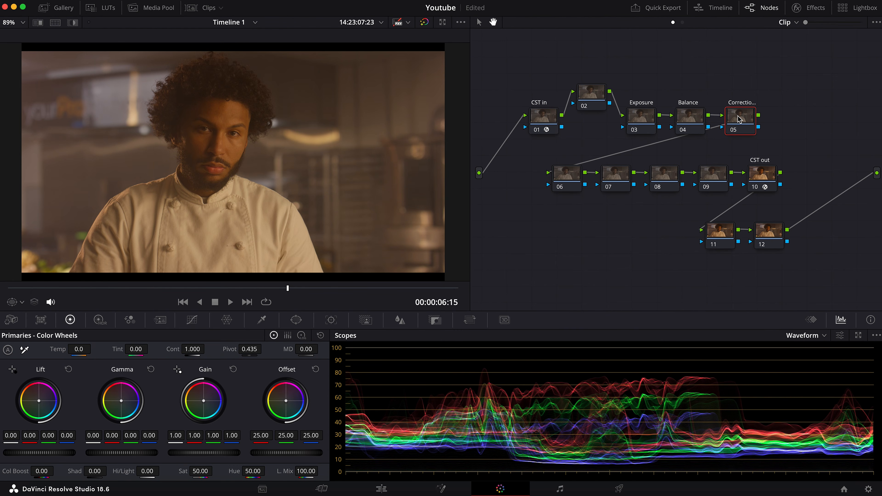
Label node 06 as Sec and shift it slightly away from node 07
click(571, 181)
text(Sec)
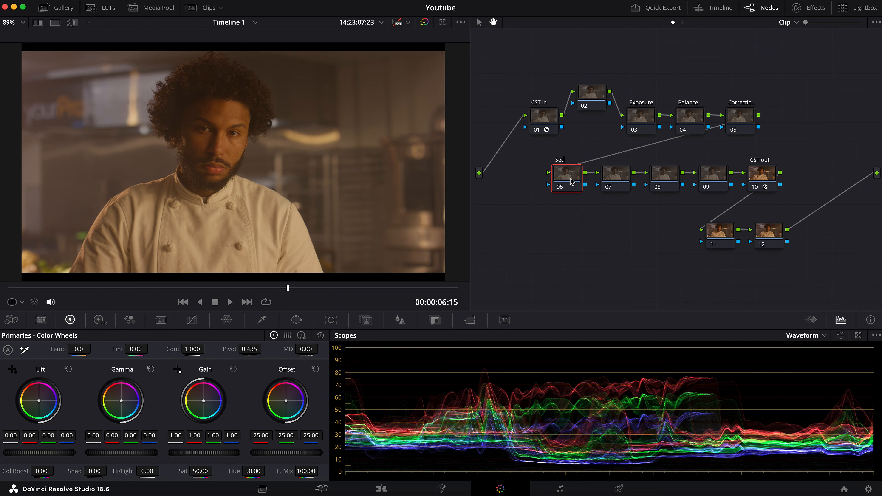
key(Return)
drag(550, 180, 540, 179)
Label nodes 07, 08 and 09 as Vign, RGB Mixer and Glow
drag(615, 177, 611, 176)
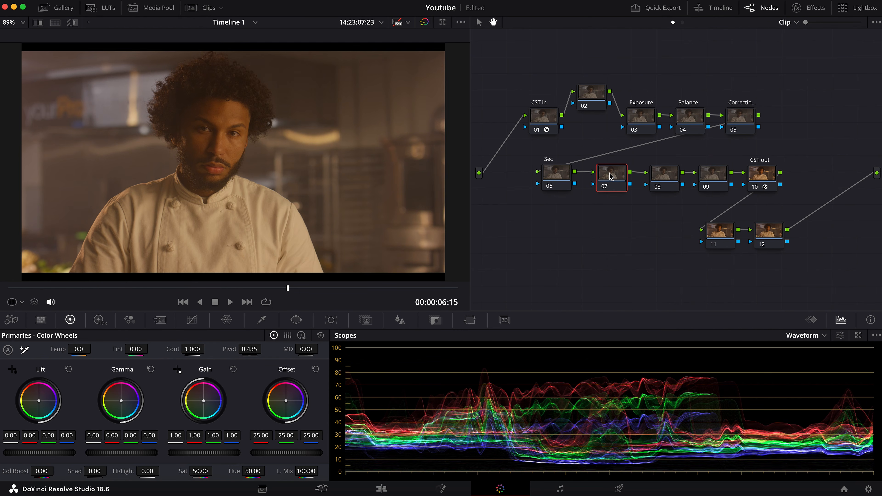
text(Vig)
text(n)
click(657, 178)
text(RGB Mixer)
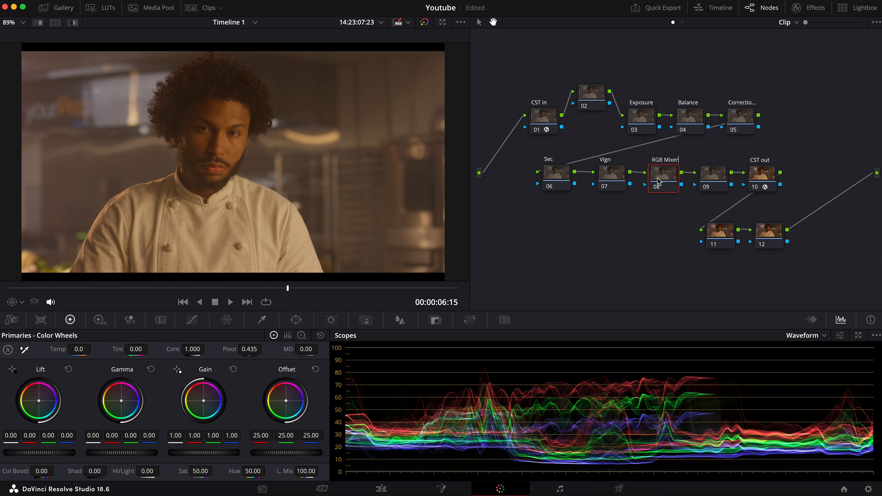
click(705, 176)
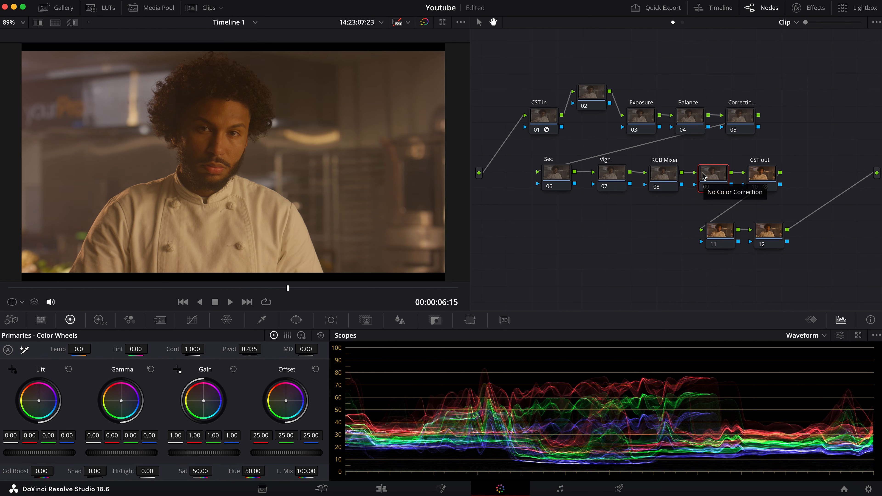
double_click(703, 176)
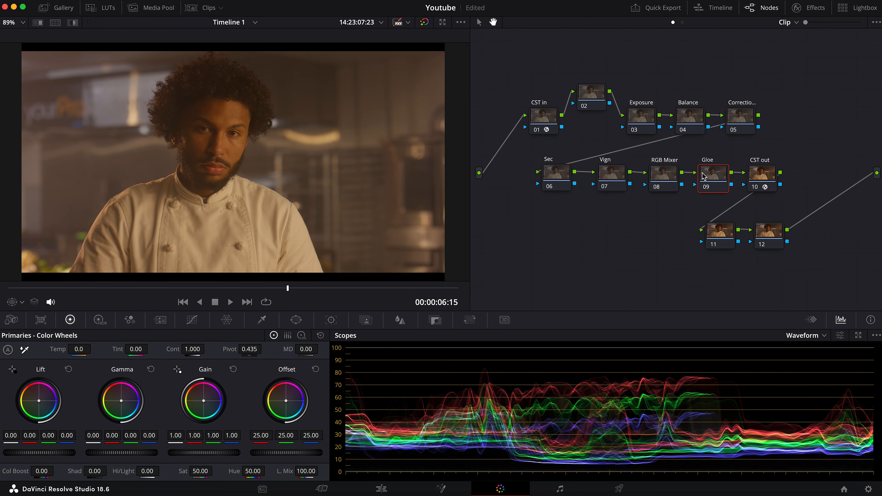
Label node 11 as Look and node 12 as Grain Bloom
drag(721, 232, 717, 233)
click(713, 232)
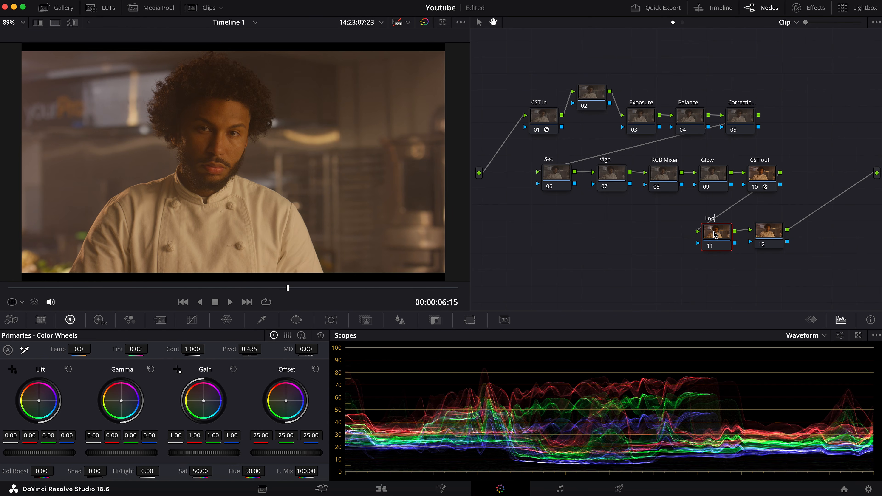
click(768, 238)
text(G)
text(rain Bloo)
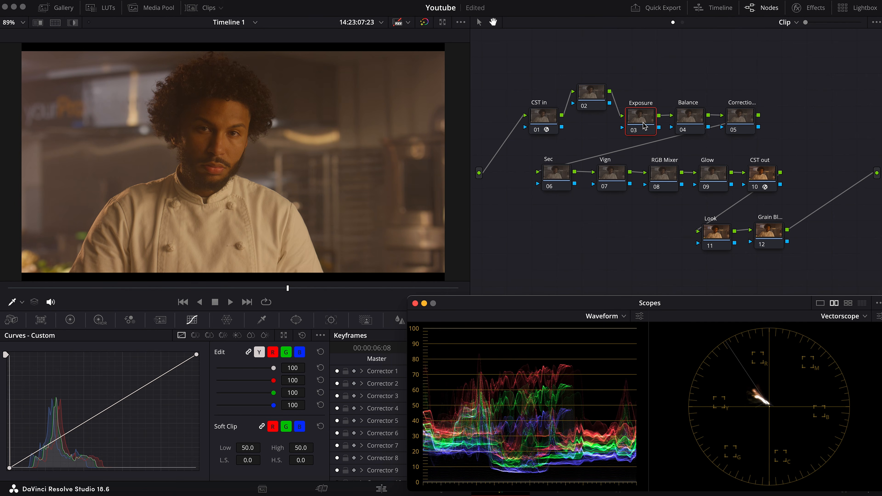
Select the Exposure node and switch the waveform scope to the Y channel with Colorize off
click(644, 121)
click(640, 317)
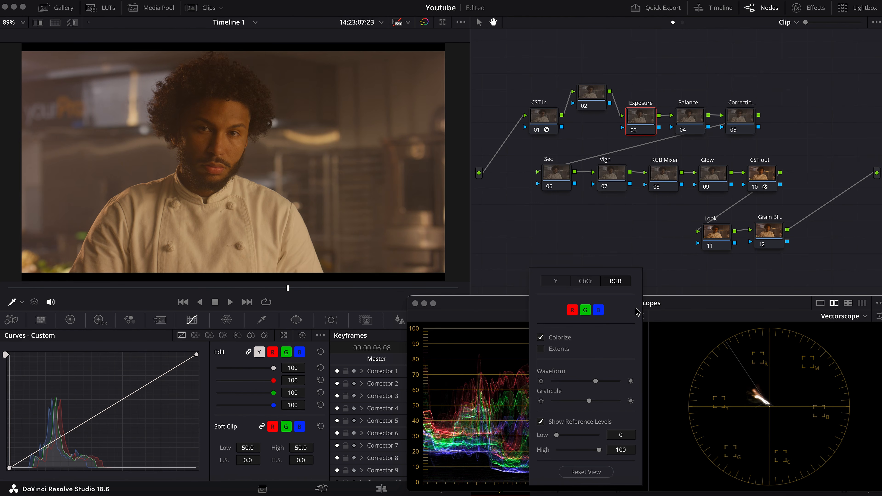
click(559, 282)
click(540, 305)
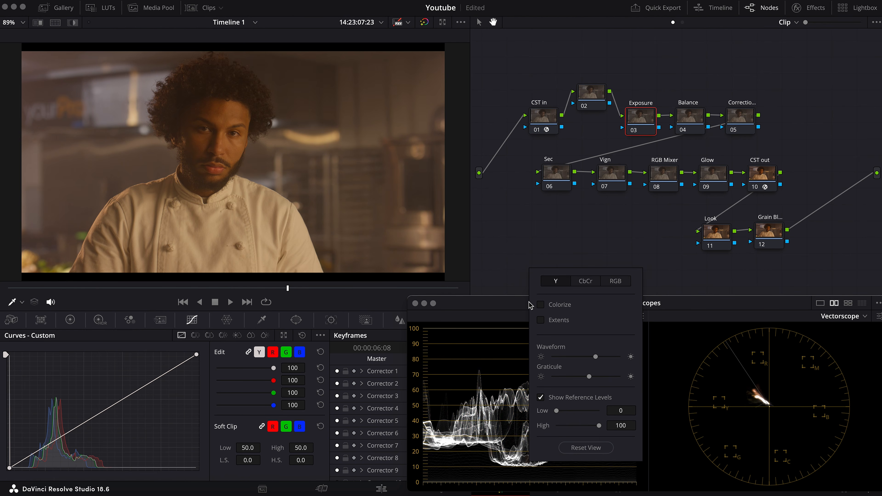
click(518, 305)
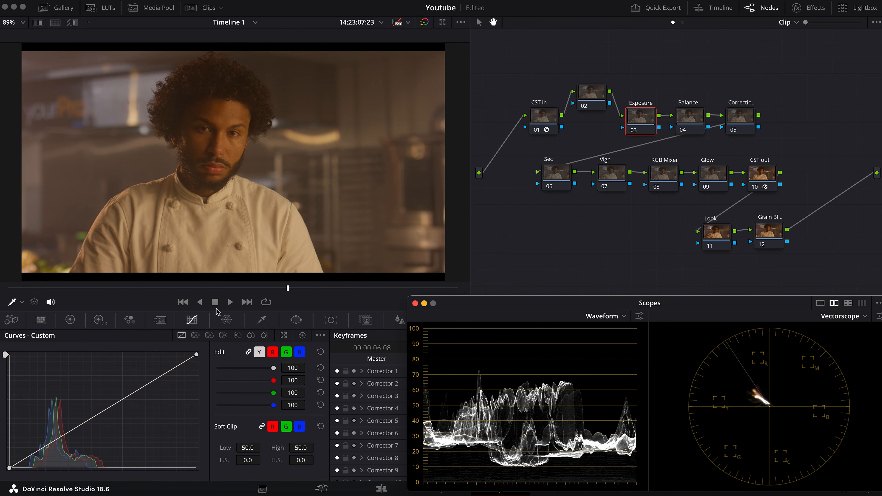
Raise the Exposure node's master gain to 1.33 in the primary color wheels
click(70, 321)
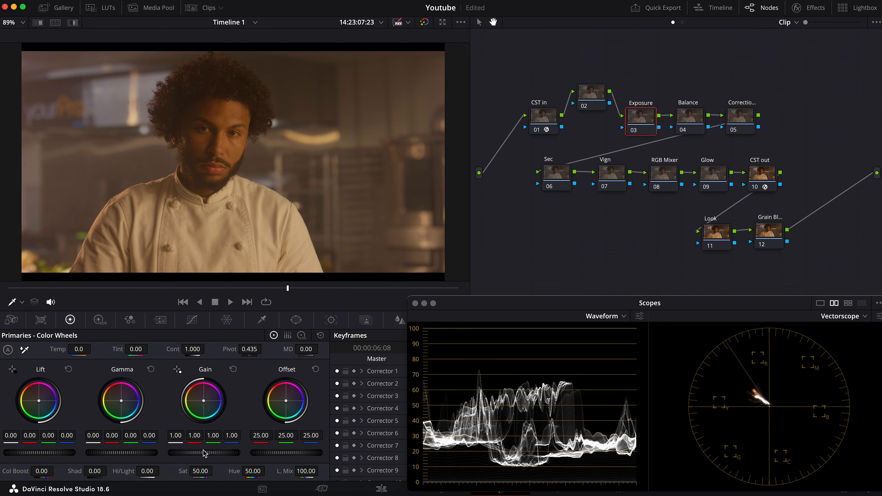
drag(203, 452, 232, 456)
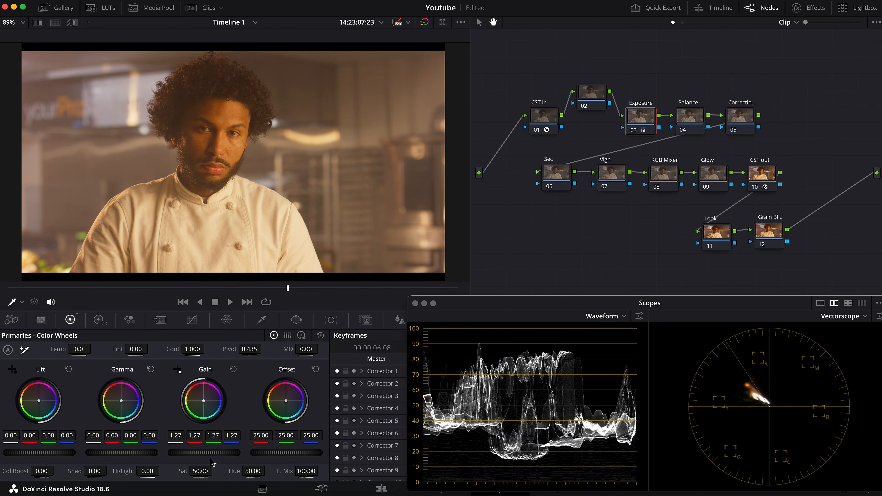
drag(211, 453, 214, 452)
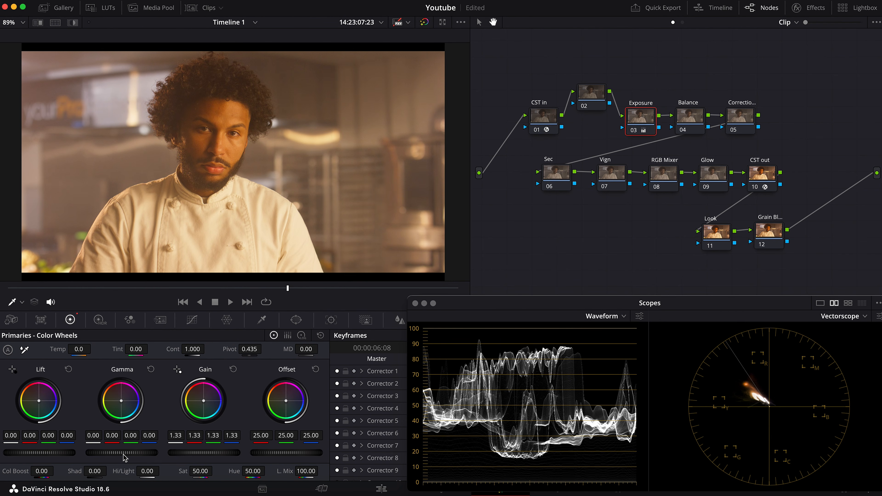
Lower the Exposure node's master gamma to -0.08 and raise its master lift to 0.03
drag(113, 449, 115, 451)
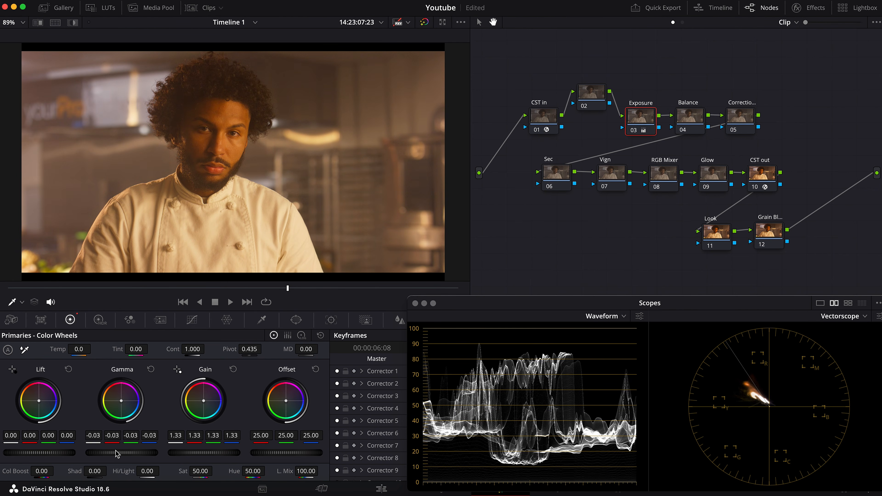
drag(116, 453, 124, 456)
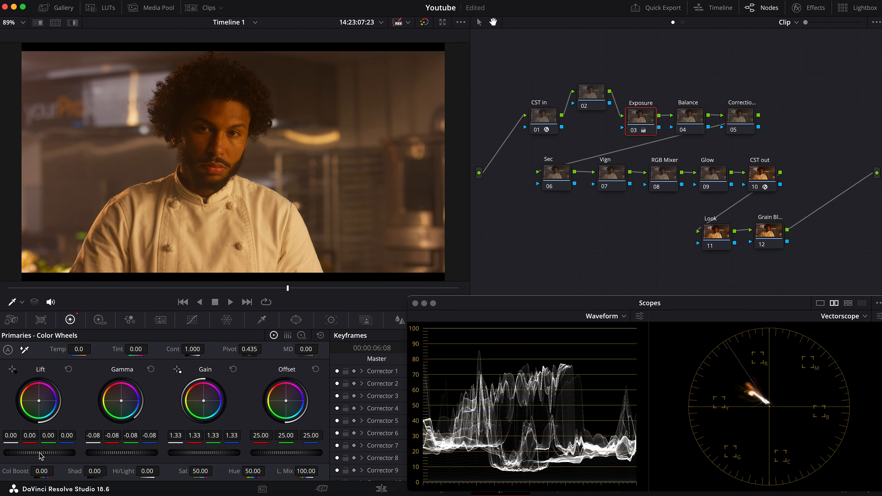
drag(40, 456, 39, 455)
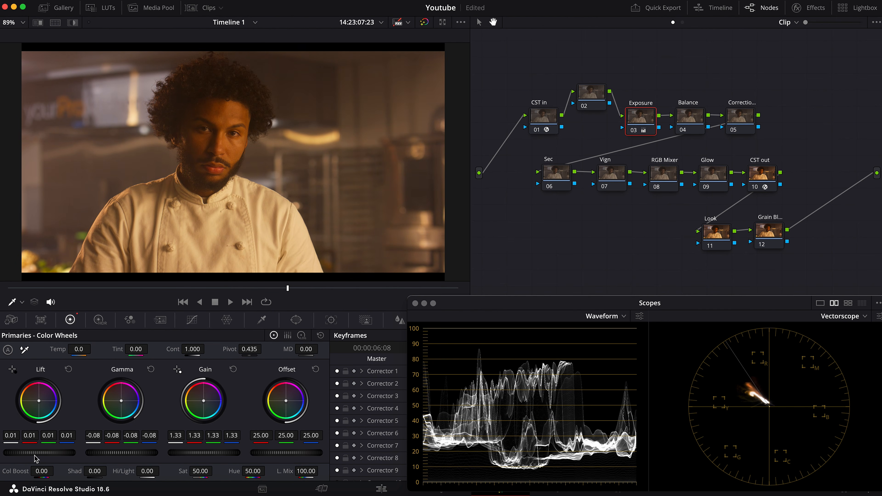
drag(36, 458, 37, 458)
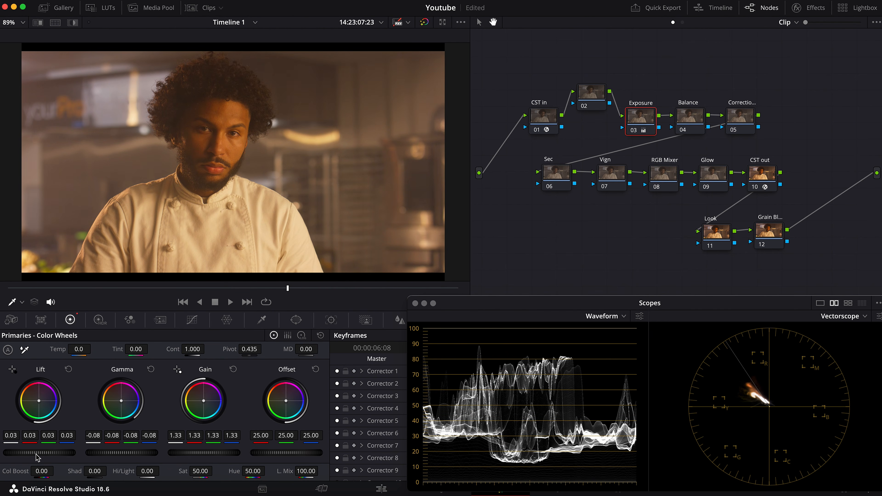
Set the Exposure node's contrast to 1.160 and pivot to 0.411, and raise its master lift to 0.04
drag(188, 350, 208, 348)
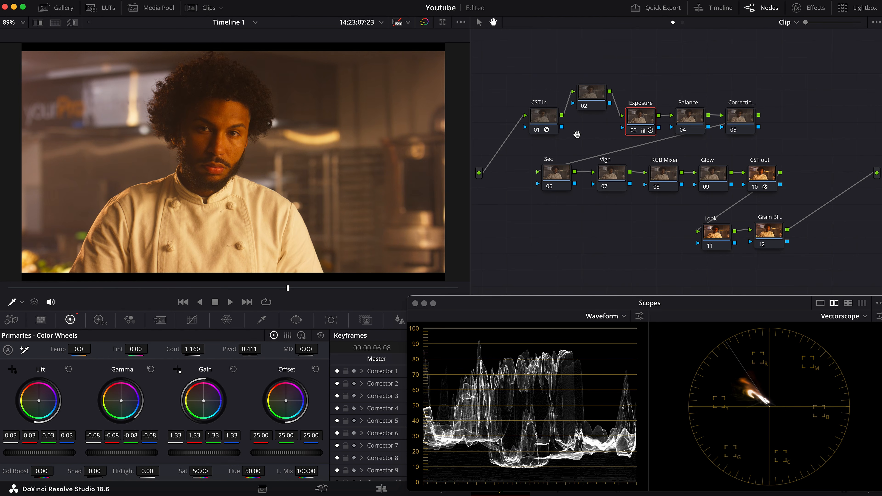
key(super+d)
key(super+d)
drag(41, 456, 43, 456)
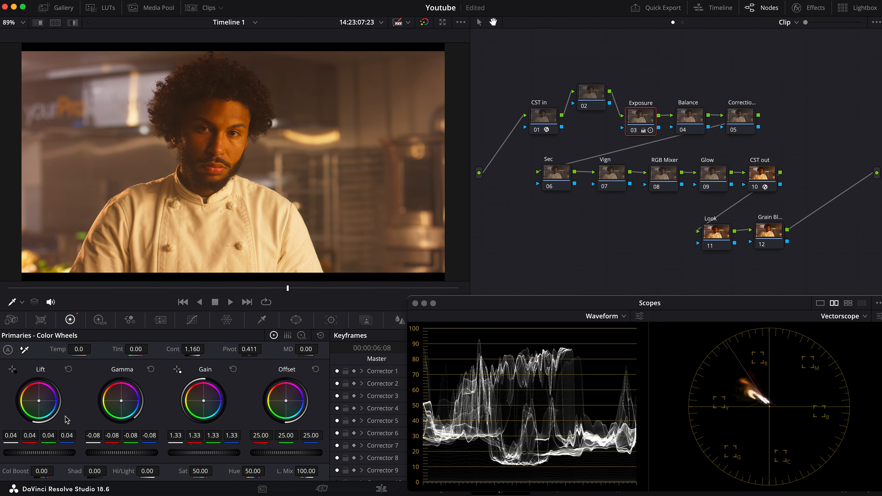
Add two points to the Exposure node's custom curve, in the highlights and upper midtones, and raise both slightly
click(192, 320)
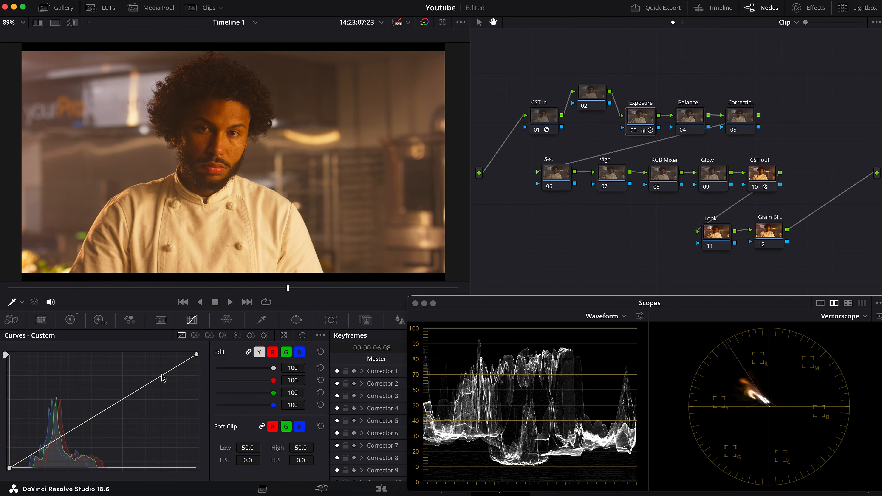
drag(161, 375, 160, 373)
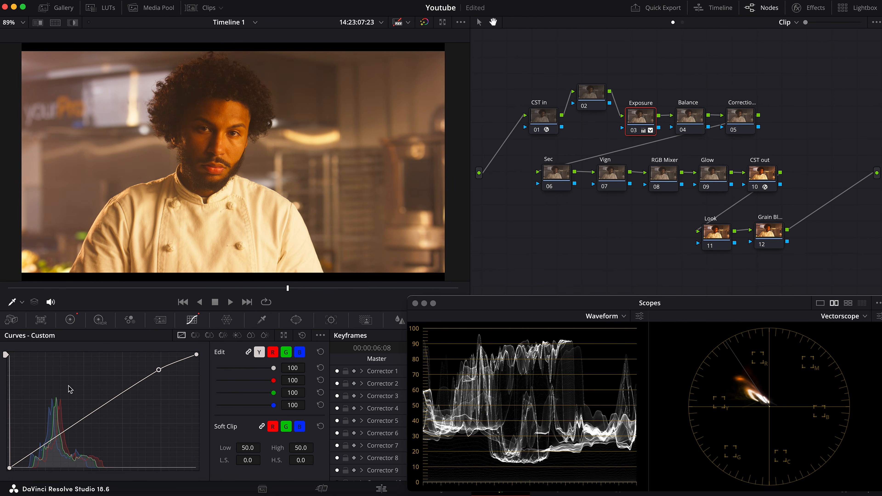
click(133, 386)
drag(133, 386, 131, 384)
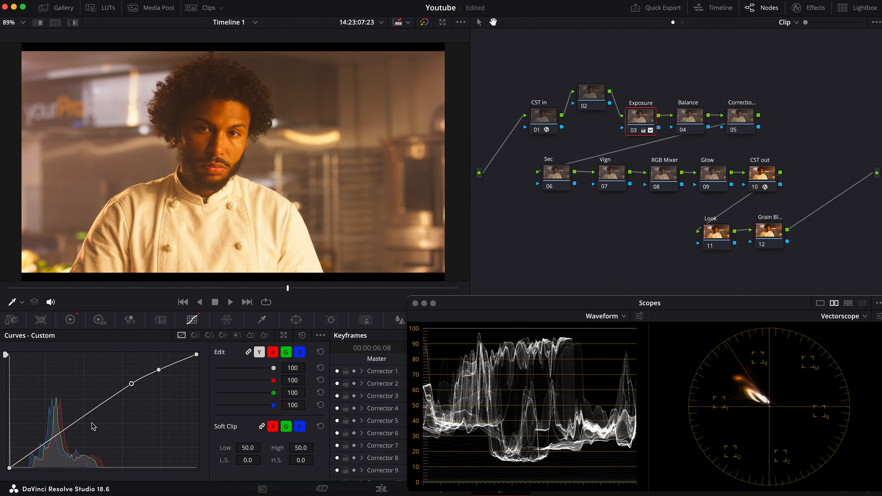
Add three points to the lower part of the Exposure node's custom curve and pull them down slightly to deepen the shadows
drag(72, 427, 31, 459)
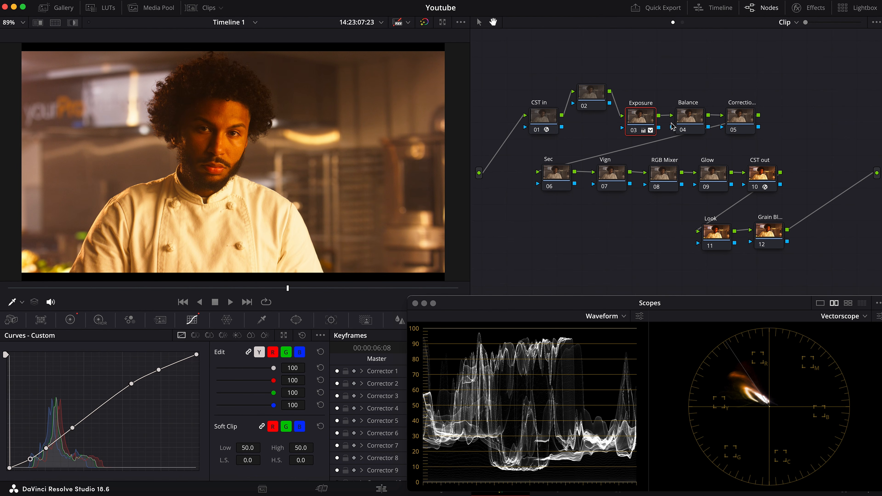
drag(648, 117, 641, 120)
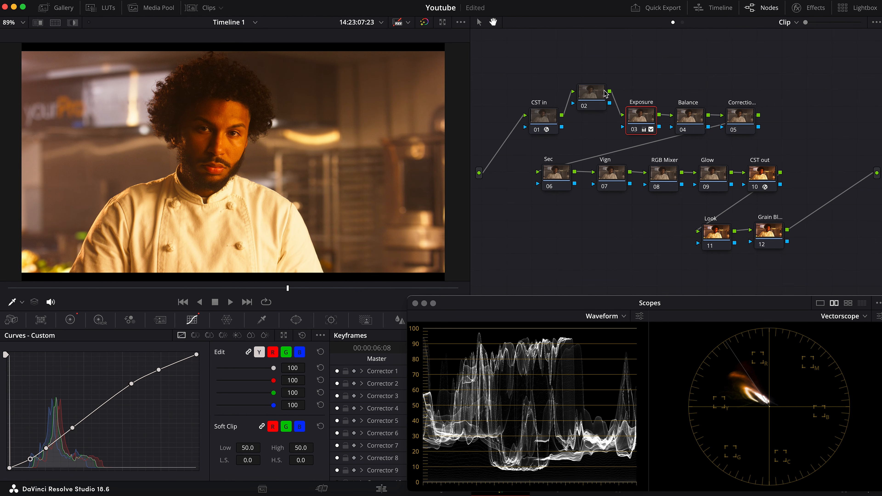
Show the Balance node's primary color wheels and switch the waveform scope to colorized RGB
drag(693, 112, 694, 108)
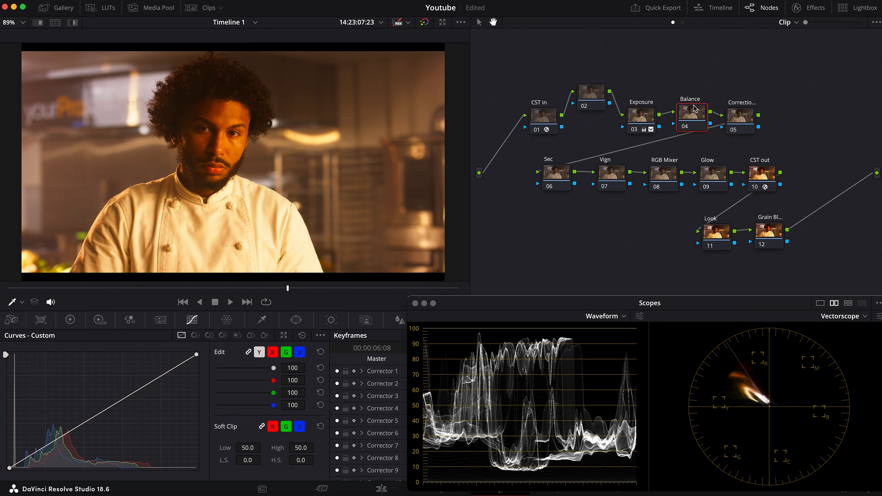
click(70, 321)
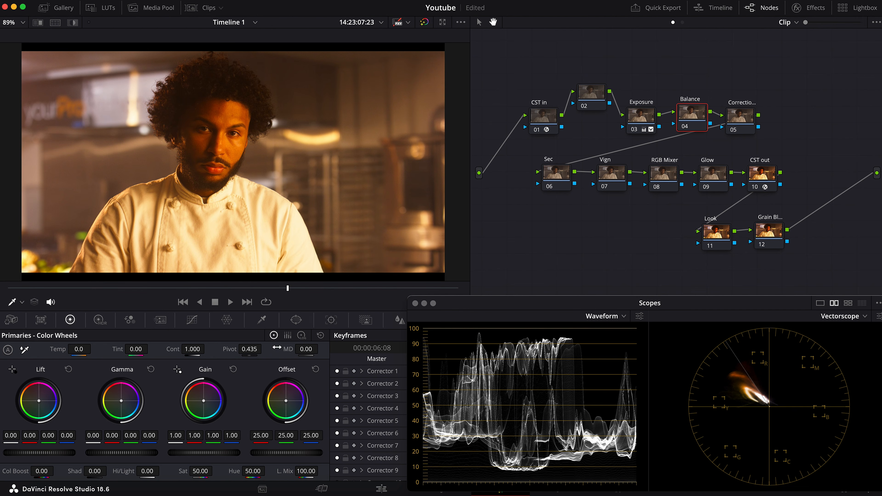
click(639, 316)
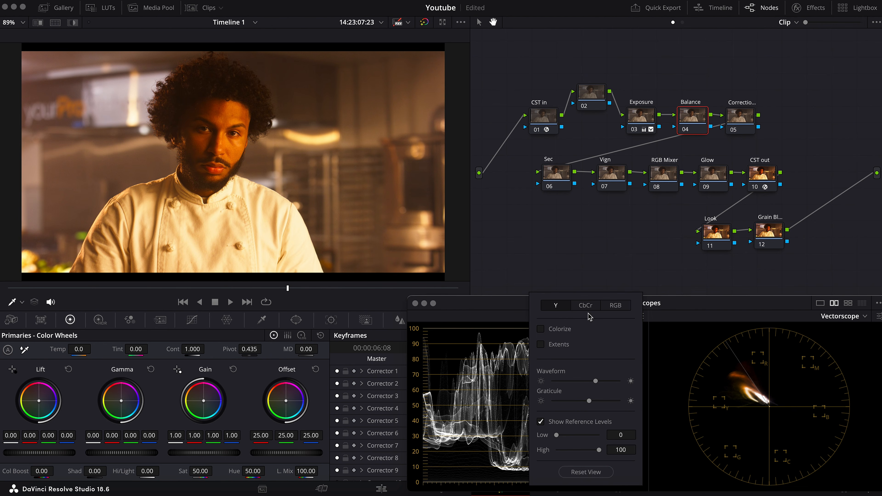
click(621, 306)
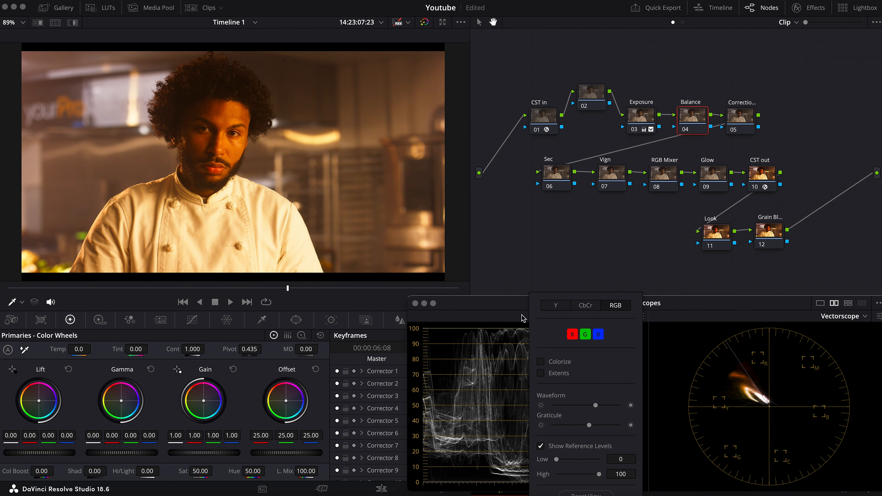
click(541, 362)
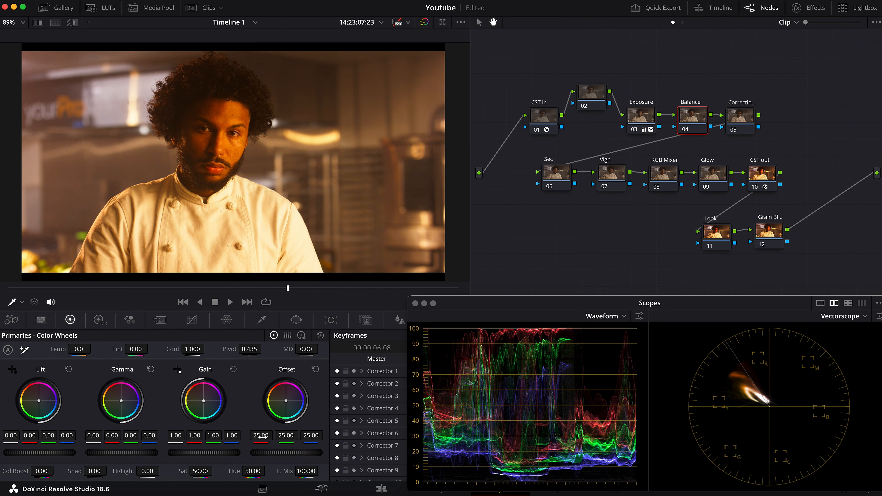
Set the Balance node's offset to red 11.48, green 21.64 and blue 34.94
mouse_move(261, 435)
mouse_down()
mouse_move(229, 435)
mouse_move(259, 435)
mouse_move(247, 435)
mouse_up()
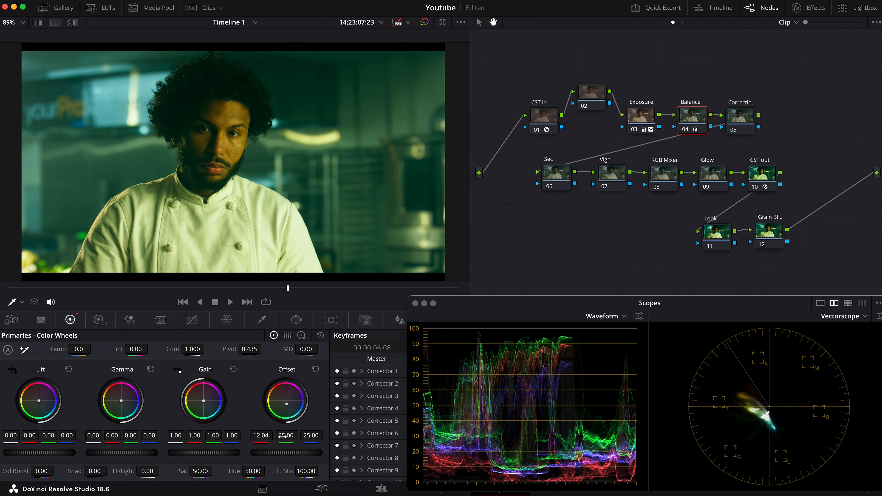
drag(261, 435, 280, 435)
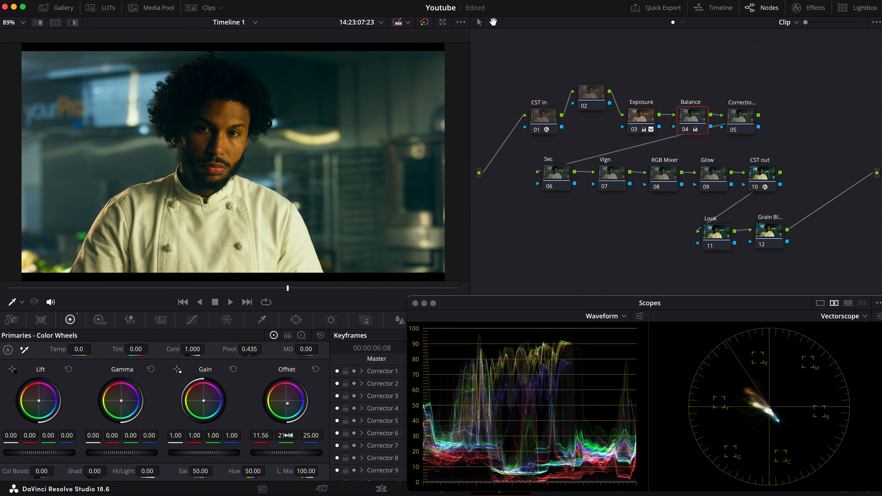
drag(307, 435, 313, 435)
drag(312, 435, 316, 435)
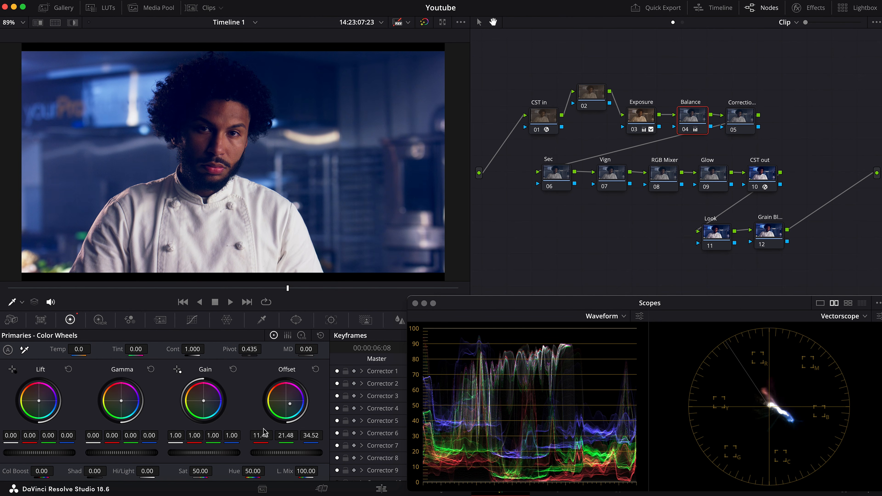
drag(261, 435, 261, 435)
drag(285, 436, 286, 435)
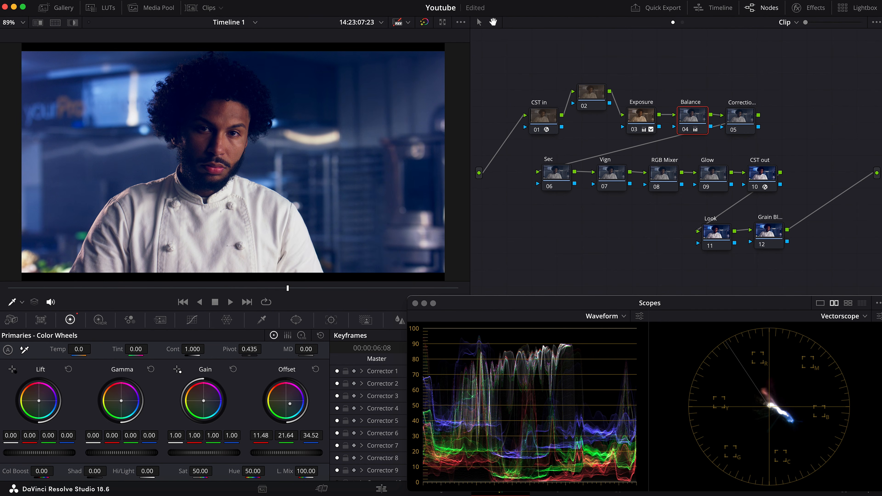
key(space)
click(311, 436)
text(34.57)
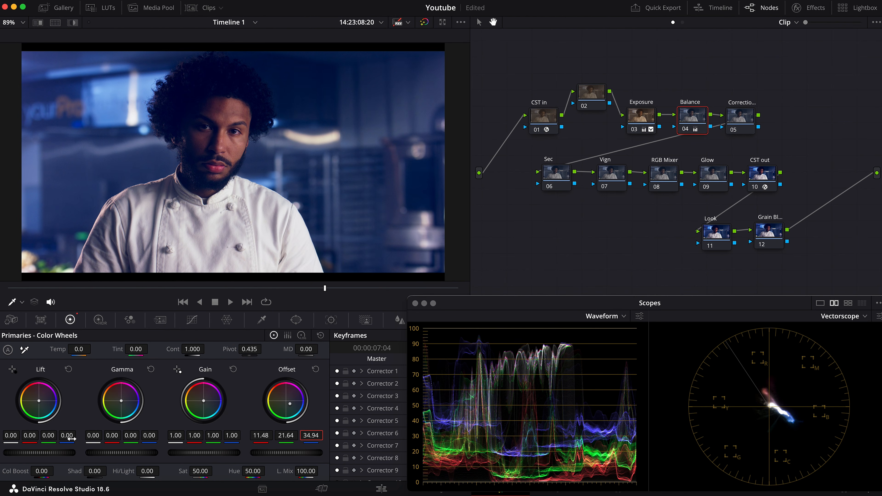
Set the Balance node's lift to red 0.06 and blue -0.07, and its gamma to red -0.03 and blue 0.03
drag(67, 437, 53, 437)
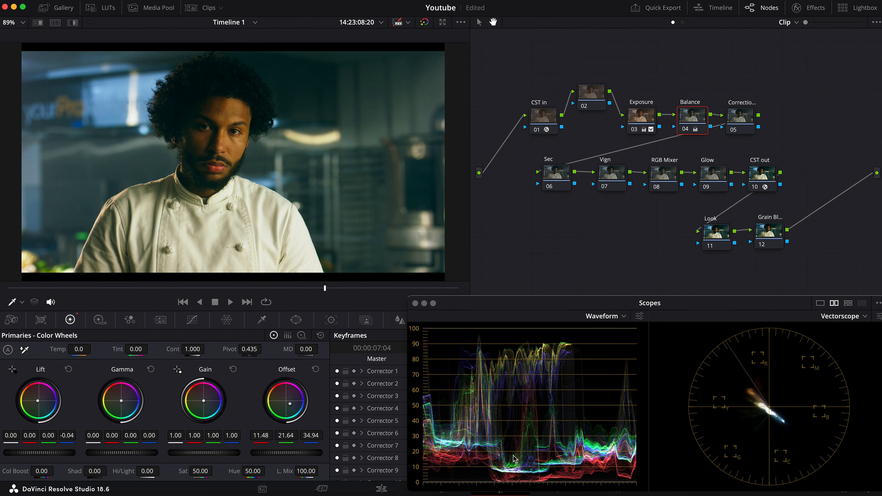
drag(34, 437, 38, 436)
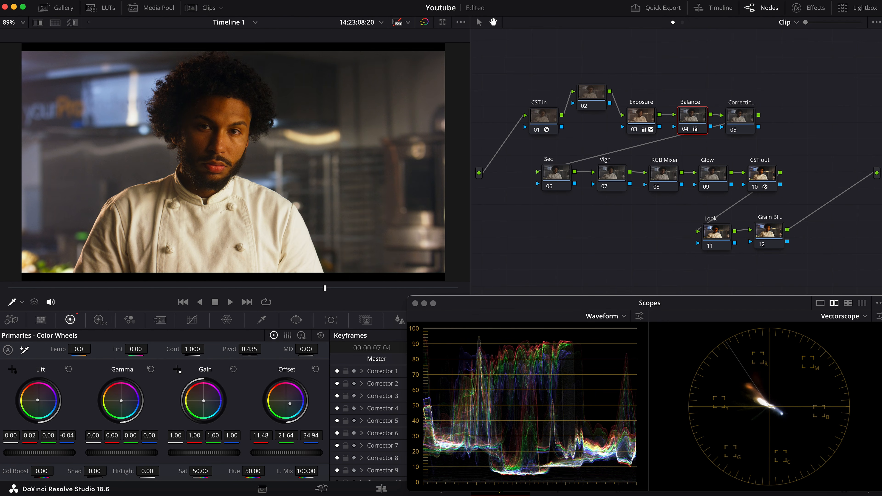
mouse_move(112, 436)
mouse_down()
mouse_move(101, 435)
mouse_move(162, 437)
mouse_up()
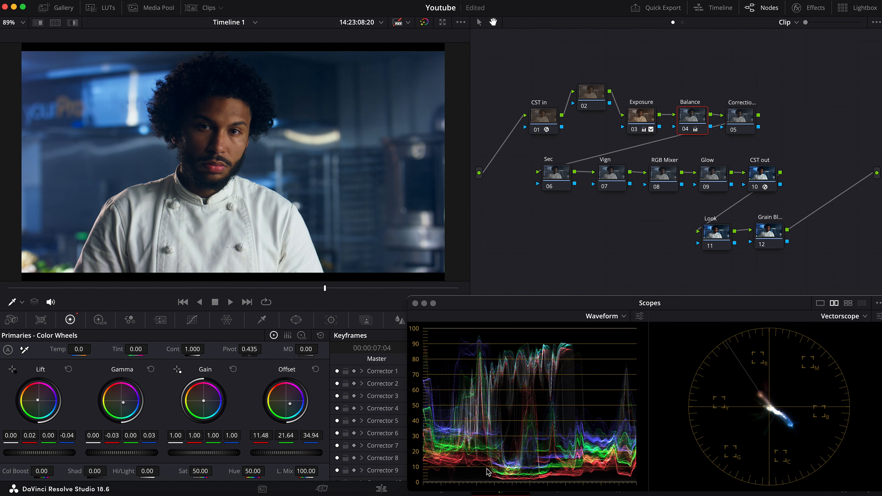
drag(68, 436, 64, 435)
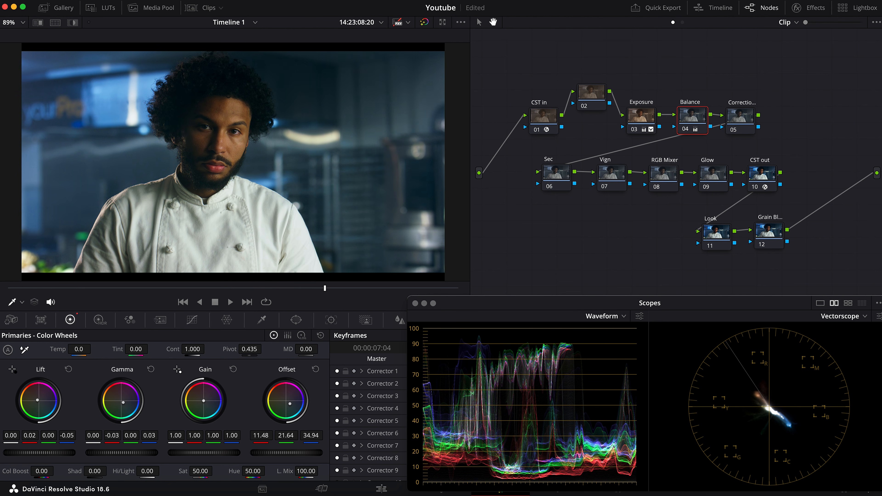
drag(67, 435, 64, 436)
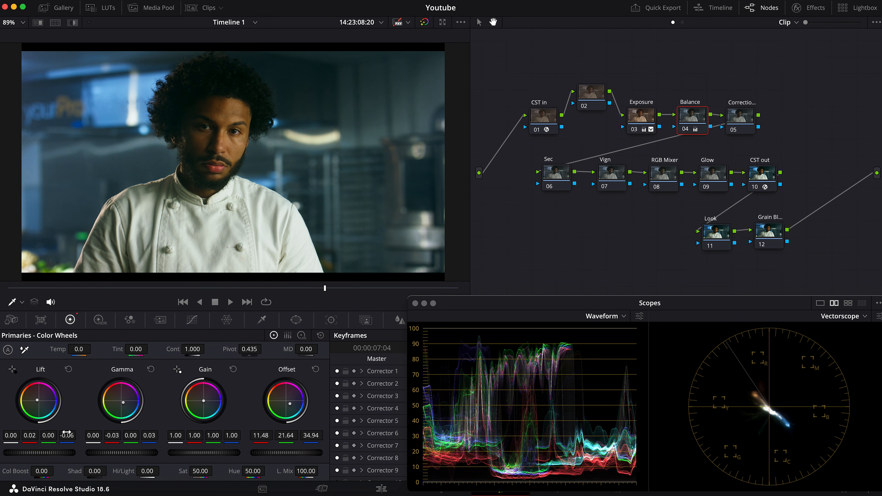
drag(67, 435, 34, 435)
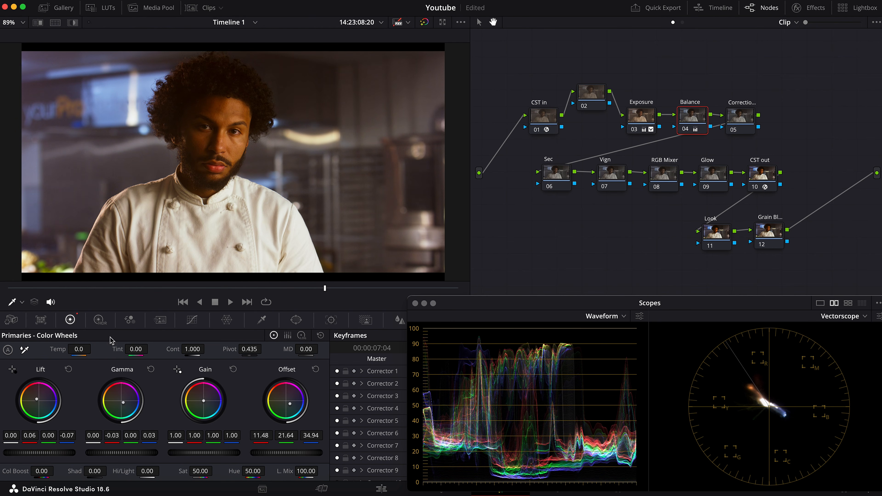
Set the Balance node's gamma to red -0.07 and blue 0.09
drag(115, 436, 107, 436)
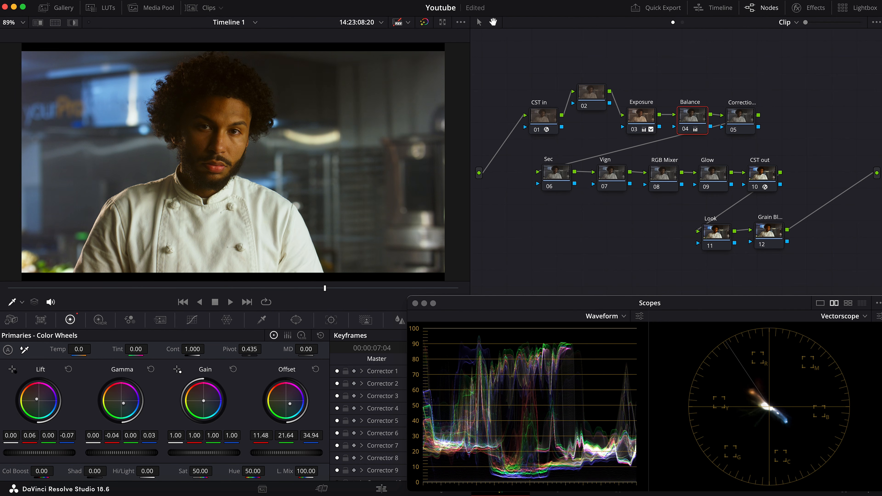
drag(111, 435, 104, 435)
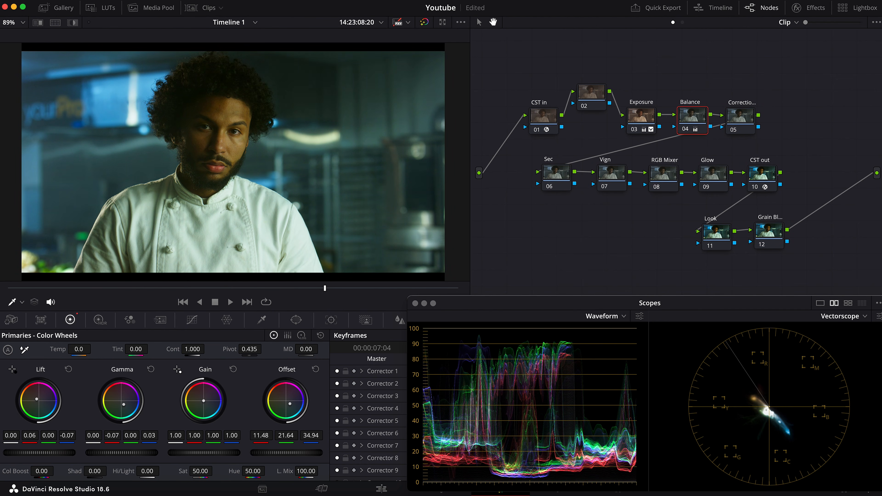
drag(149, 437, 164, 437)
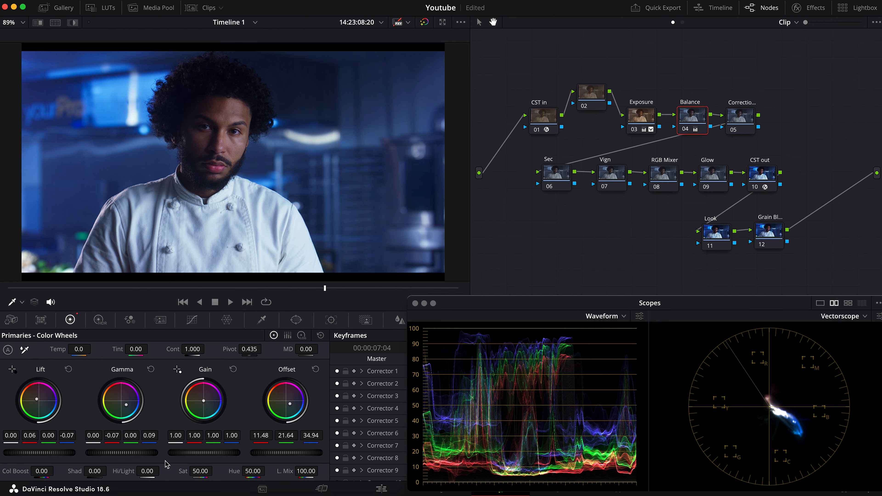
Set the Balance node's gain to red 1.06 and blue 0.94, and its green gamma to 0.01
drag(234, 435, 197, 435)
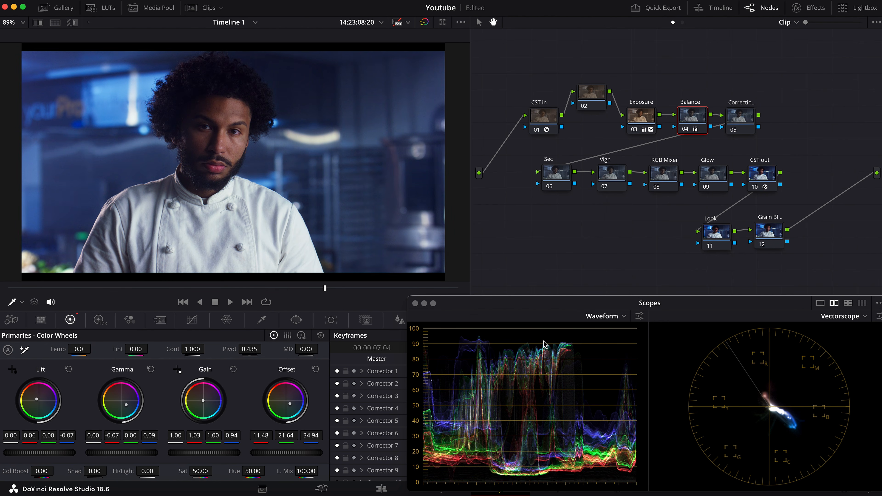
drag(193, 437, 195, 436)
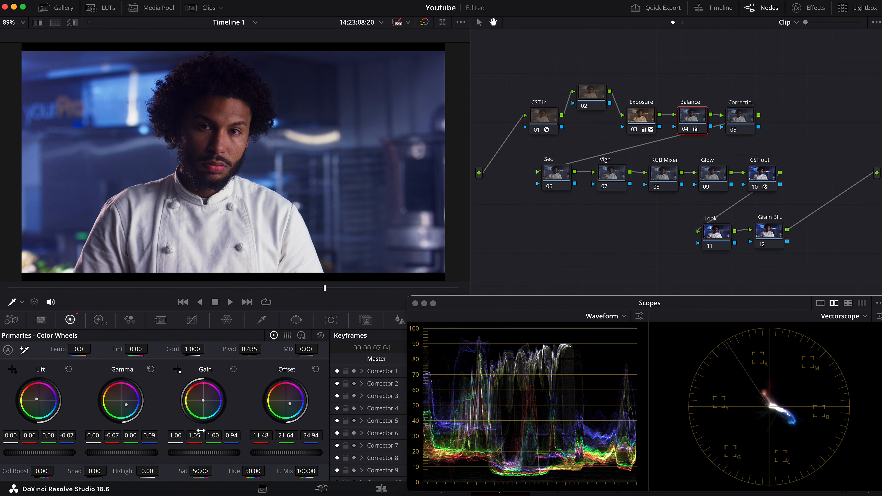
drag(126, 405, 126, 405)
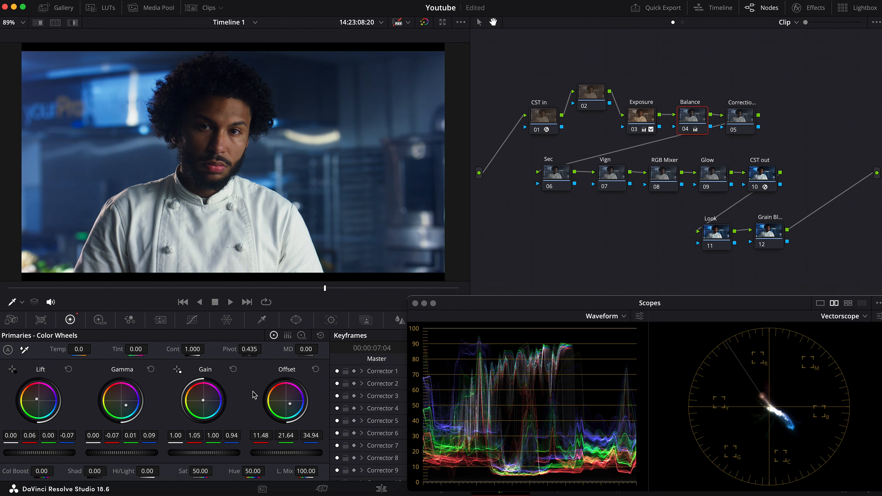
drag(194, 435, 198, 435)
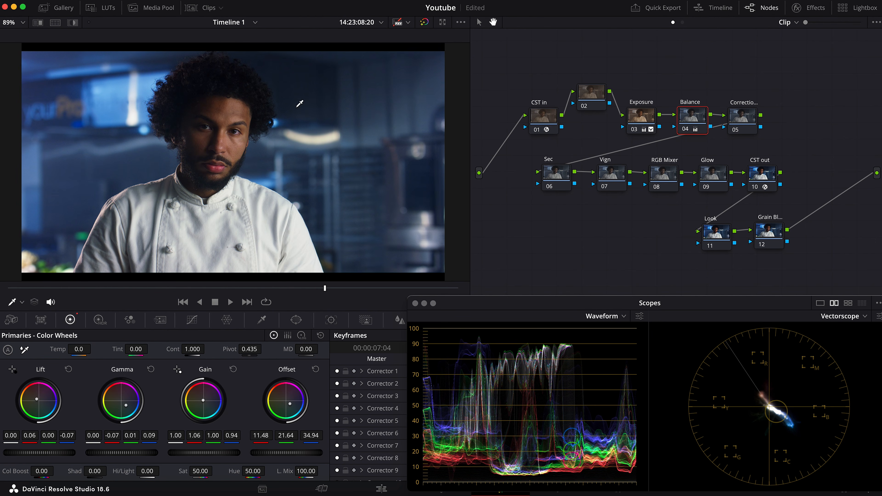
drag(750, 116, 748, 115)
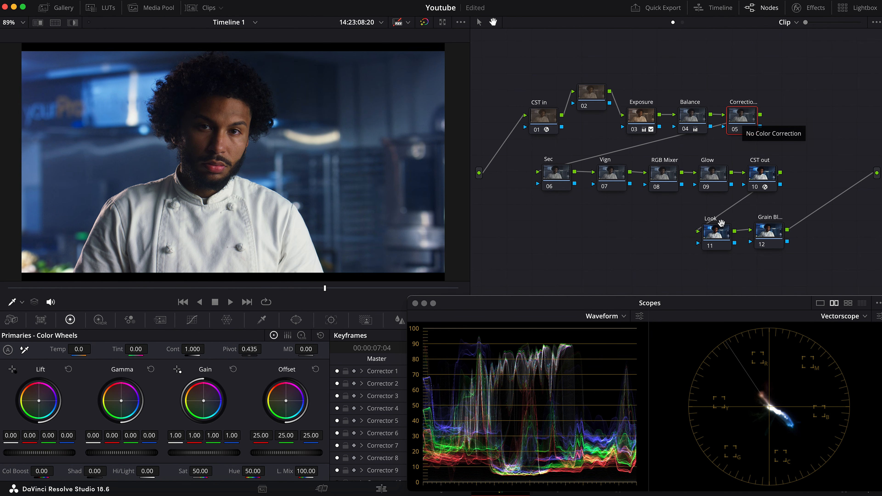
drag(743, 113, 747, 114)
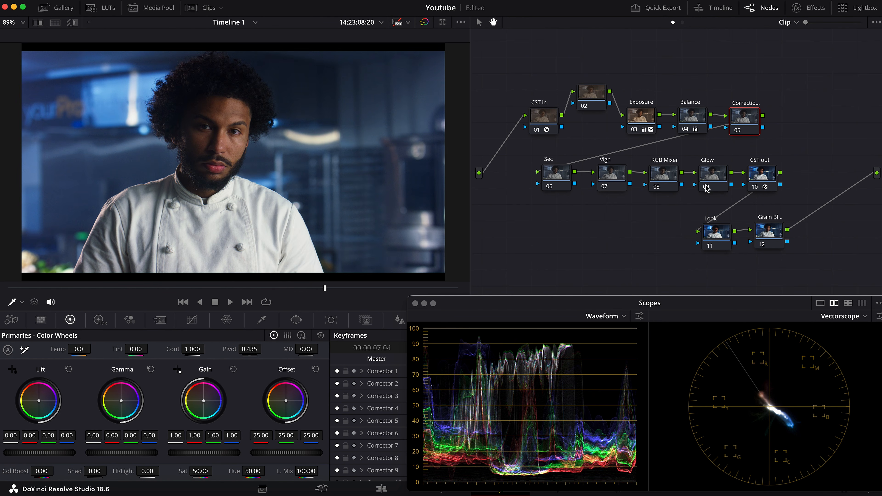
Find the Dehancer Pro plugin in the effects library and apply it to the Look node
drag(715, 232, 715, 230)
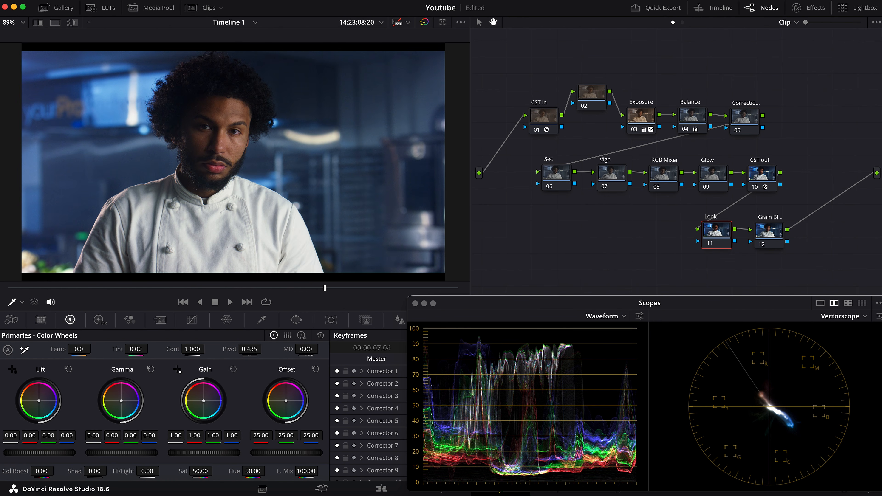
click(101, 8)
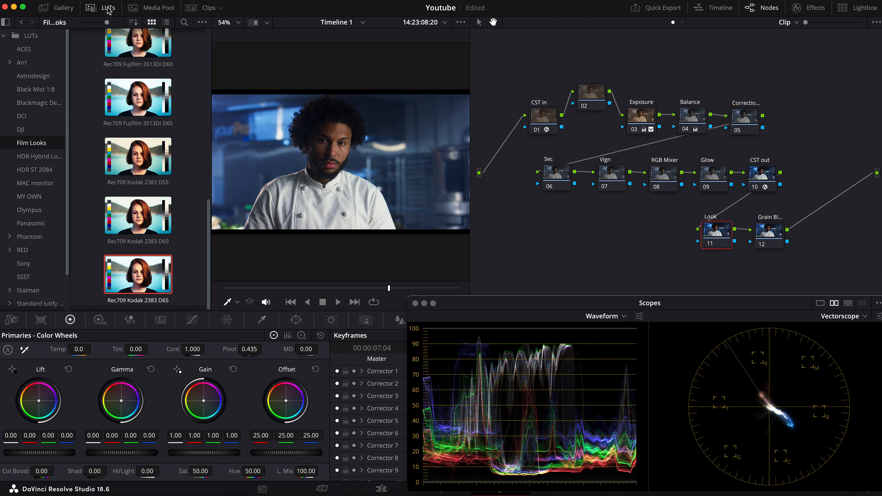
click(107, 9)
click(812, 7)
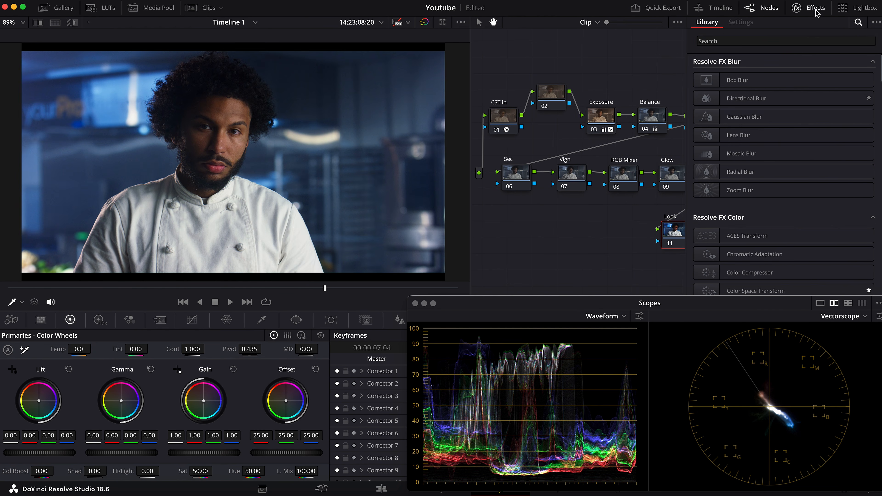
click(786, 40)
text(deh)
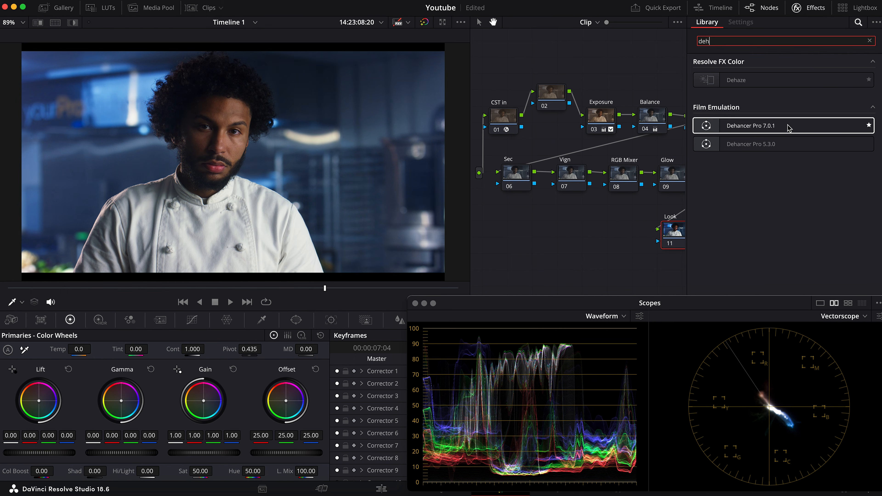
drag(787, 127, 670, 236)
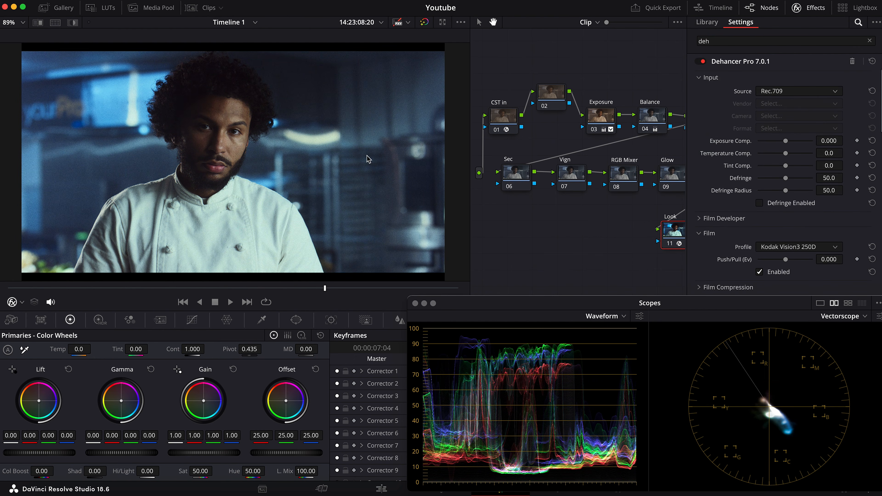
Move the Scopes window down to uncover the end of Dehancer Pro's options, and disable all its tools
scroll(842, 179, down, 15)
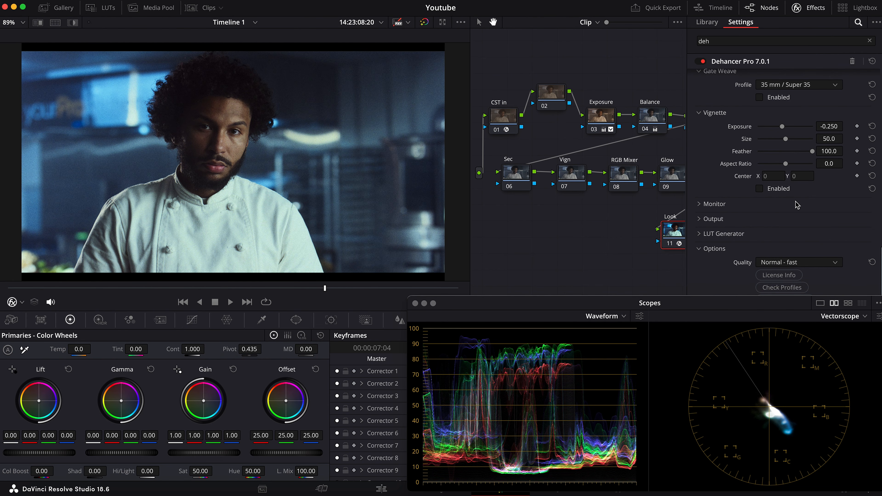
drag(757, 312, 759, 339)
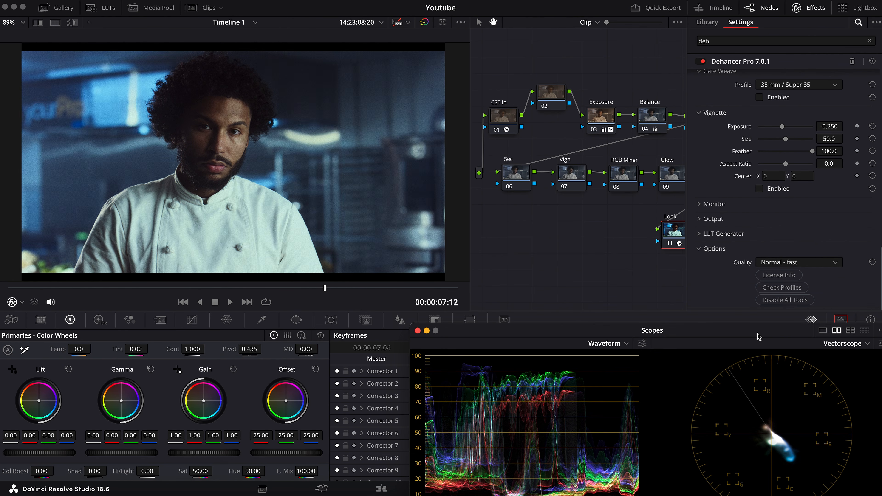
click(786, 300)
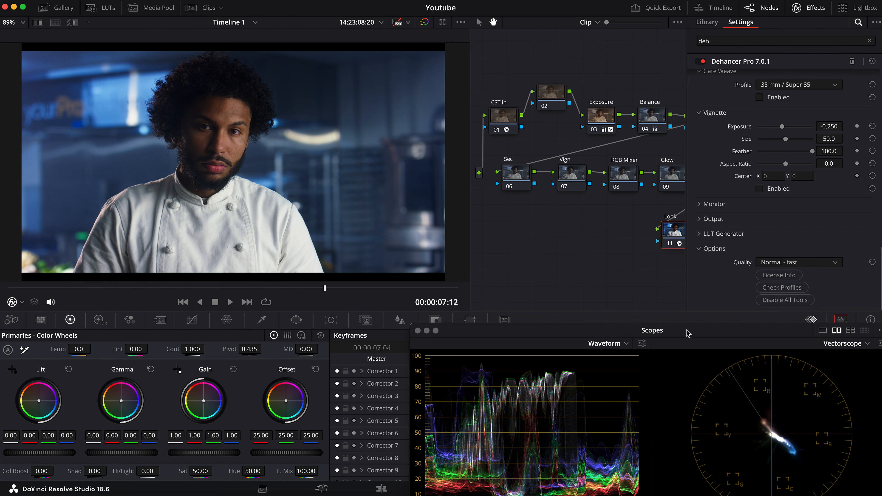
Move the Scopes window up slightly, and enable Dehancer's Print stage with the Kodak 2383 Print Film profile
drag(688, 331, 690, 318)
scroll(747, 198, up, 15)
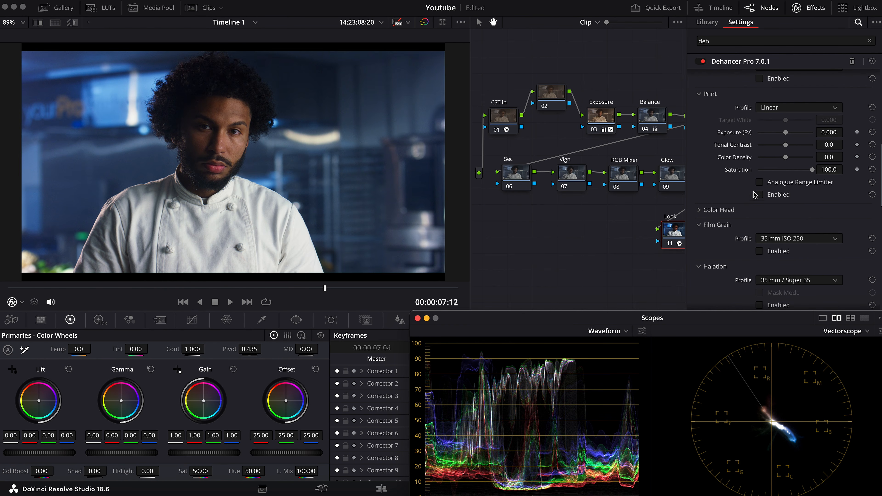
click(785, 168)
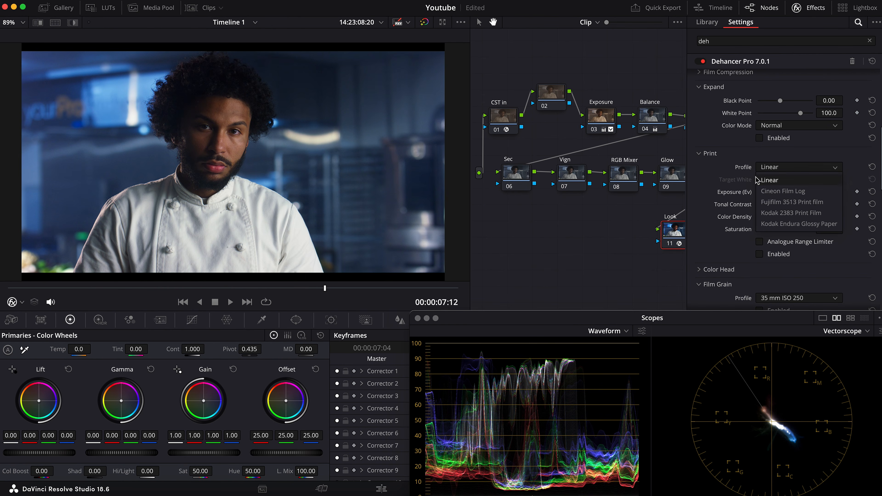
click(795, 213)
click(759, 254)
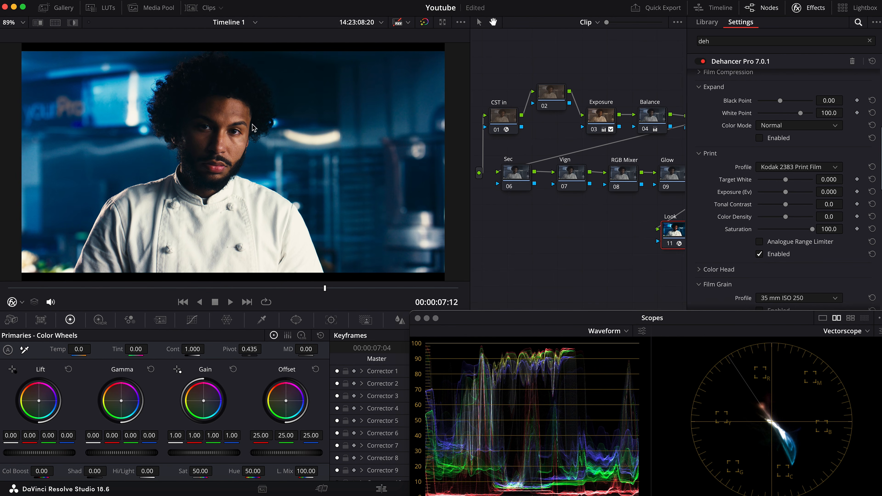
Set the Print stage's Target White to 2.000 and turn on the Analogue Range Limiter
drag(786, 179, 788, 176)
drag(787, 182, 813, 182)
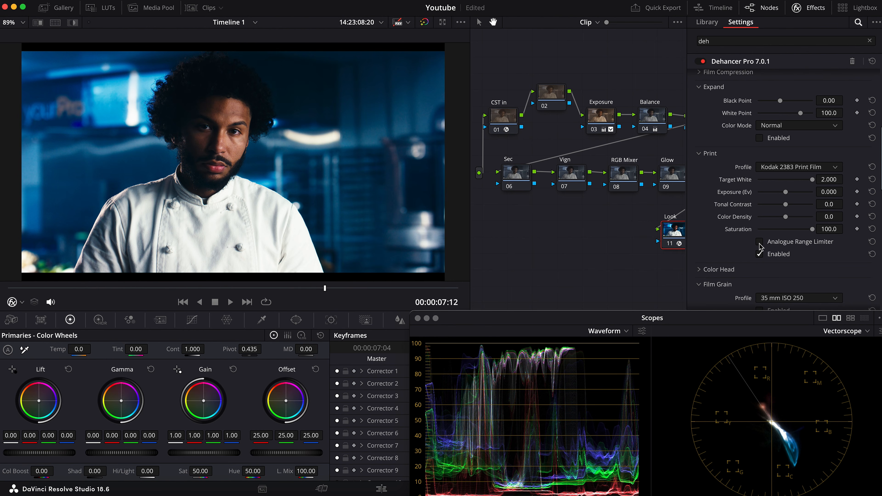
click(760, 242)
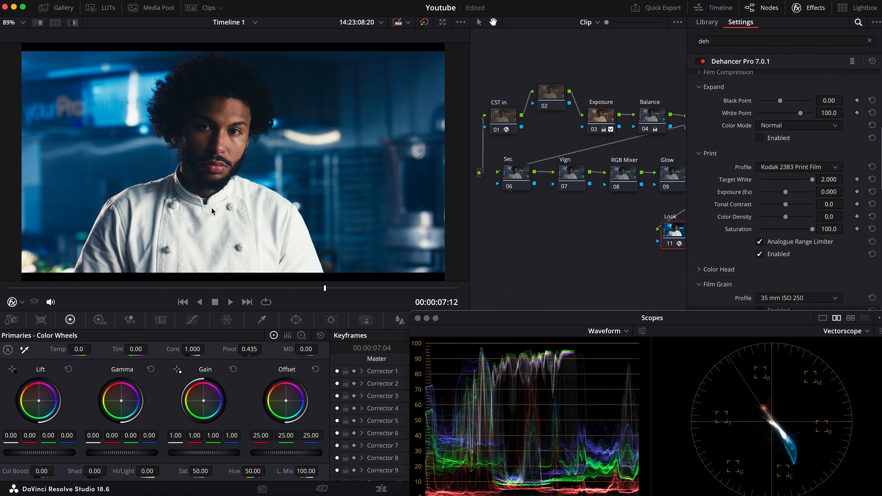
Enable Dehancer's Film Developer and set its Color Boost to -33.6
scroll(759, 164, up, 6)
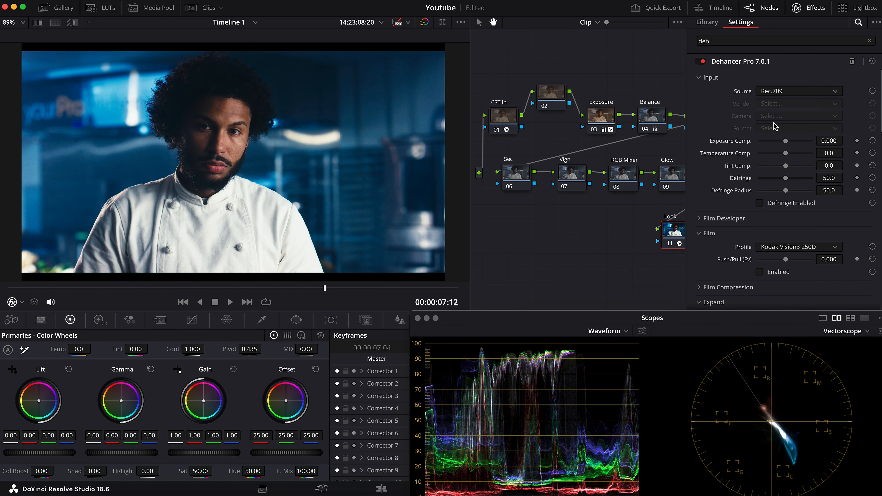
scroll(752, 172, down, 3)
click(749, 161)
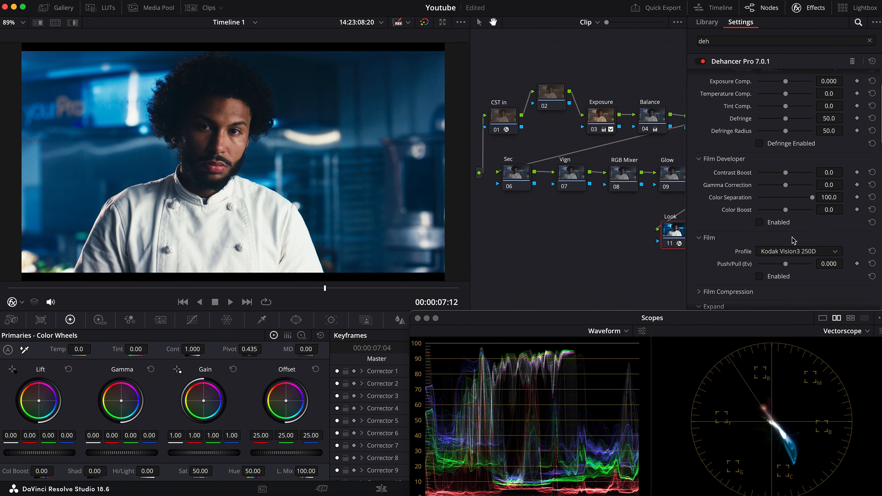
click(760, 223)
drag(786, 210, 777, 209)
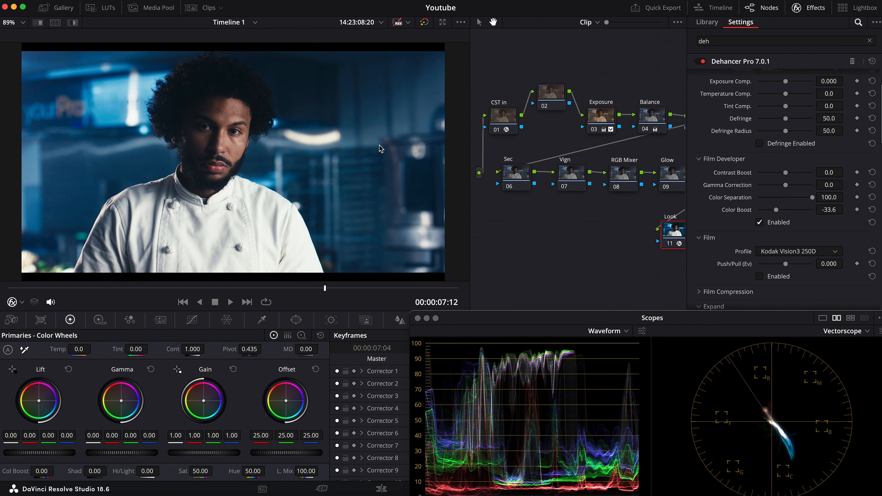
Set Dehancer's output Total Impact to 45.0 and close the effects panel to show the whole node tree
scroll(774, 236, down, 10)
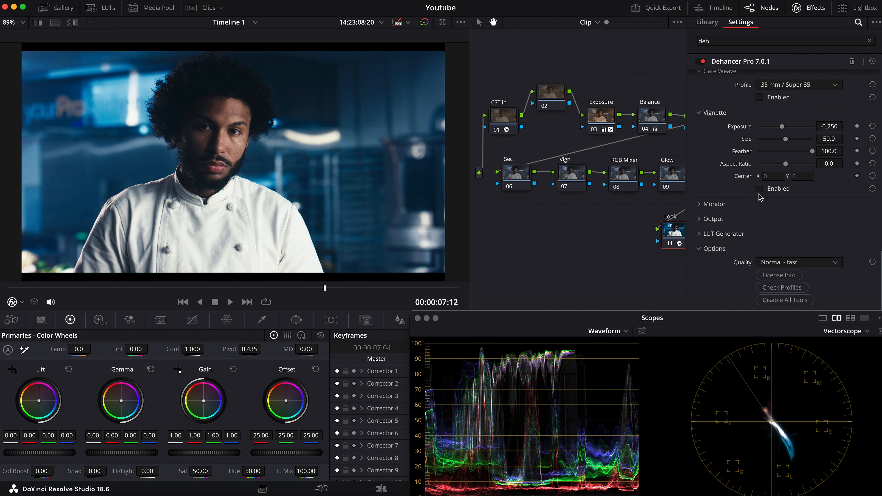
click(726, 219)
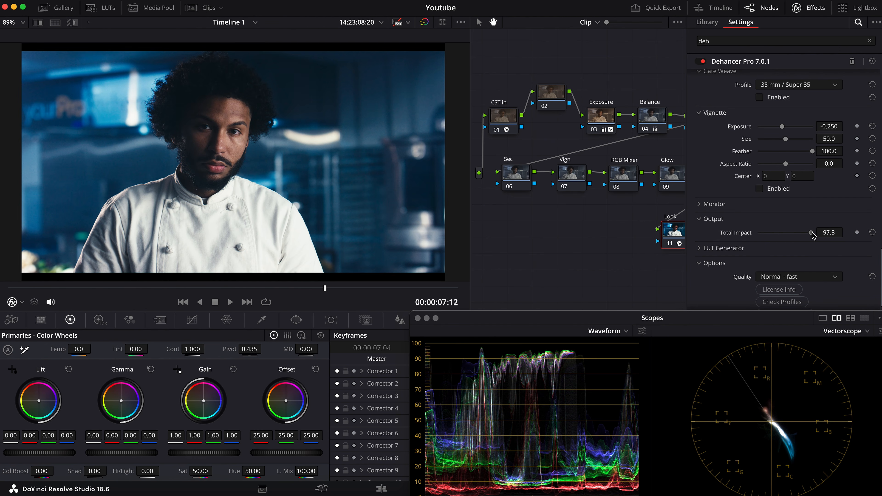
drag(812, 232, 784, 235)
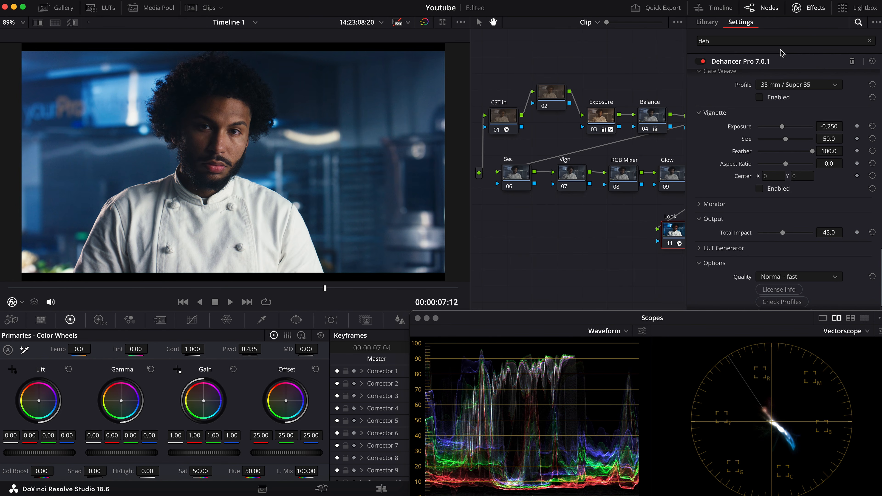
click(824, 8)
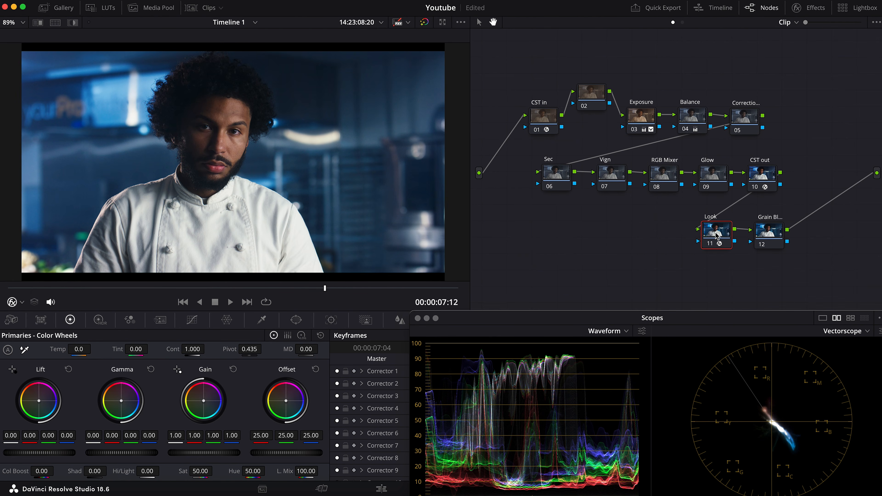
Compare the image with the Look node bypassed and active to judge the film look
key(ctrl+d)
key(ctrl+d)
key(ctrl+d)
key(ctrl+d)
key(ctrl+d)
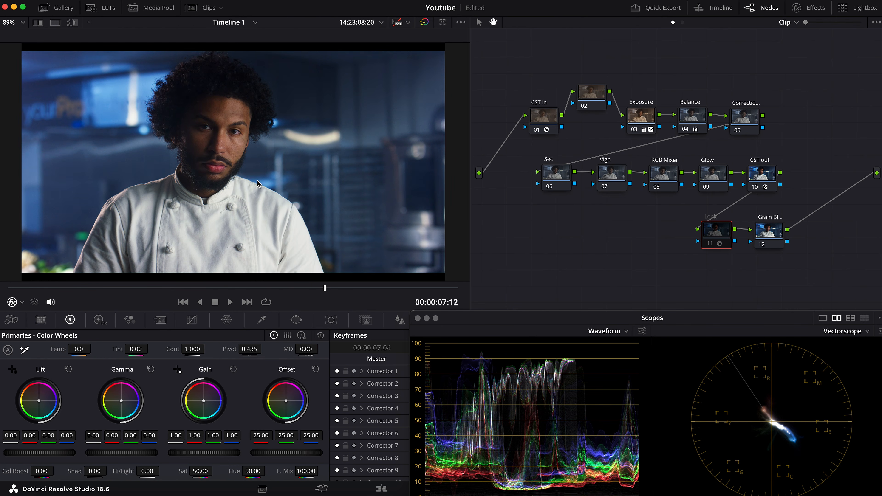
key(ctrl+d)
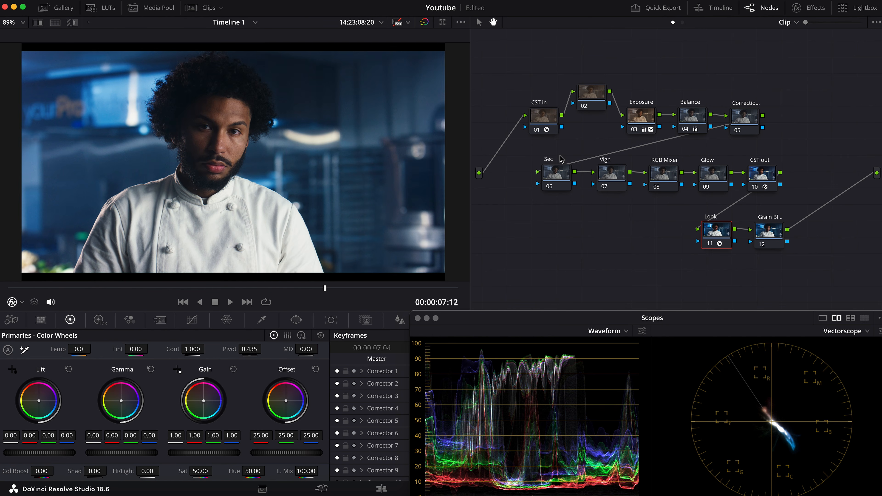
key(ctrl+d)
key(ctrl+d)
On the Sec node's Hue Vs Sat curve, add points around the blues and lower the blue saturation to about 0.68
drag(555, 167, 549, 165)
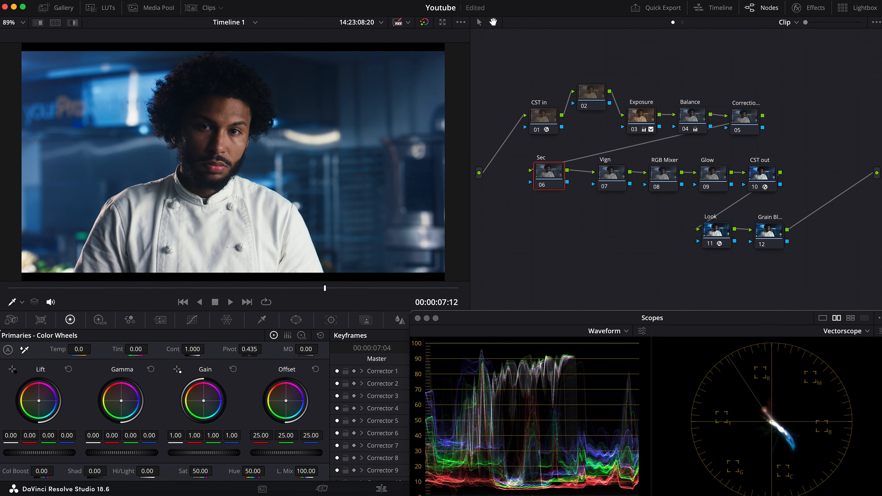
click(192, 319)
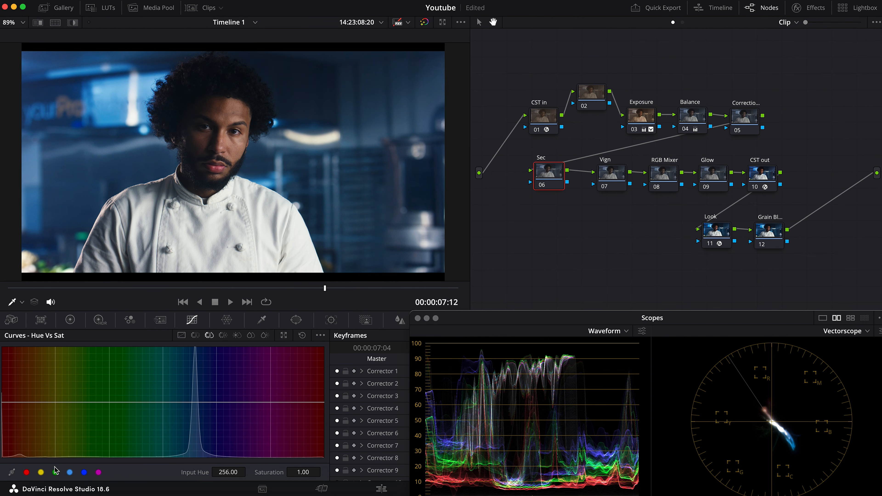
click(70, 472)
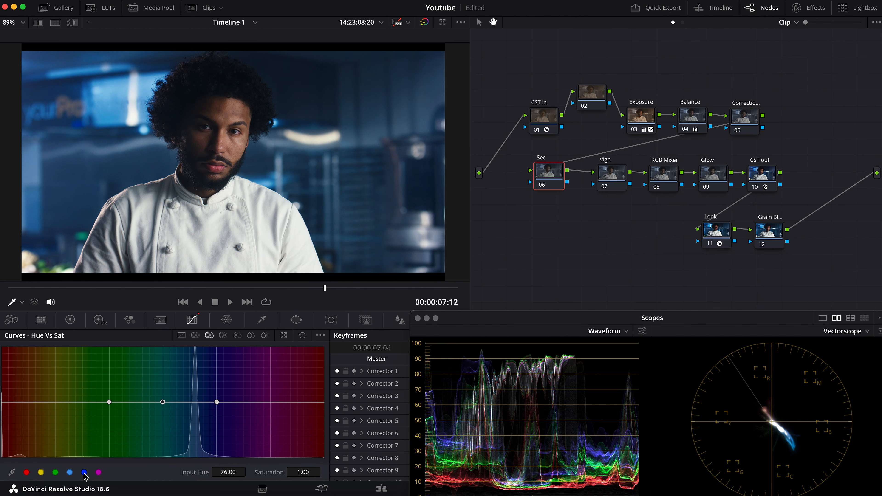
right_click(162, 402)
drag(217, 403, 195, 402)
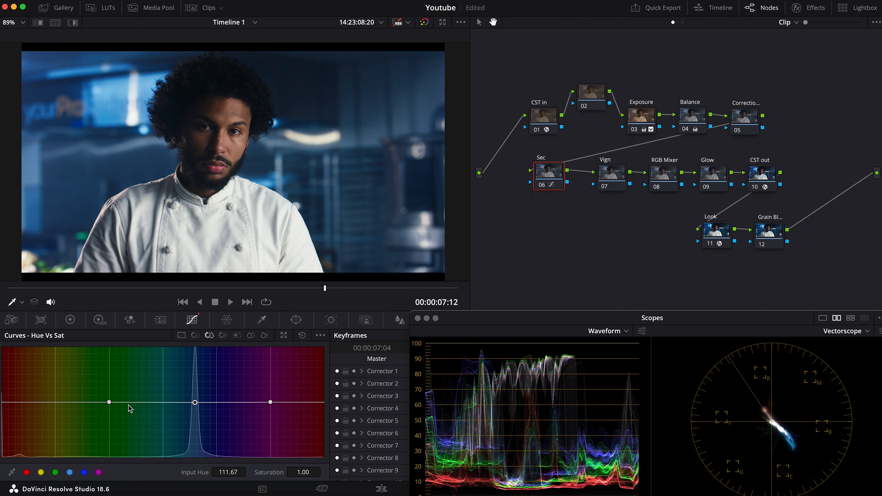
drag(195, 402, 195, 422)
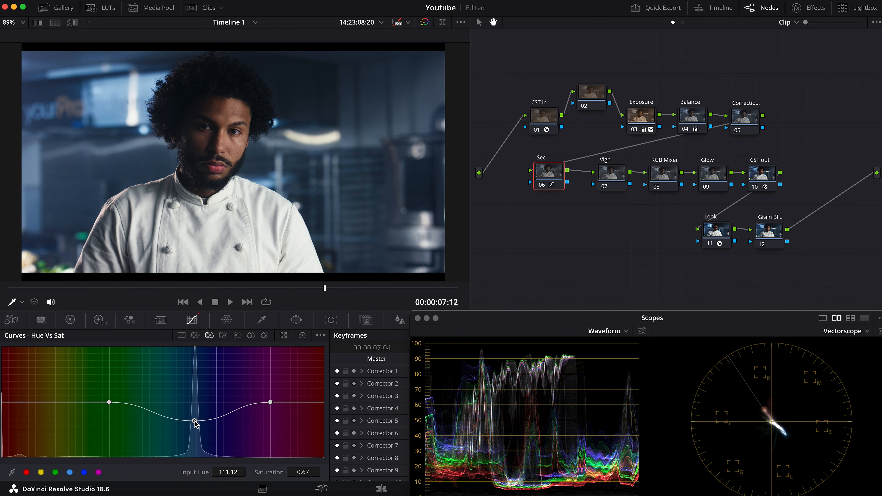
drag(195, 422, 195, 421)
Compare the image with and without the Sec node, and set the blue point's saturation to about 0.74
key(ctrl+d)
key(ctrl+d)
key(ctrl+d)
key(ctrl+d)
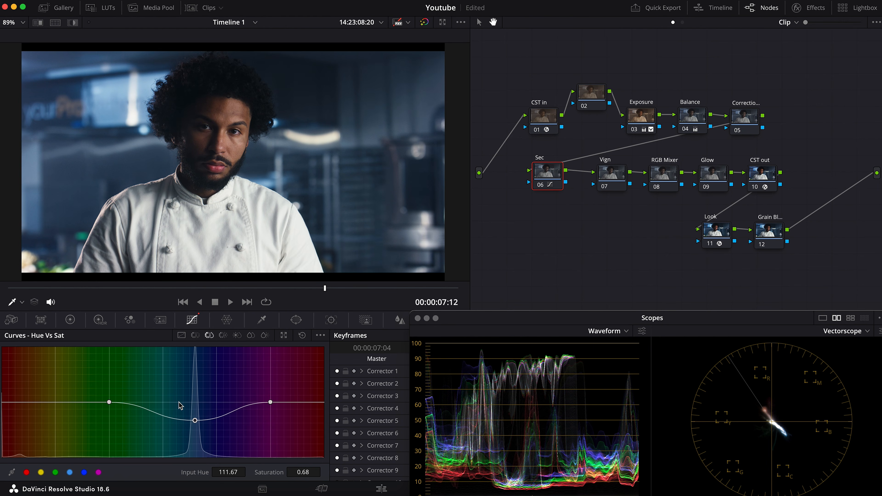
drag(195, 421, 196, 417)
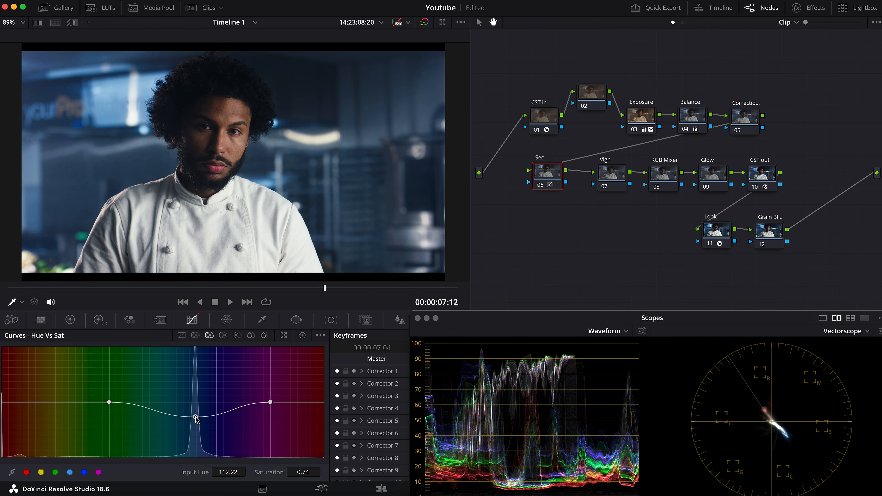
Add a circular window to the Vign node and stretch it into an ellipse slightly larger than the frame, with aspect 73.35
click(605, 176)
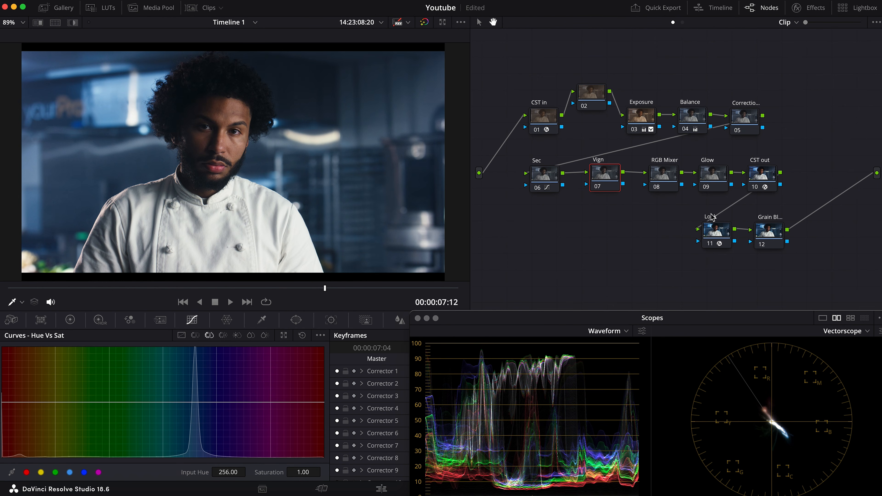
click(296, 320)
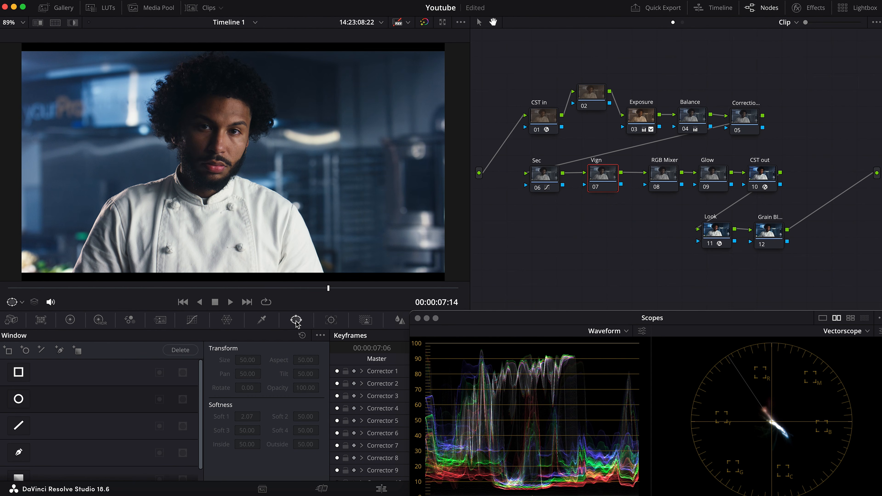
click(18, 399)
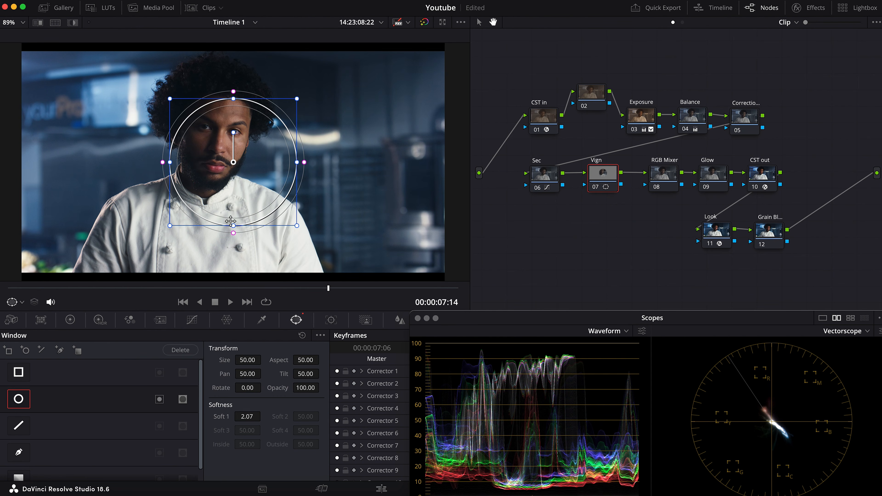
scroll(222, 222, down, 2)
scroll(219, 222, down, 2)
drag(265, 194, 282, 212)
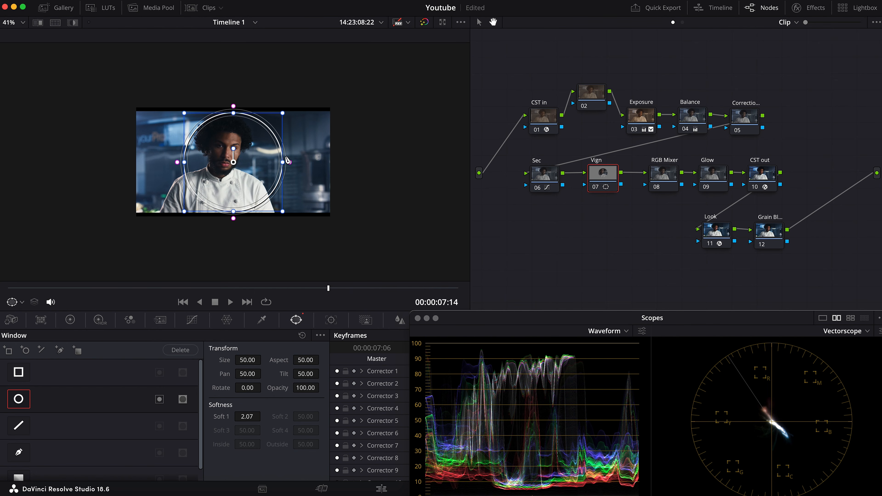
drag(283, 162, 326, 164)
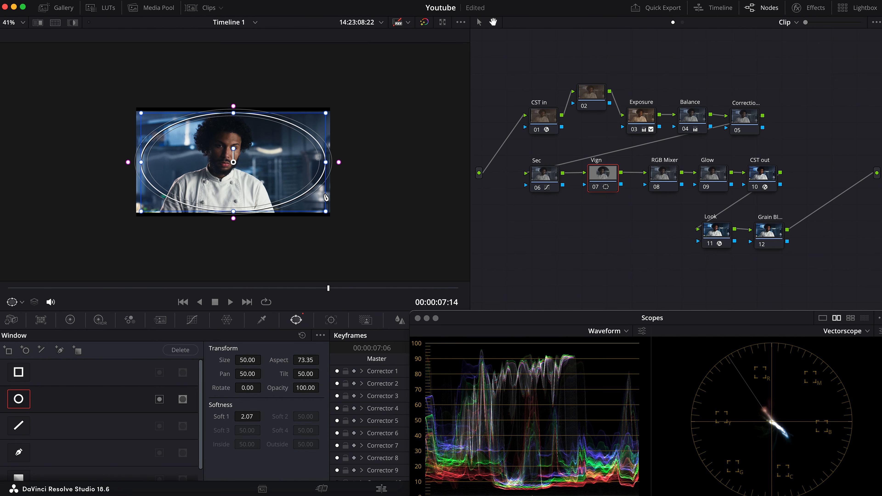
drag(326, 212, 335, 218)
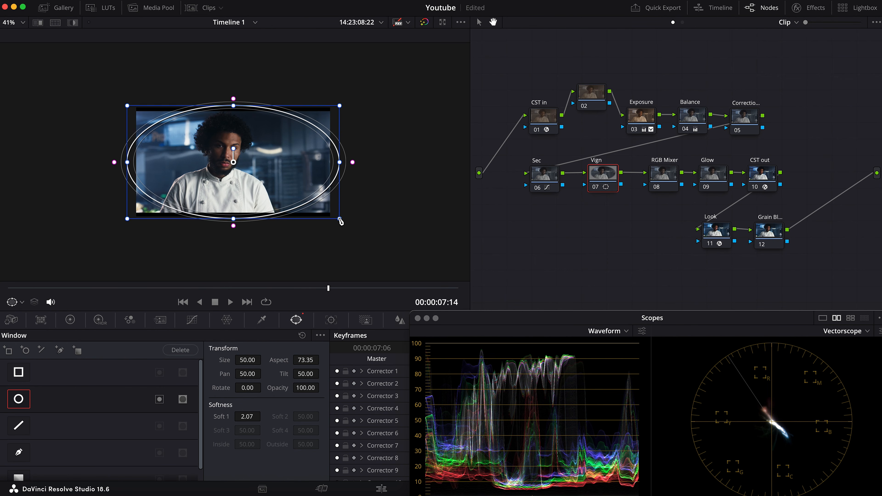
Soften the ellipse to 27.44 and shift it to about pan 52.34, tilt 50.78, enlarging it slightly
drag(229, 154, 245, 151)
drag(370, 161, 438, 167)
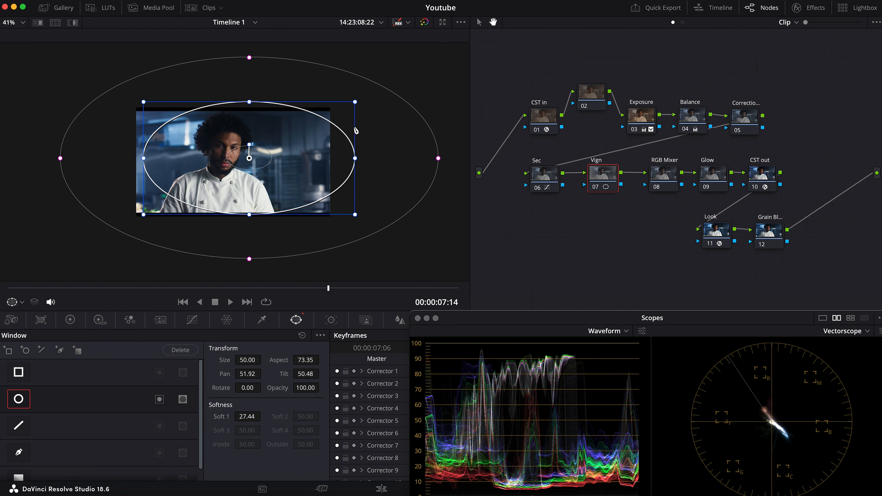
drag(236, 152, 254, 155)
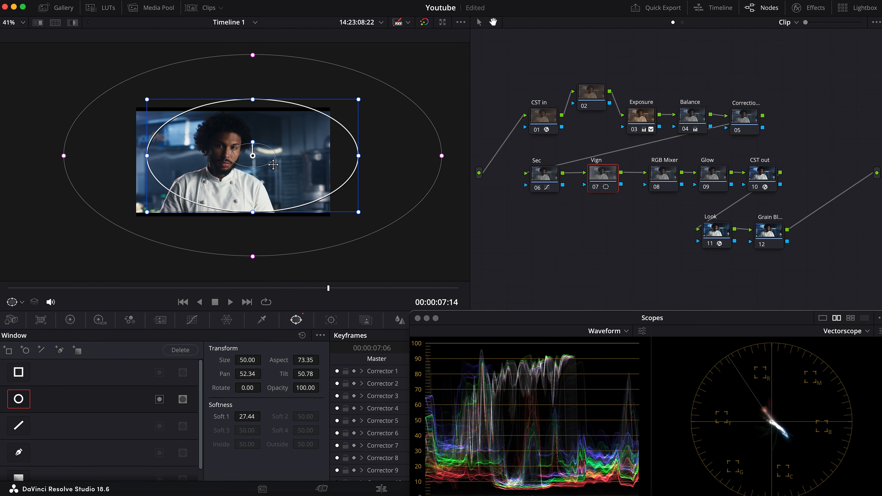
drag(362, 212, 363, 213)
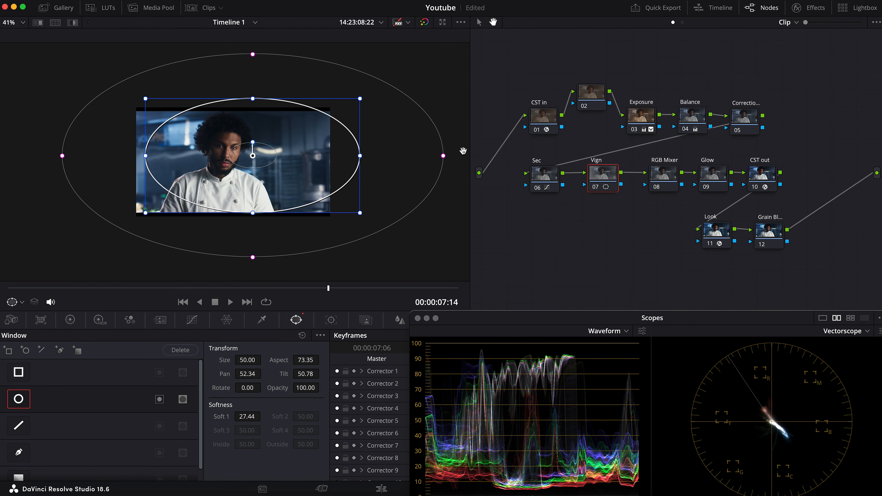
drag(447, 157, 444, 158)
Invert the elliptical window and pull down the midpoint of the Vign node's custom curve to darken the frame edges
click(160, 400)
click(192, 319)
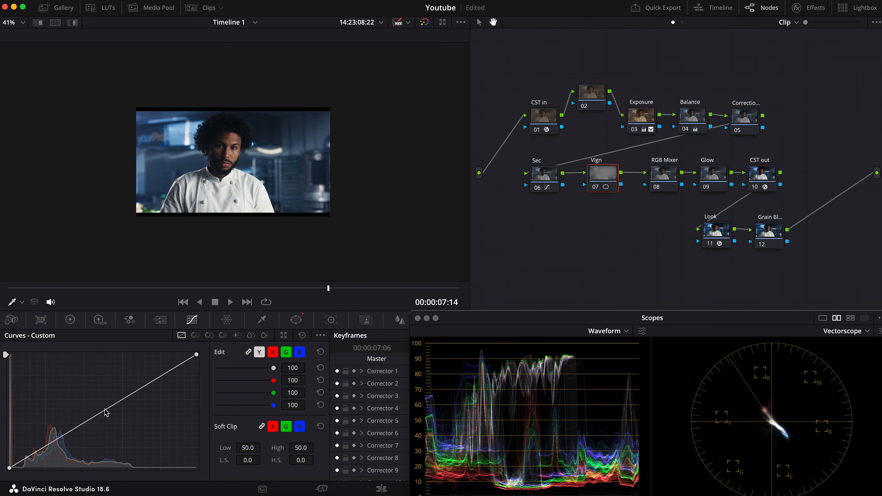
drag(107, 417, 113, 426)
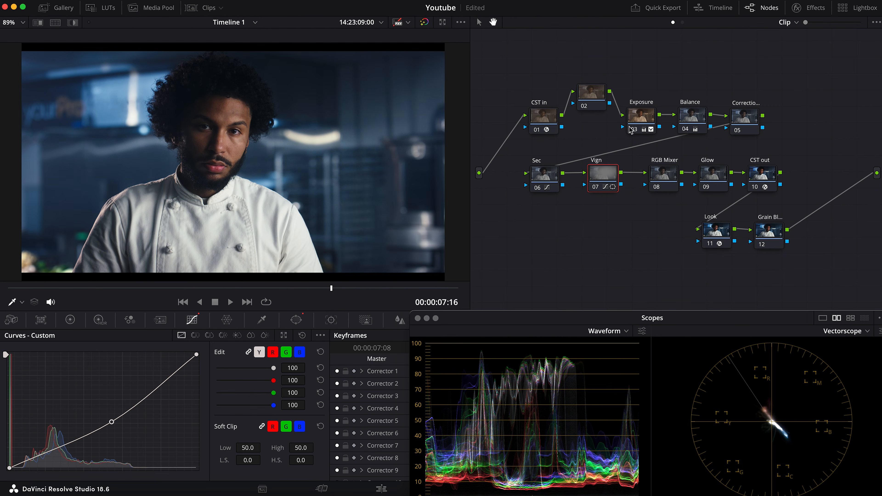
Compare the image with the Vign node bypassed and active to judge the vignette
drag(608, 176, 610, 175)
key(super+d)
key(super+d)
key(super+d)
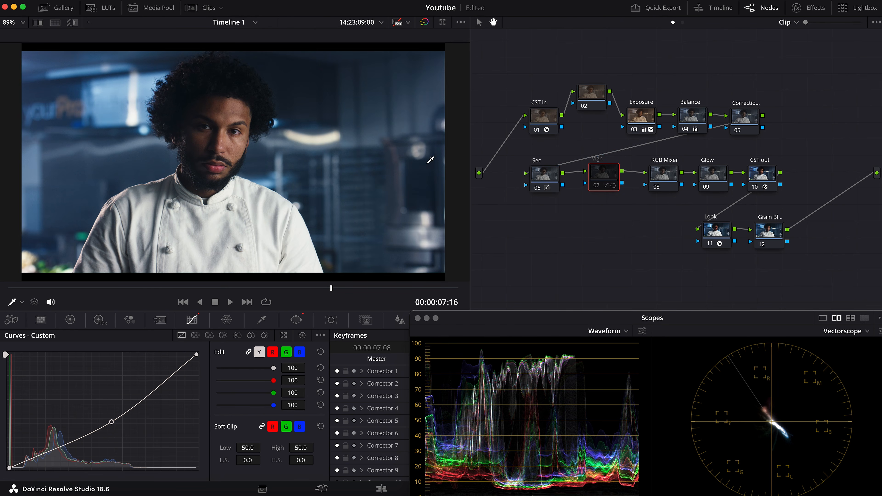
key(super+d)
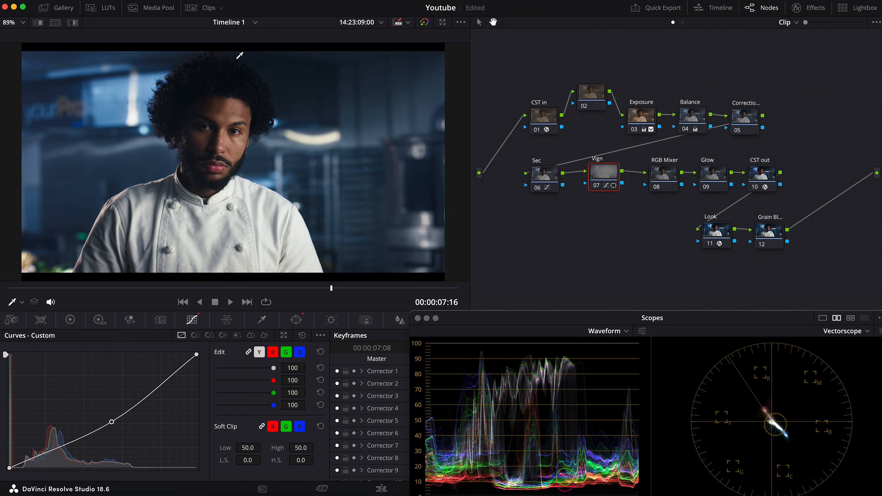
key(super+d)
key(super+d)
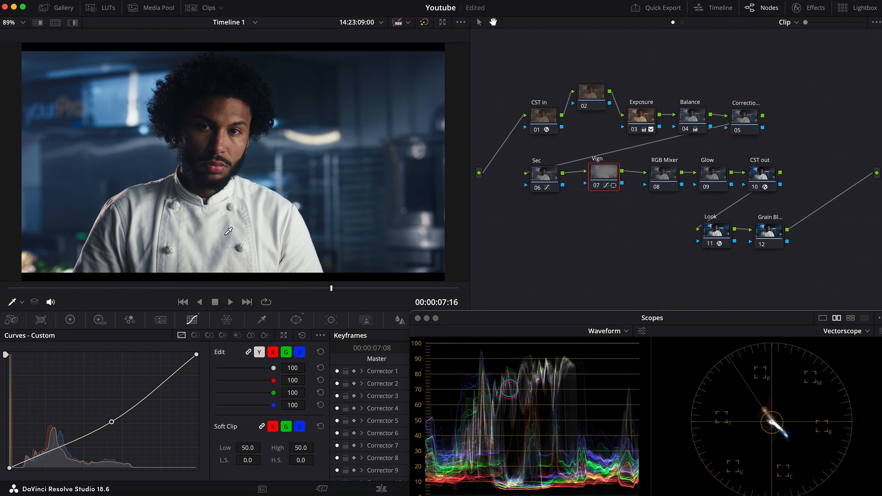
key(super+d)
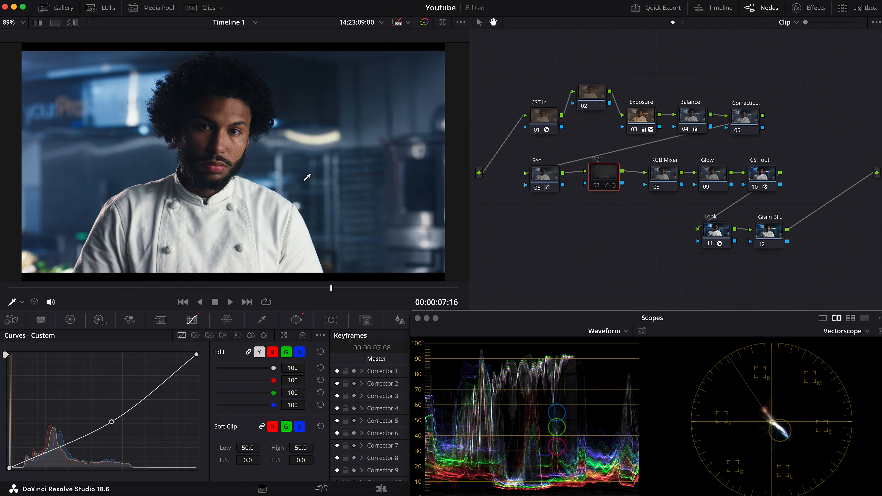
Recheck the darkened frame edges before and after, leaving the Vign node enabled
key(super+d)
key(super+d)
key(super+d)
Select the RGB Mixer node and enable Monochrome in its channel mixing controls
click(663, 175)
drag(660, 171, 658, 170)
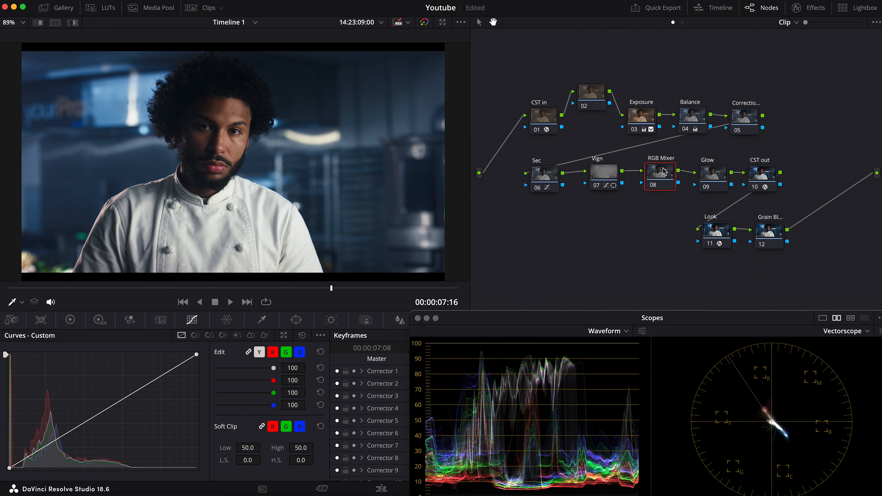
drag(573, 326, 577, 324)
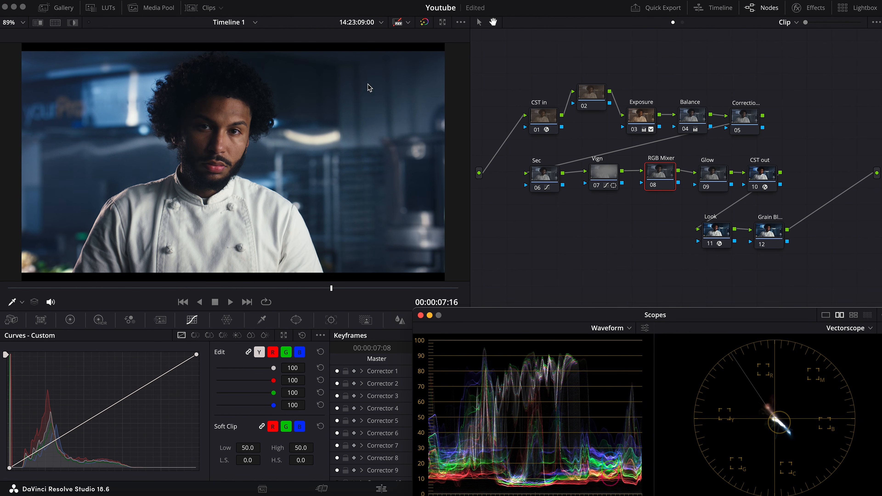
click(348, 191)
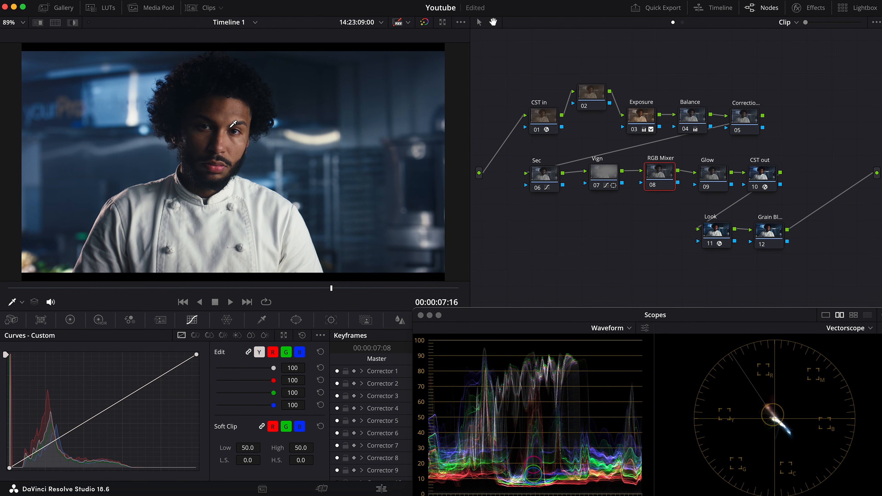
drag(665, 181, 663, 179)
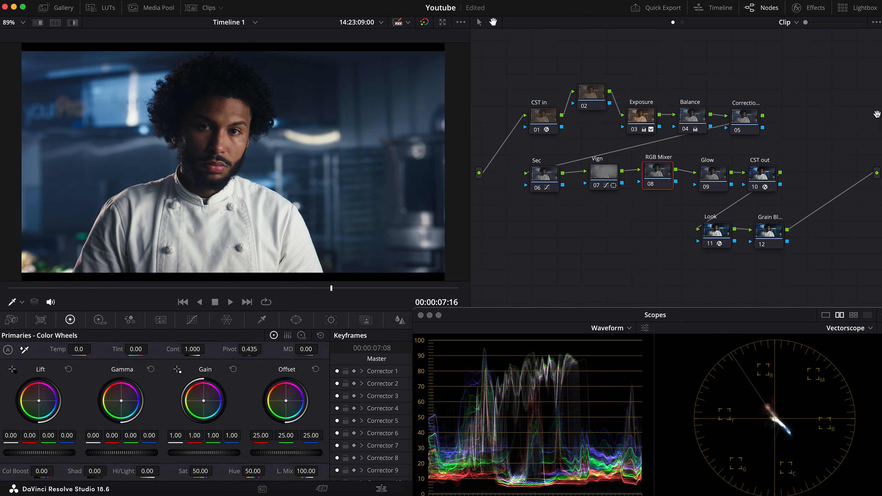
click(130, 320)
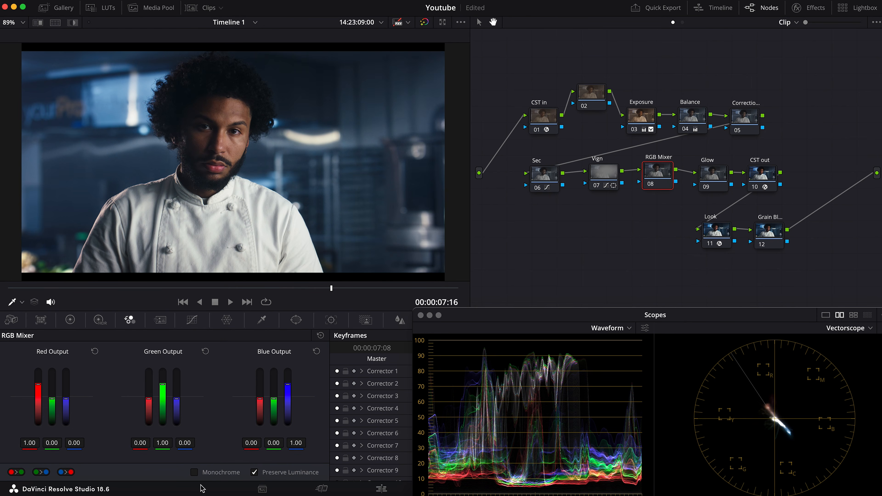
click(194, 473)
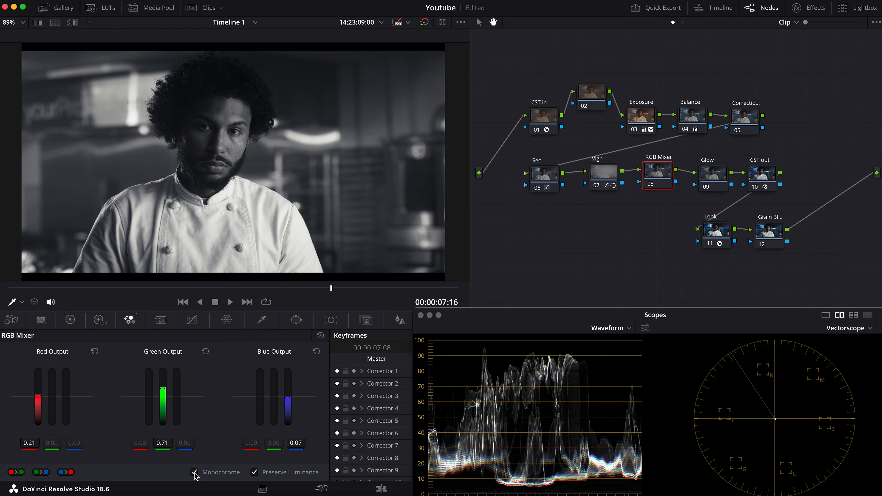
Set the RGB Mixer node's composite mode to Luminosity and compare the image with the node bypassed and active
right_click(669, 172)
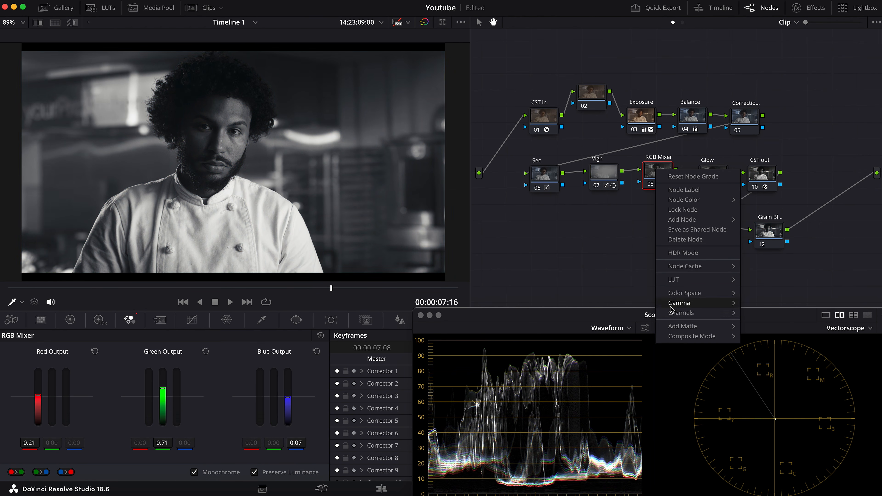
mouse_move(683, 336)
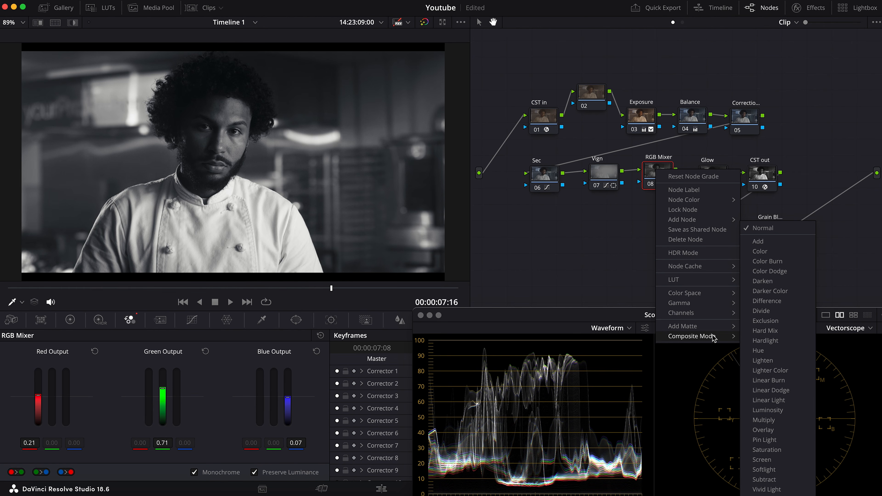
click(767, 410)
drag(669, 173, 670, 175)
key(super+d)
key(super+d)
key(super+d)
key(super+d)
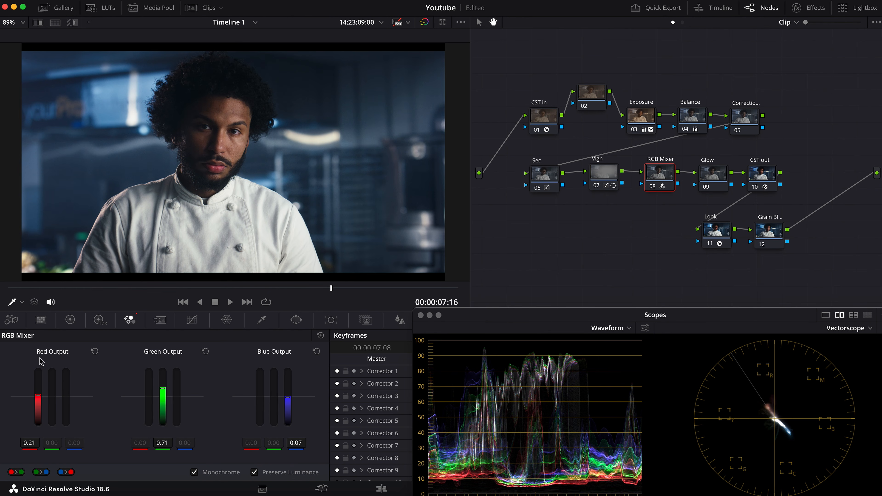
Lower the monochrome blue output to -0.44 to darken the blue areas
click(296, 444)
key(BackSpace)
text(5)
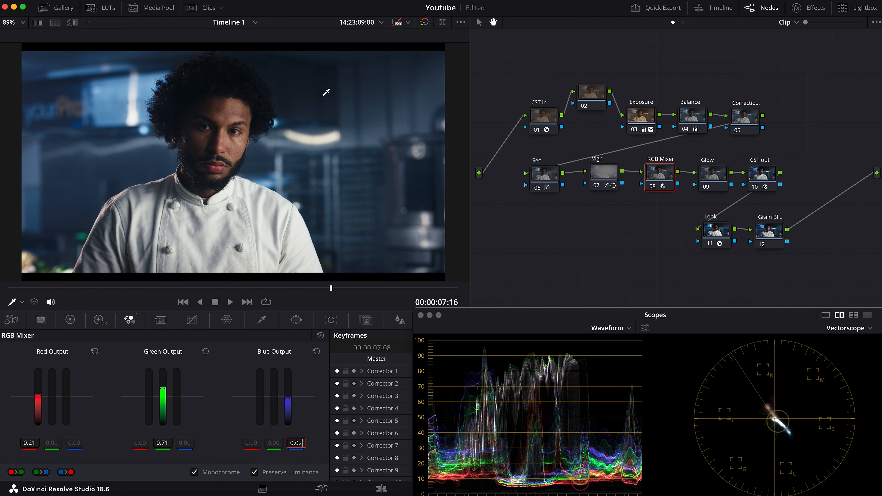
key(Down)
key(Down)
key(Down)
key(Down)
key(Down)
key(Down)
key(Down)
key(Down)
key(Down)
key(Down)
key(Down)
key(Down)
key(Down)
key(Down)
key(Down)
key(Down)
key(Down)
key(Down)
key(Down)
key(Down)
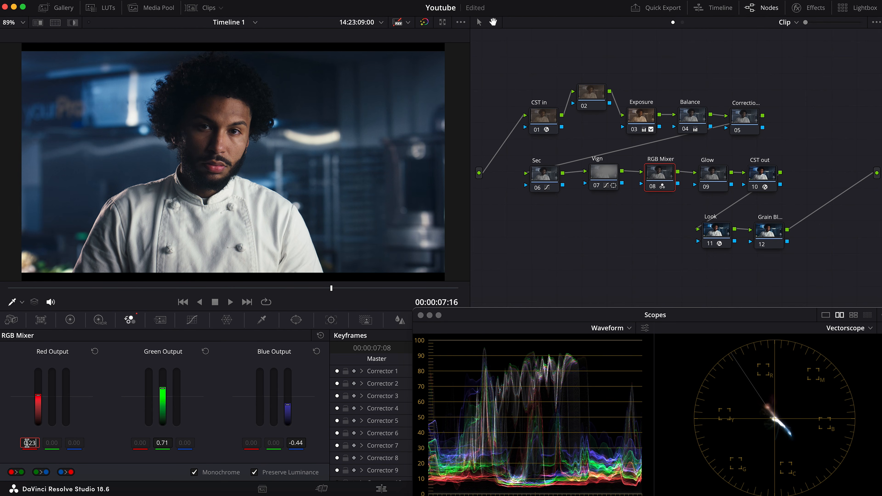
Set the monochrome red output to 0.35 and the green output to 0.56
key(BackSpace)
text(5)
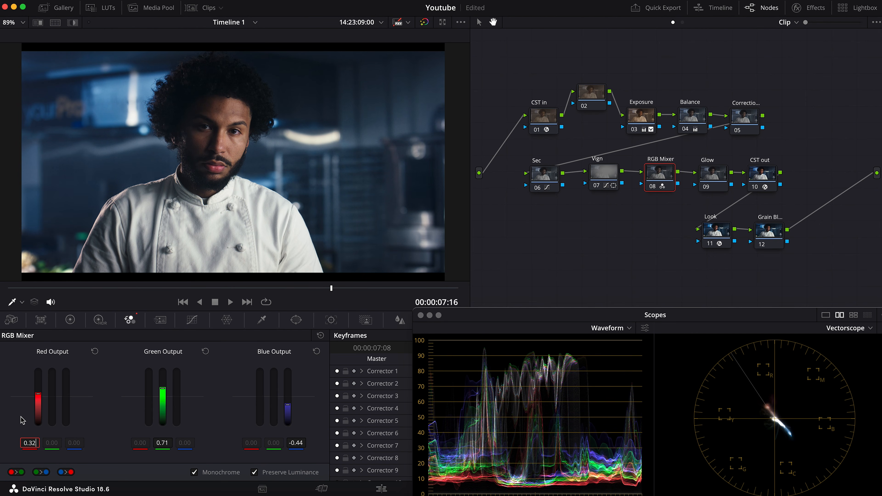
key(BackSpace)
text(9)
click(162, 442)
key(BackSpace)
text(4)
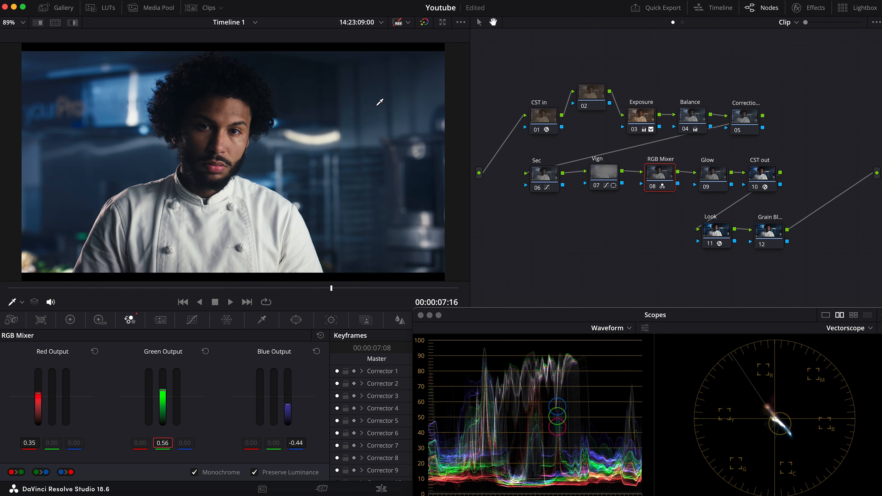
Compare the image with the RGB Mixer node bypassed and active to judge the tonal separation of skin and background
drag(656, 173, 653, 174)
key(ctrl+d)
key(ctrl+d)
key(ctrl+d)
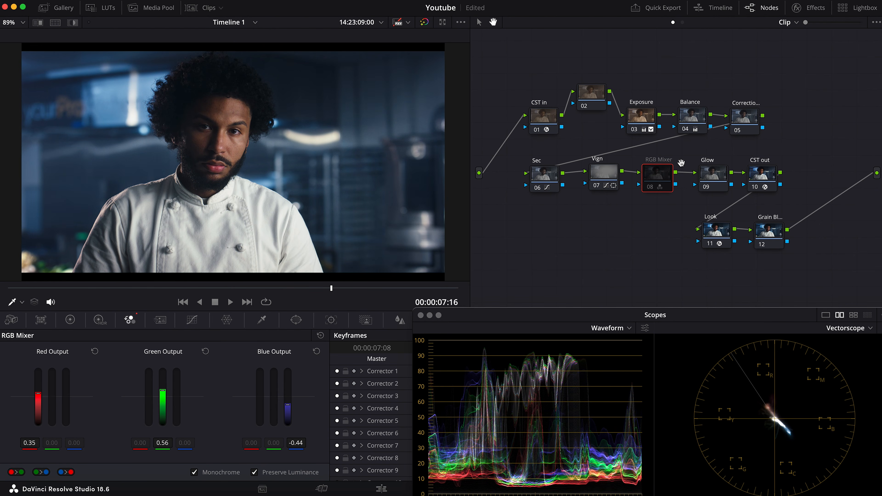
key(ctrl+d)
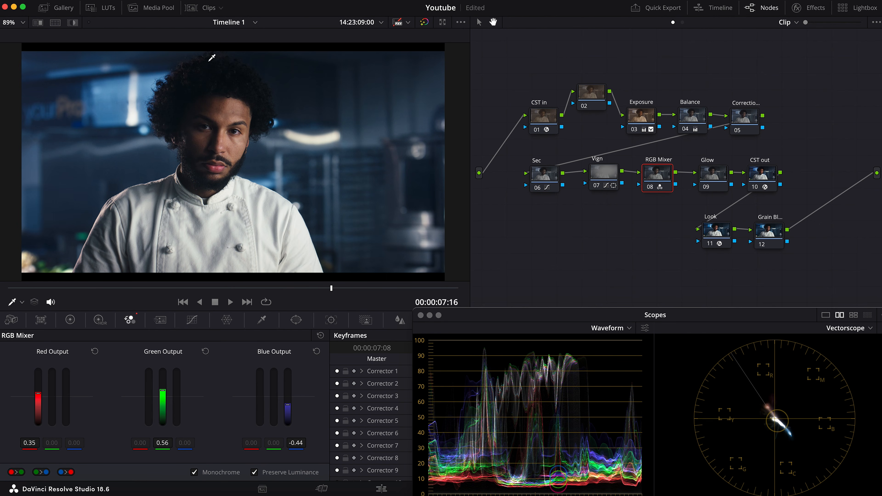
key(ctrl+d)
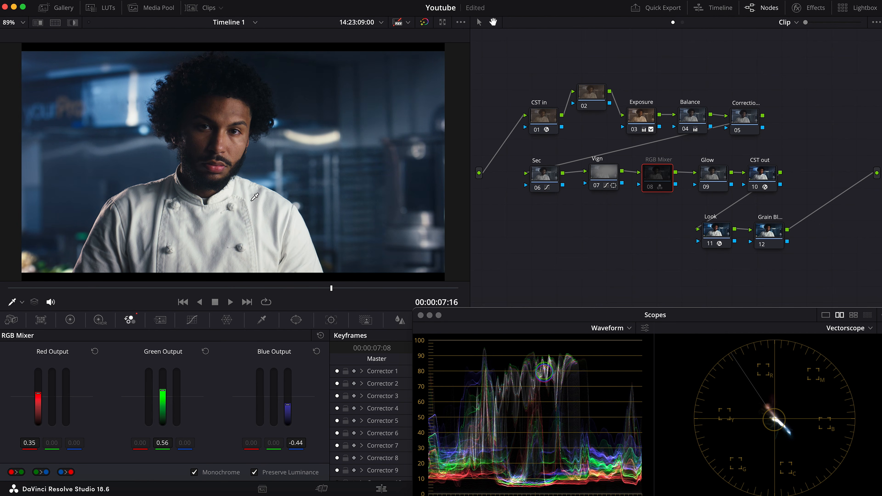
key(ctrl+d)
key(ctrl+d)
key(ctrl+d)
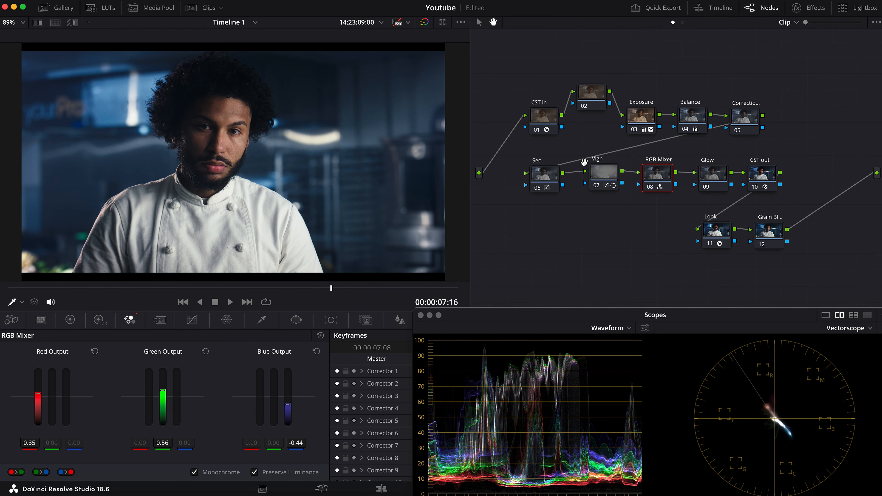
click(535, 178)
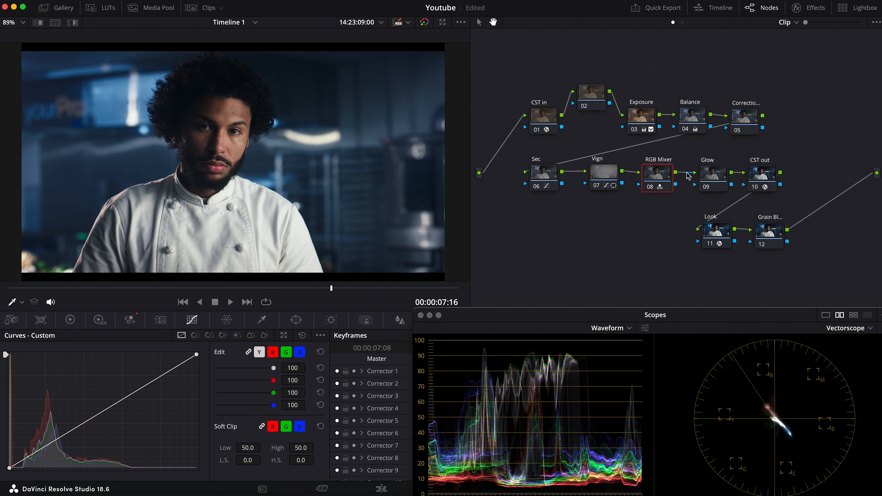
Find the Glow effect, apply it to the Glow node and set its composite type to Softlight
click(715, 175)
click(818, 9)
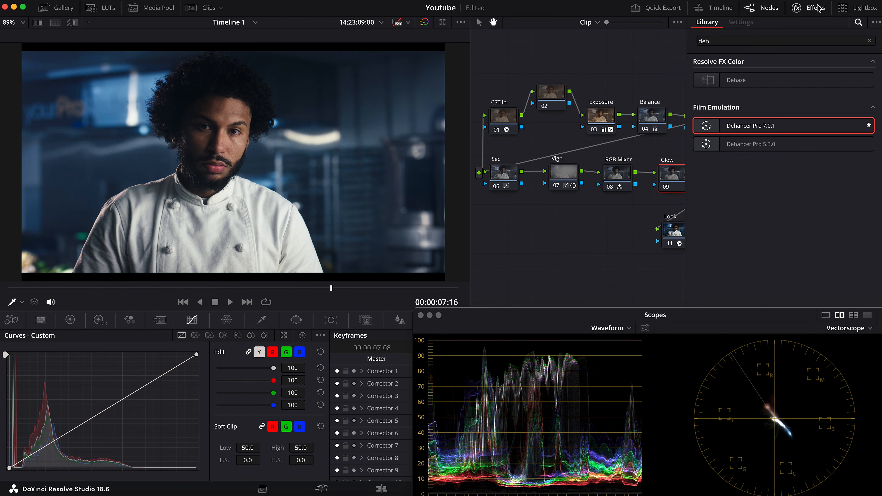
click(749, 40)
text(glow)
drag(732, 80, 674, 177)
click(781, 245)
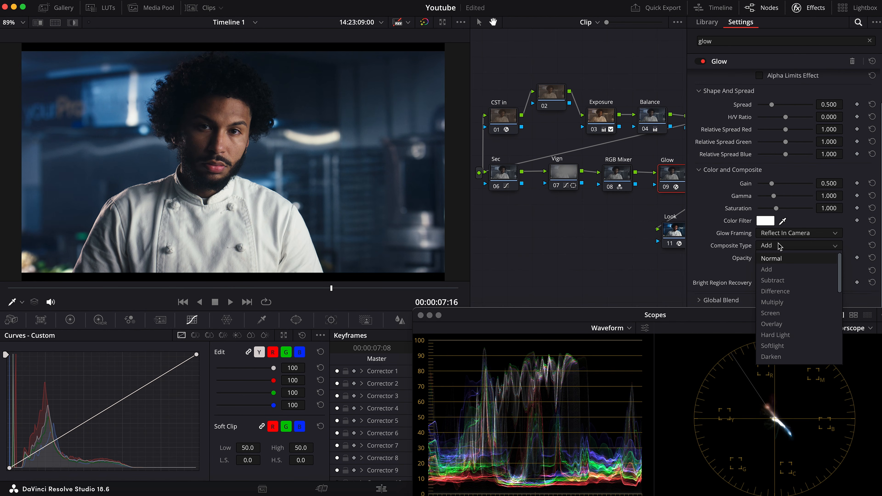
click(776, 347)
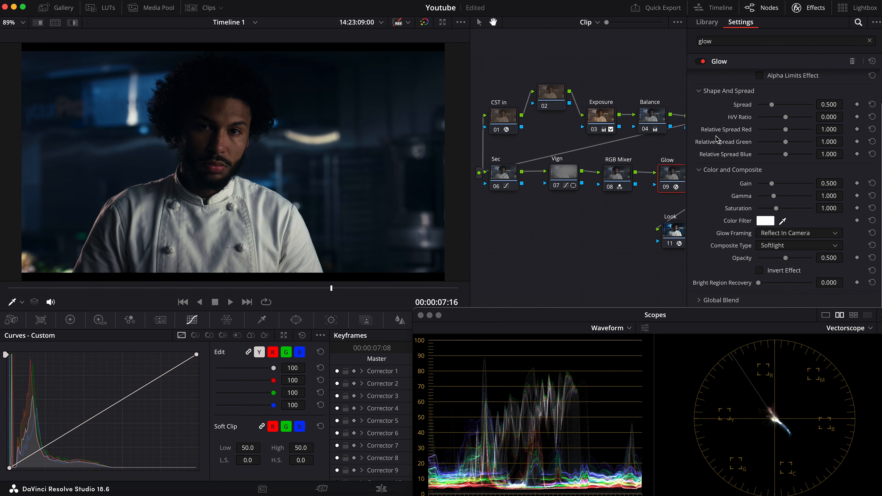
Set the glow's shine threshold to 0.000, spread to 0.148, gain to 0.292 and gamma to 1.664, with Alpha Limits Effect enabled
scroll(798, 205, up, 2)
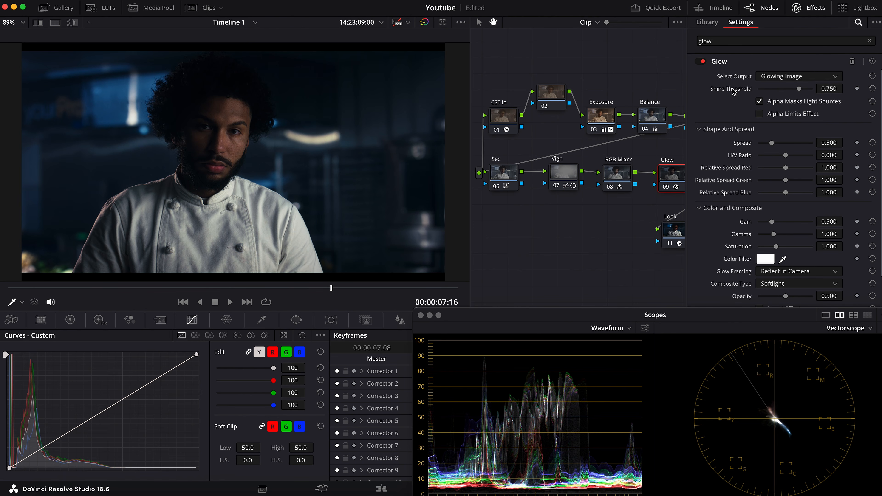
drag(801, 91, 733, 92)
drag(832, 143, 710, 143)
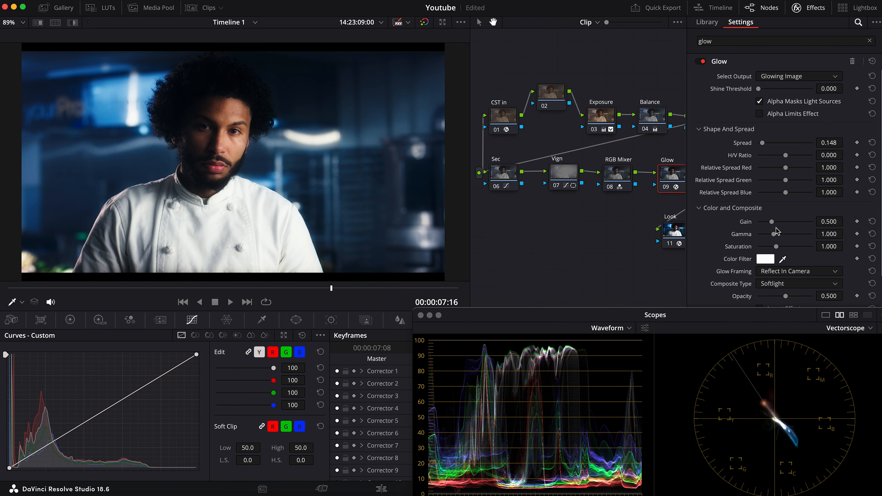
drag(829, 222, 815, 222)
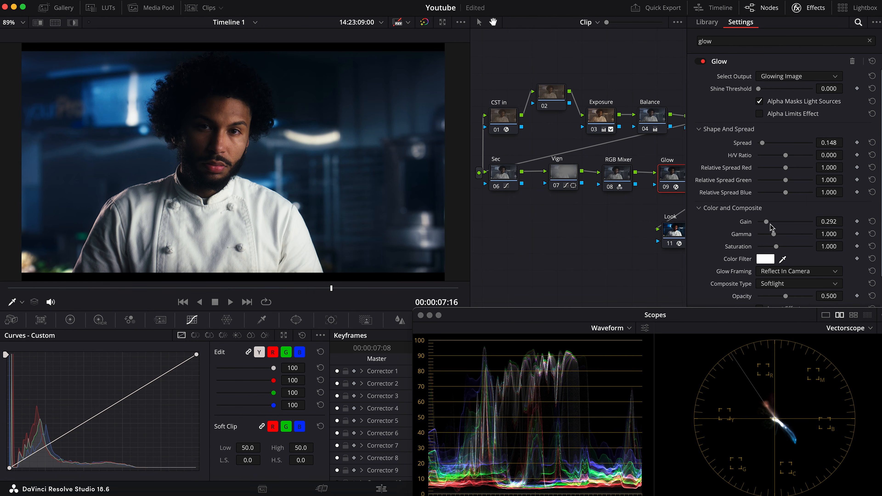
drag(775, 237, 788, 239)
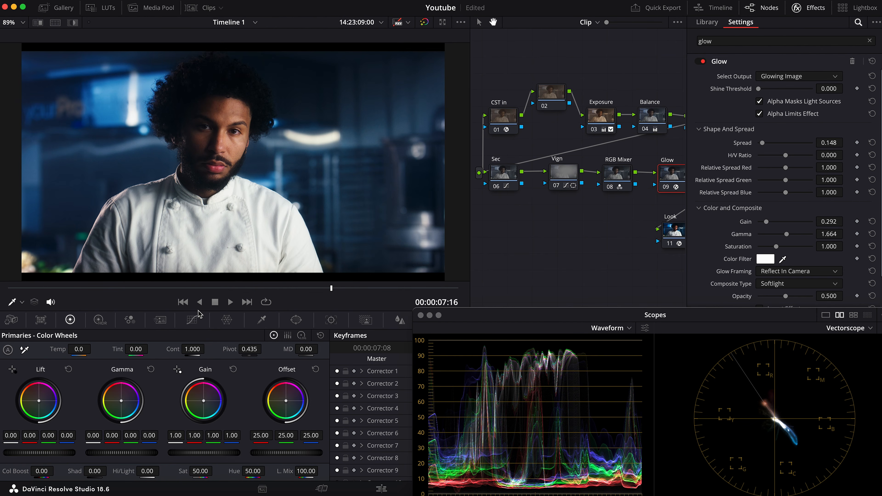
Restrict the glow to the highlights with a luminance qualifier, low 53.8 and low softness 10.2
click(262, 321)
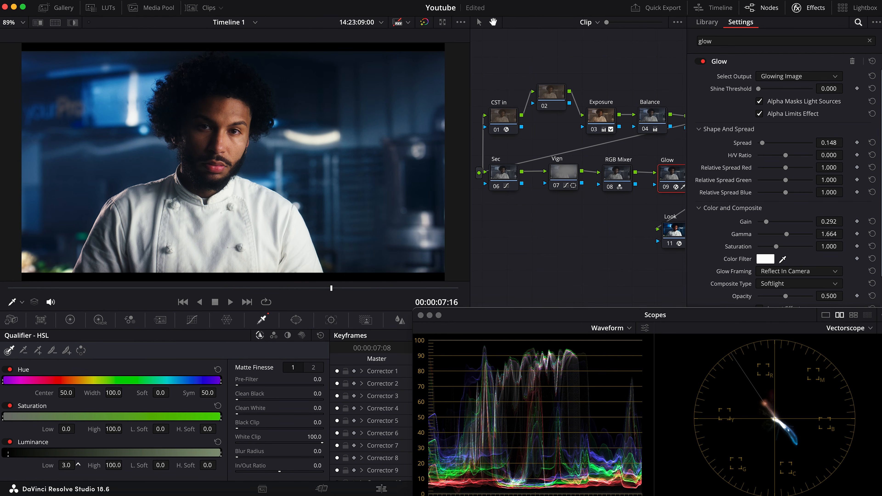
mouse_move(79, 464)
mouse_down()
mouse_move(91, 465)
mouse_move(66, 465)
mouse_move(78, 465)
mouse_up()
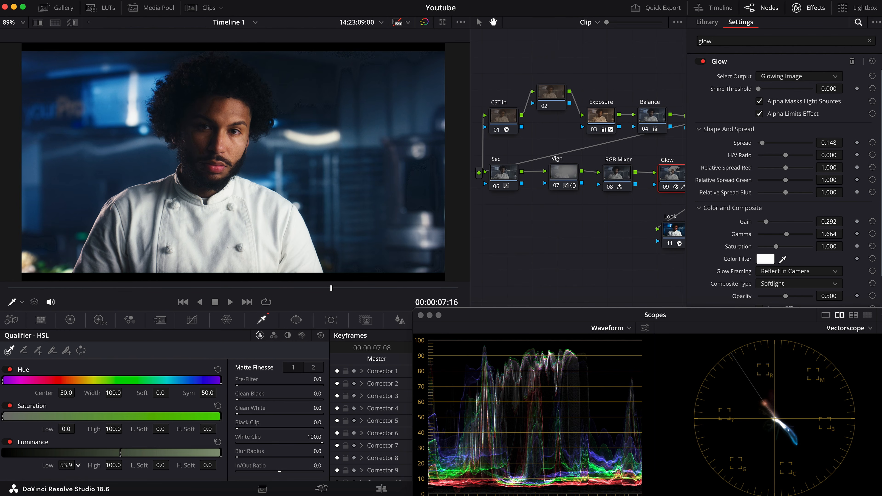
drag(138, 465, 172, 465)
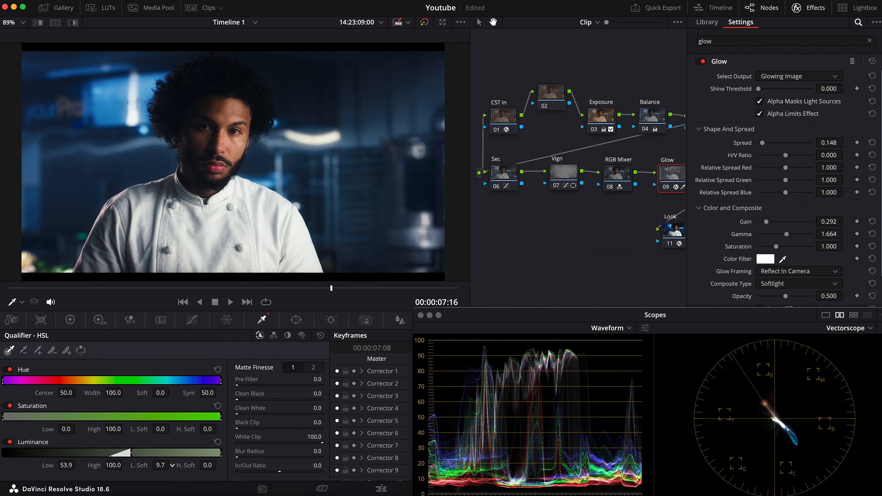
drag(171, 465, 172, 465)
Compare the image with the Glow node bypassed and active to judge the highlight glow
key(ctrl+d)
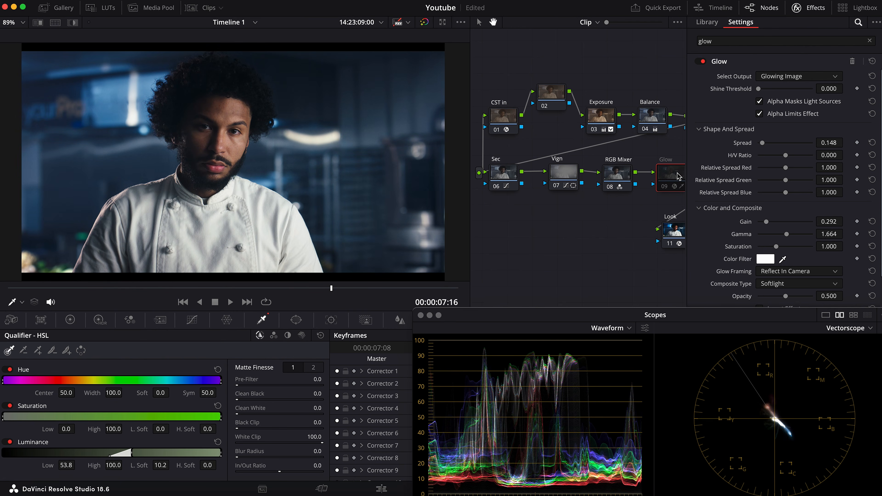
key(ctrl+d)
key(ctrl+d)
key(ctrl+d)
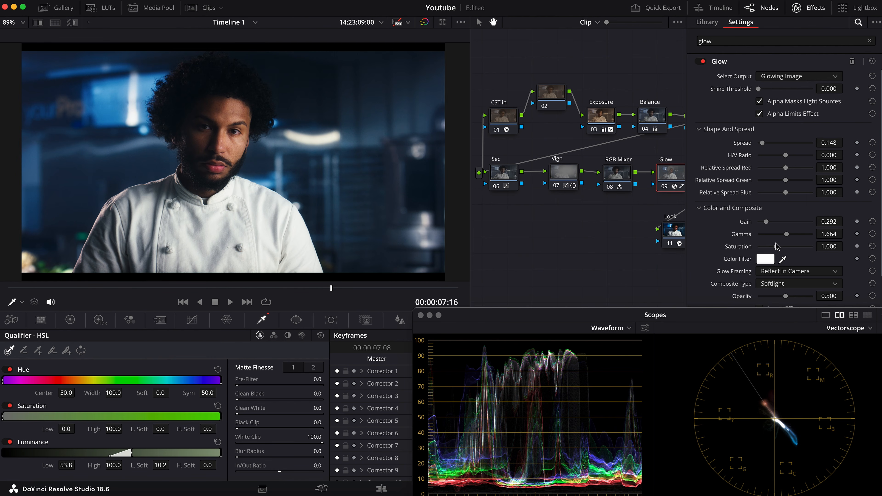
Set the glow's saturation to 1.239 and reduce its global blend to 0.541, then close the effect settings
drag(777, 247, 780, 247)
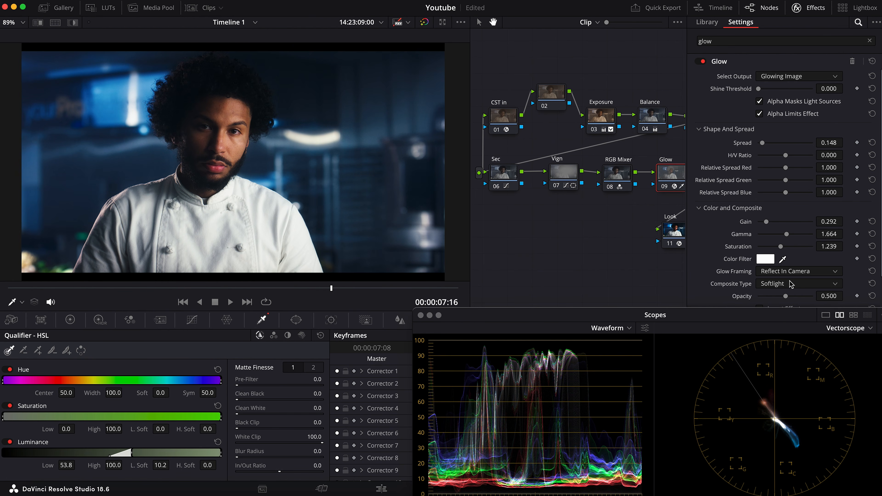
scroll(781, 272, down, 2)
drag(747, 320, 751, 334)
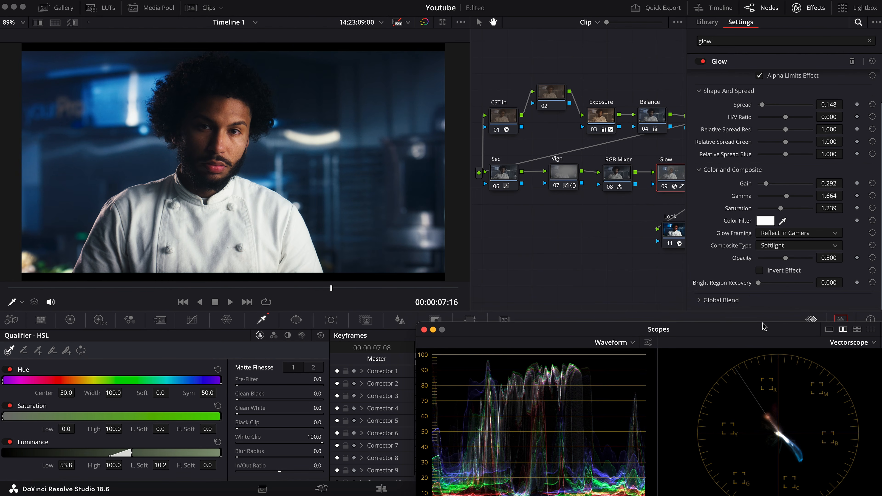
click(715, 303)
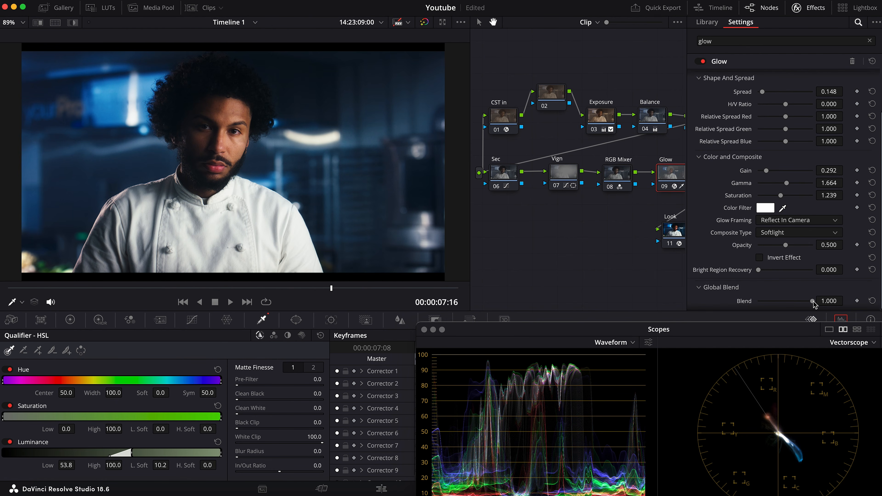
drag(812, 303, 790, 305)
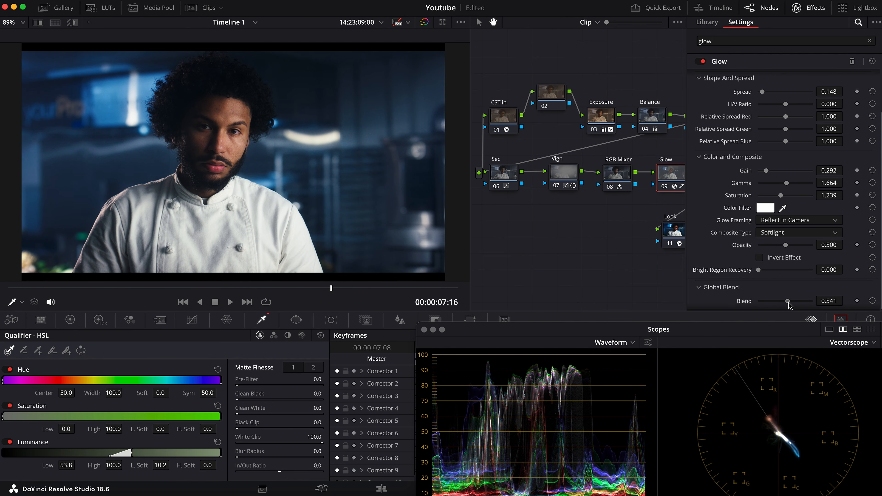
drag(612, 249, 576, 234)
click(813, 8)
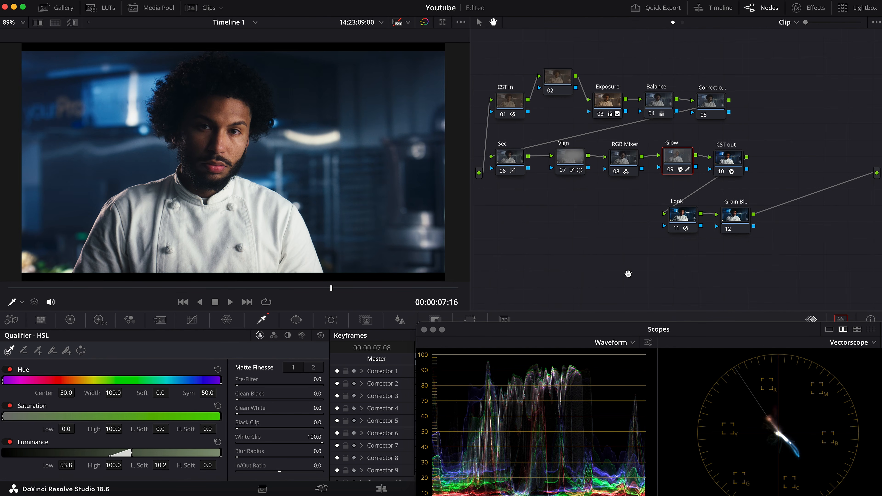
Apply the Dehancer Pro 7.0.1 effect to the grain and bloom node (12) and disable all of its tools
scroll(660, 225, right, 3)
click(676, 215)
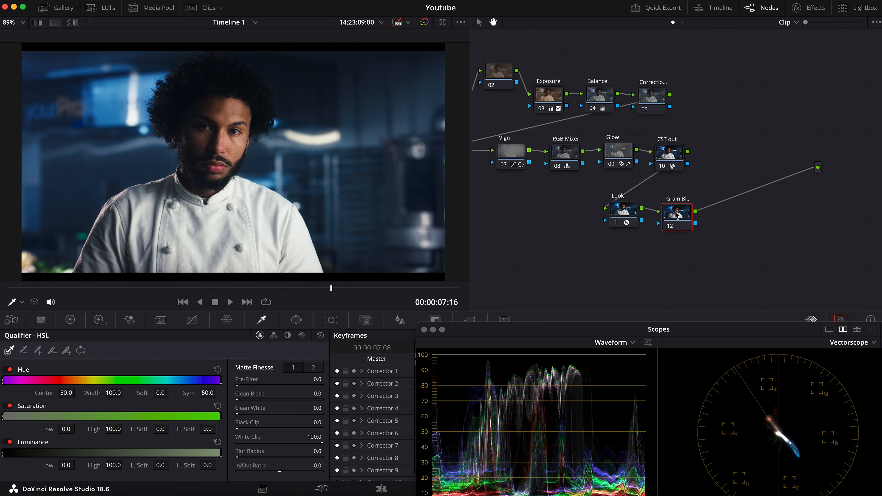
click(814, 9)
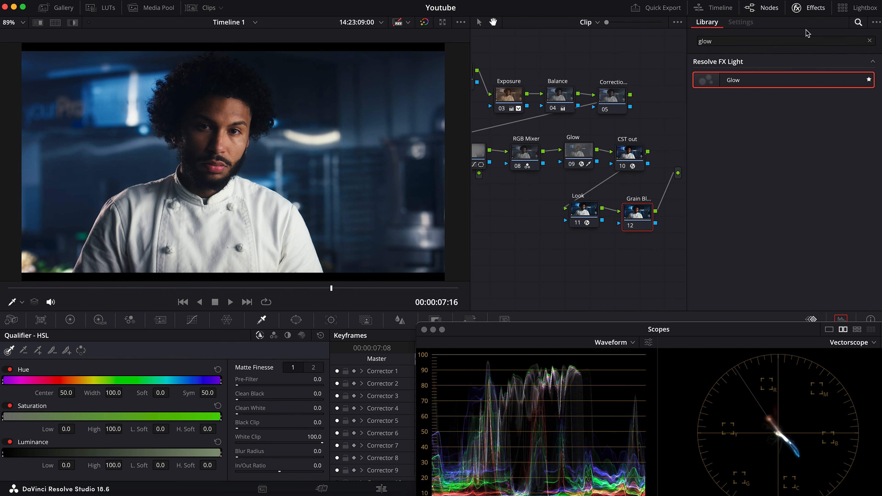
double_click(825, 41)
text(d)
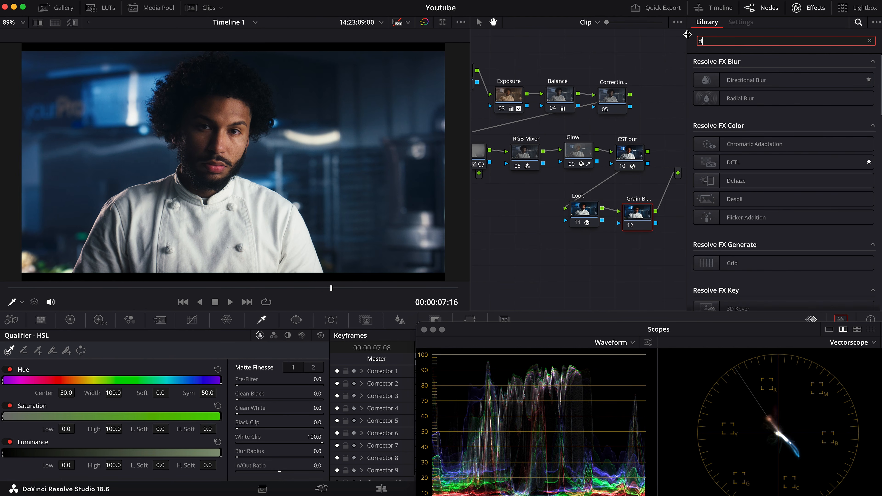
text(eha)
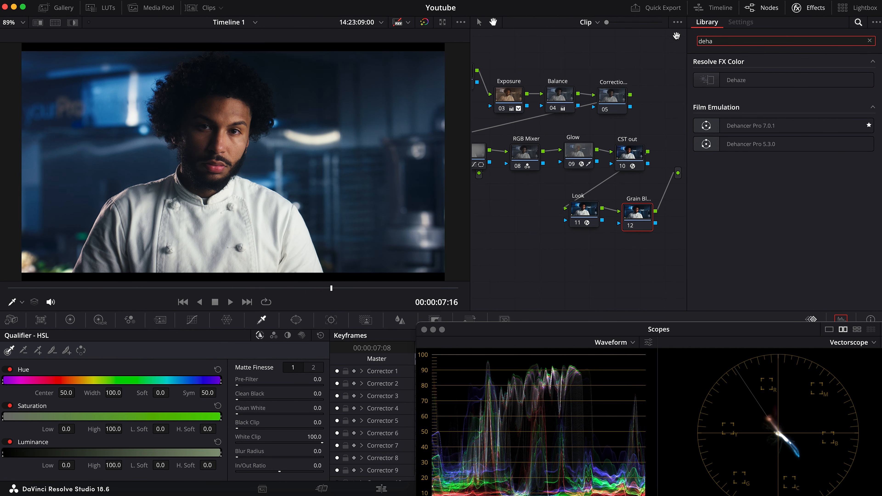
drag(755, 127, 640, 215)
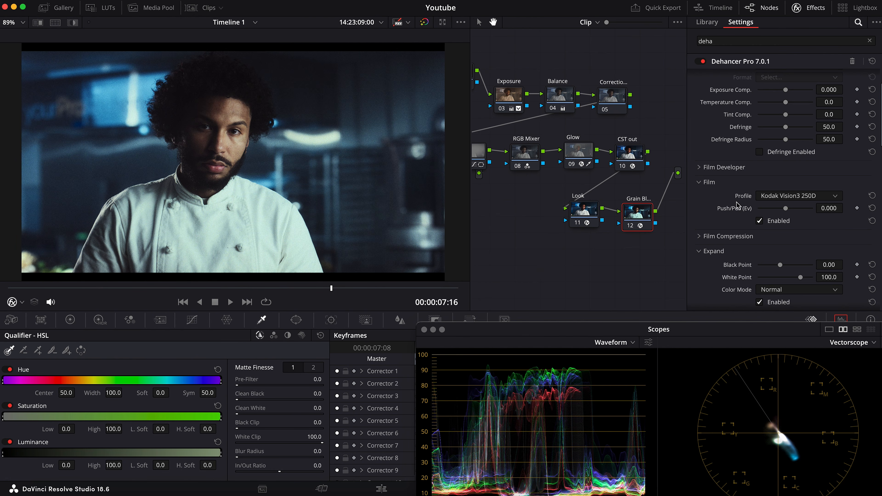
scroll(738, 196, down, 10)
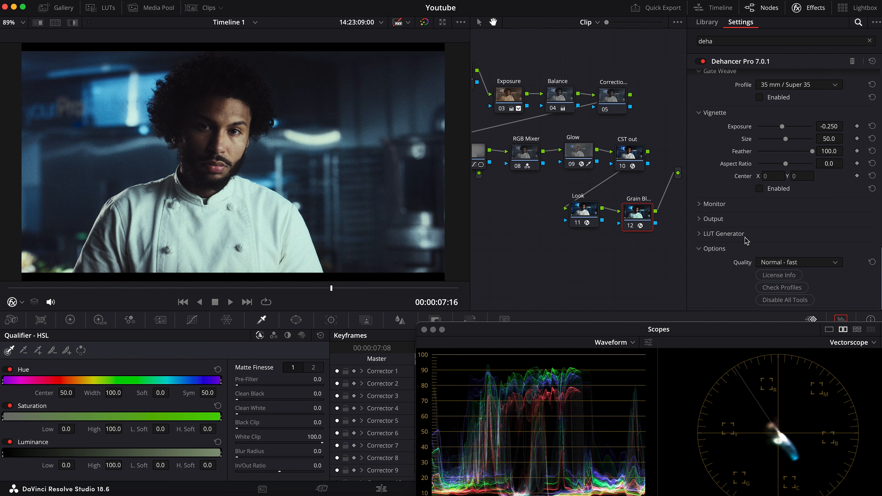
click(783, 300)
Enable Dehancer's Bloom with a Custom profile, setting Amplify to 41.3 and Impact to 41.6
scroll(764, 213, up, 8)
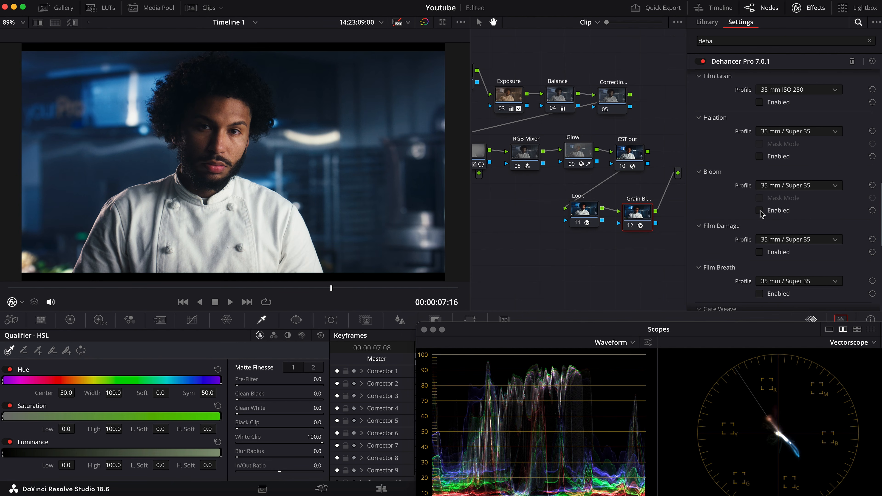
click(759, 211)
click(811, 187)
click(796, 198)
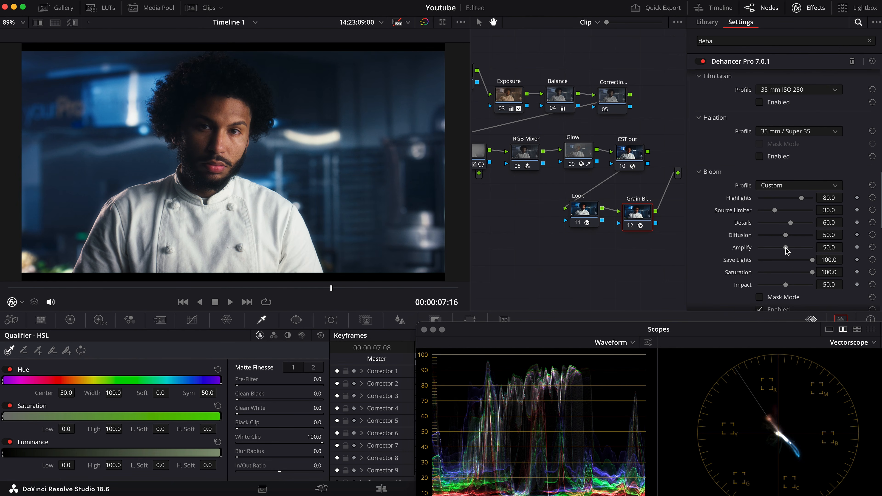
drag(787, 247, 780, 247)
drag(785, 285, 781, 285)
Compare the image with Bloom disabled and enabled, examining the face and bright background light up close
click(760, 309)
click(759, 309)
click(760, 309)
click(759, 309)
scroll(243, 163, up, 5)
drag(295, 127, 244, 189)
scroll(244, 189, down, 1)
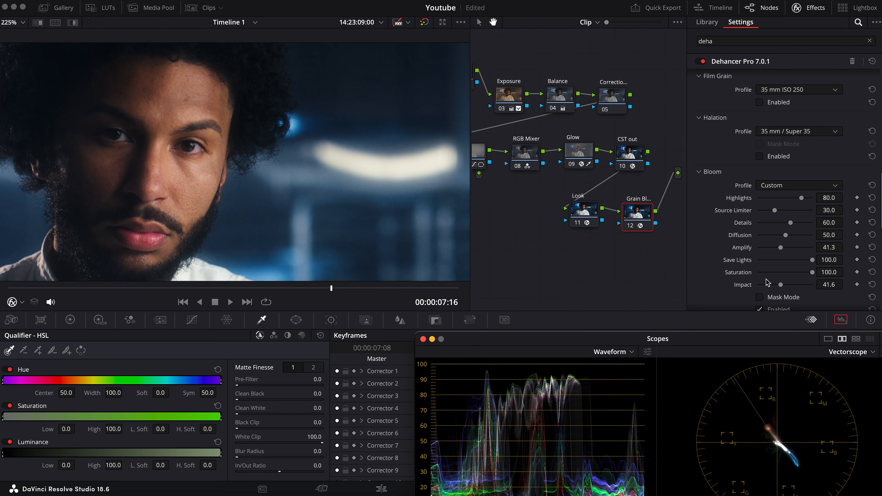
scroll(768, 283, down, 3)
click(759, 250)
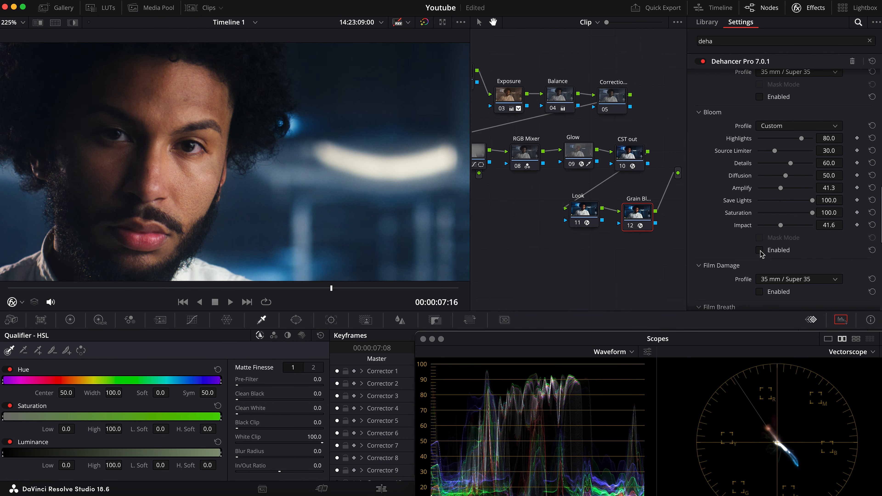
click(760, 250)
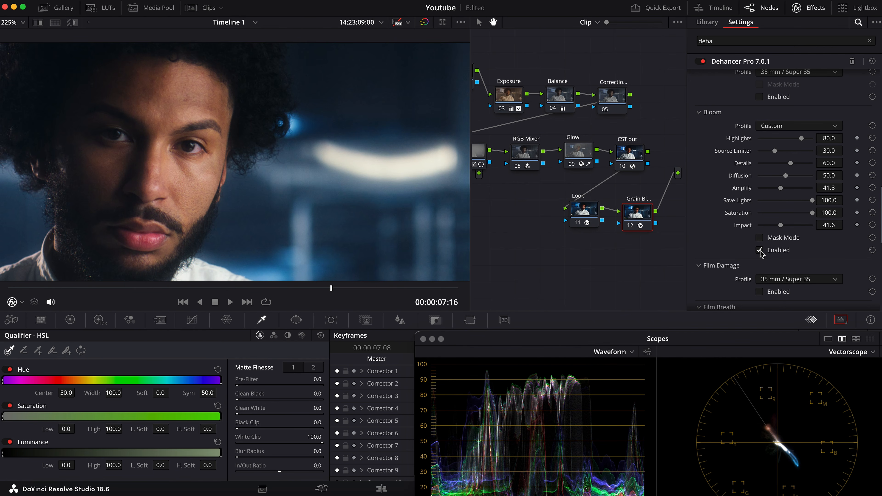
Raise the Bloom's Impact slightly to strengthen the effect
click(780, 225)
mouse_move(780, 227)
mouse_down()
mouse_move(768, 228)
mouse_move(781, 229)
mouse_up()
drag(785, 228, 786, 228)
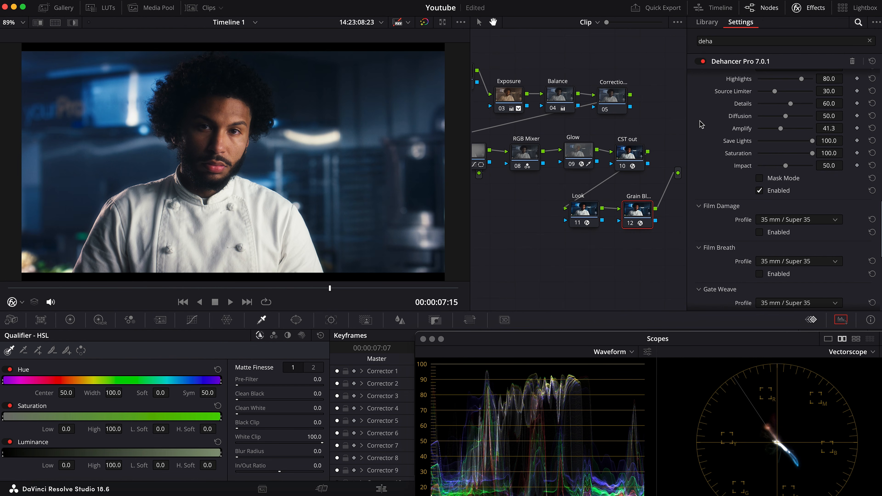
Enable Film Grain with a Custom profile, setting Size to 6.62, Shadows to 42.2, Midtones to 45.0 and Highlights to 59.7
scroll(765, 197, down, 4)
scroll(741, 188, down, 3)
scroll(765, 156, up, 8)
click(759, 152)
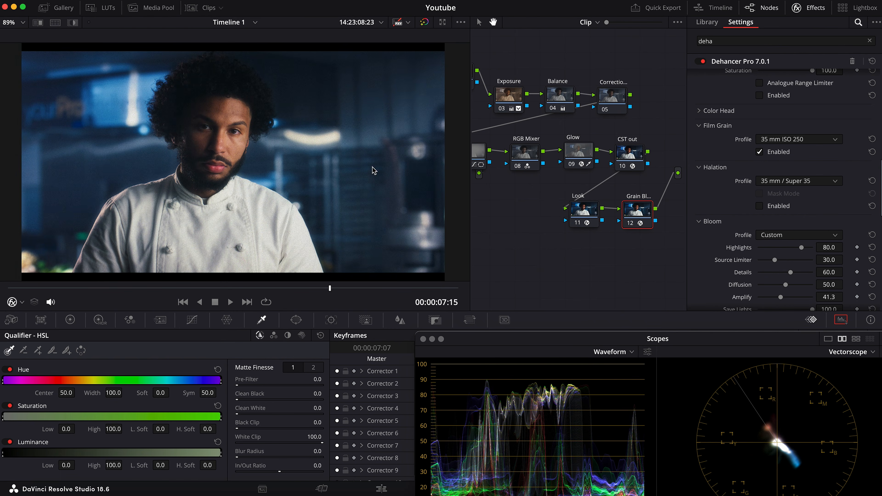
scroll(301, 170, up, 5)
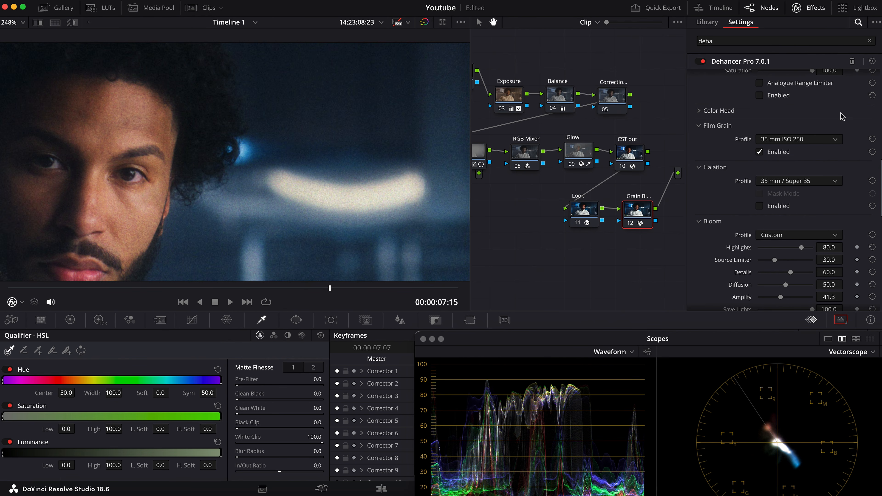
click(800, 142)
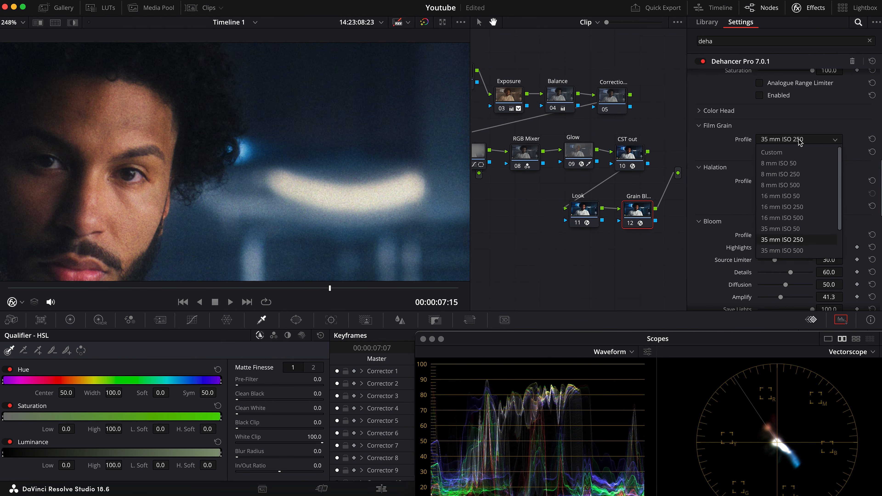
click(770, 152)
drag(826, 151, 819, 152)
drag(766, 152, 764, 153)
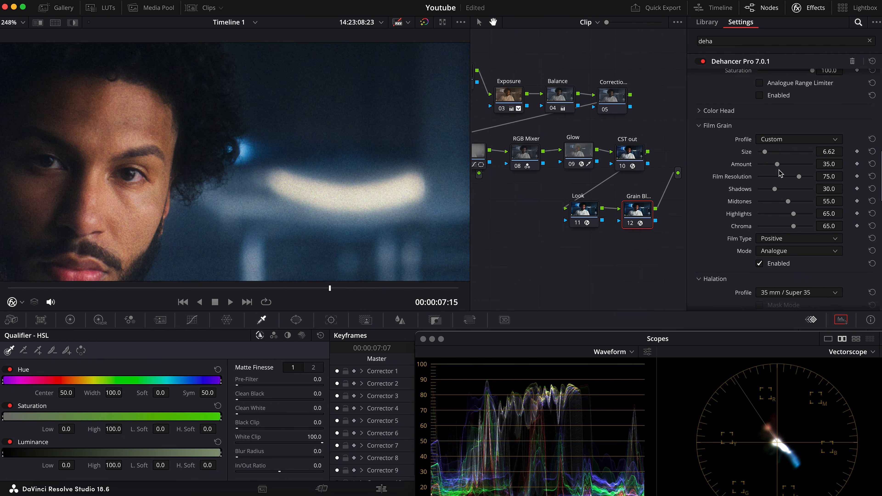
mouse_move(789, 204)
mouse_down()
mouse_move(777, 190)
mouse_move(791, 216)
mouse_up()
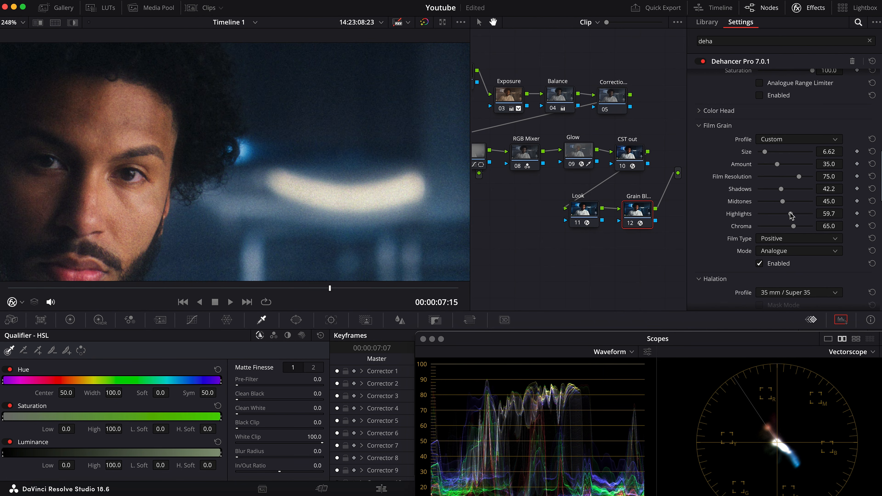
Examine the film grain at different magnifications and compare the waveform with the grain disabled and enabled
key(shift+z)
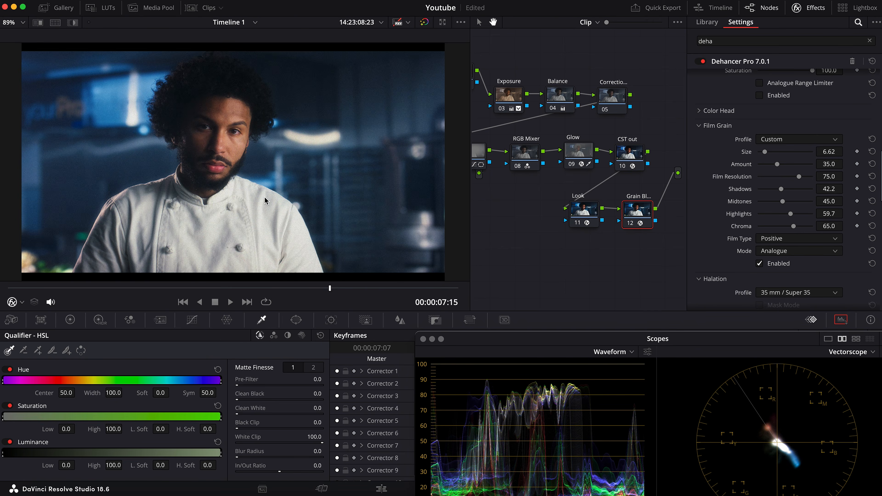
scroll(319, 138, up, 5)
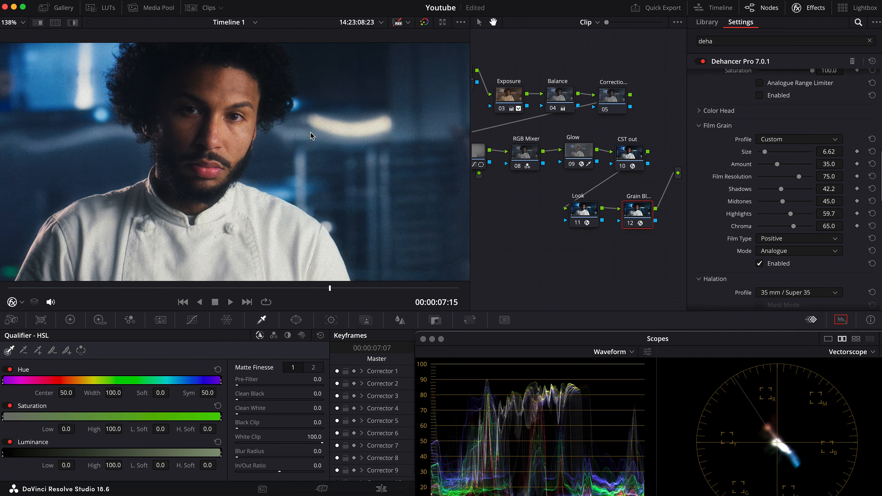
scroll(345, 199, down, 3)
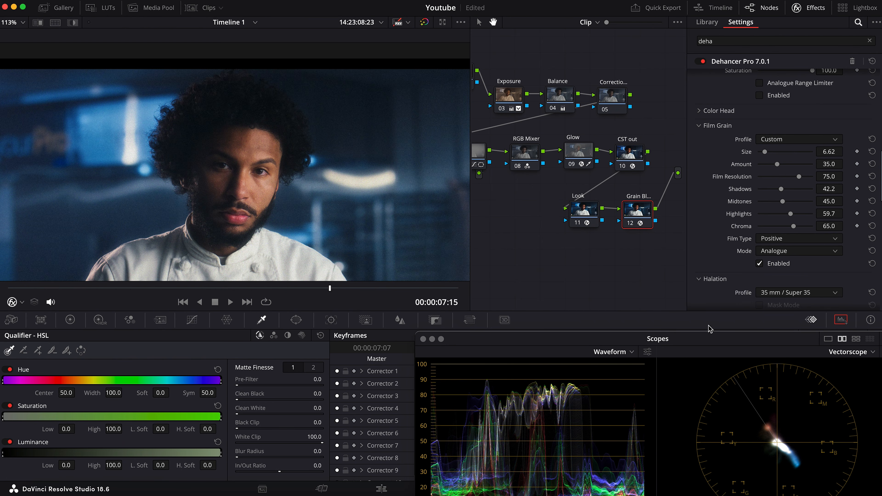
drag(705, 342, 708, 305)
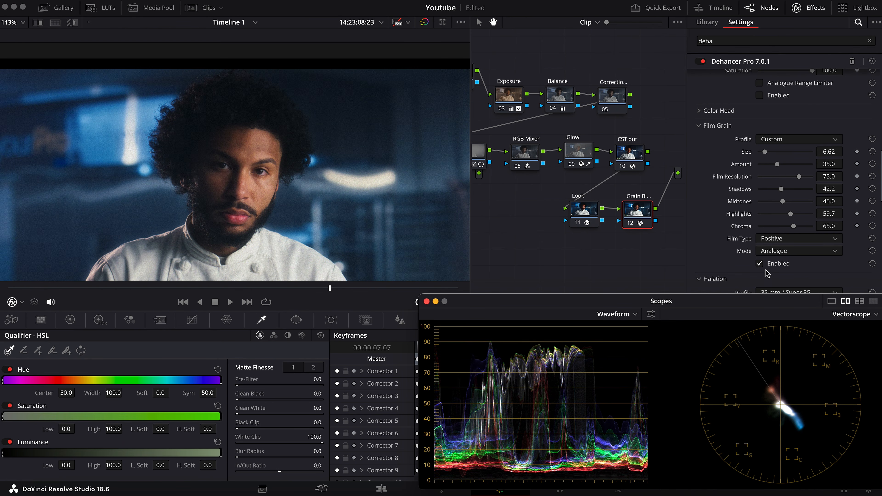
click(760, 264)
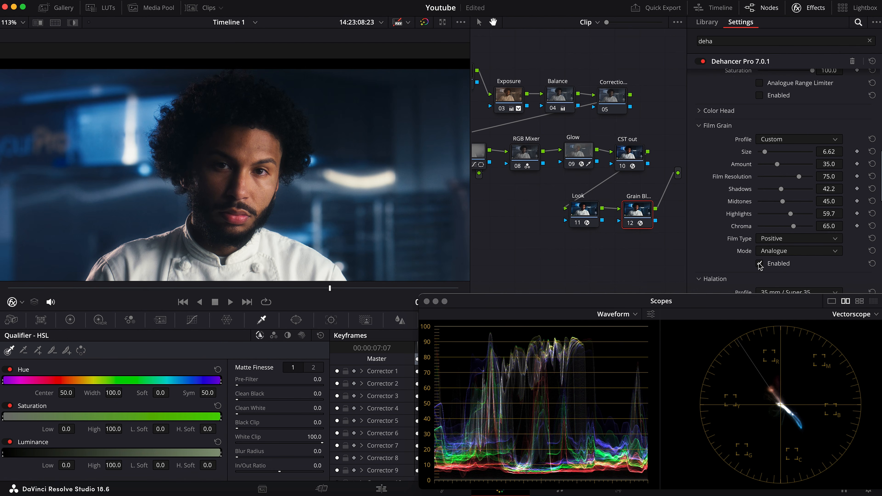
click(759, 263)
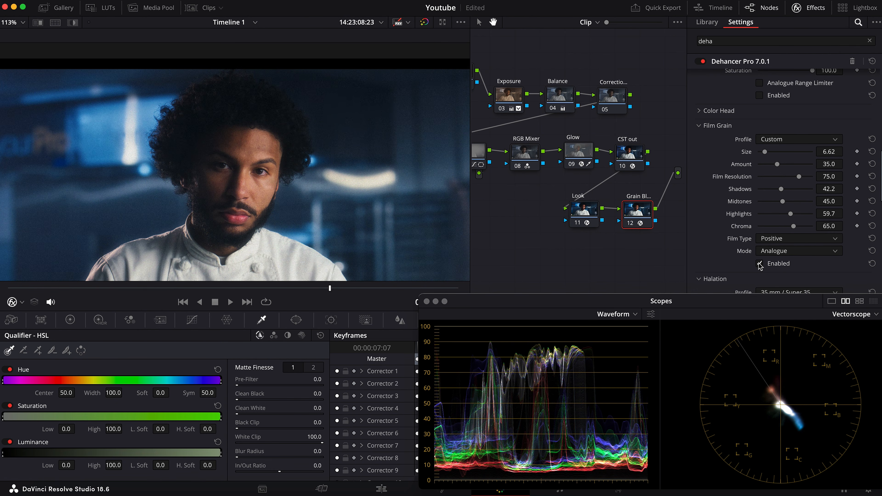
Enable Dehancer's Expand, setting the White Point to 94.6 and raising the Black Point to about 1.6
scroll(782, 120, up, 5)
scroll(761, 182, up, 5)
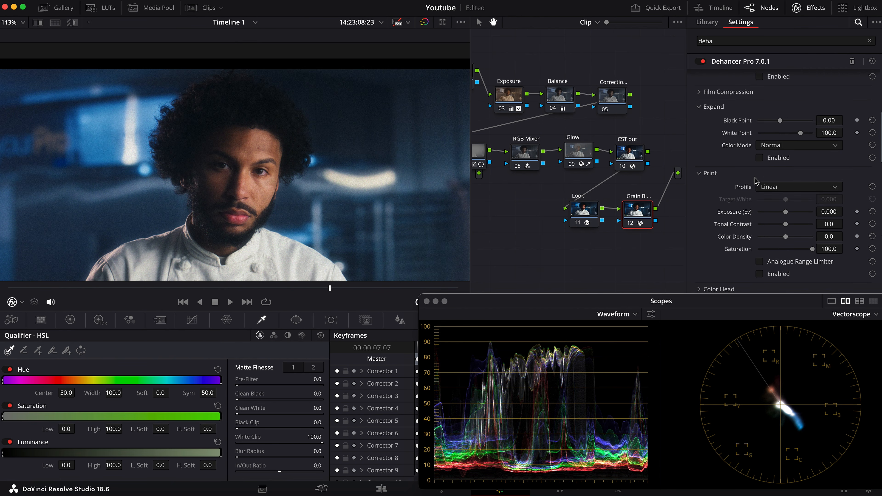
scroll(719, 139, up, 2)
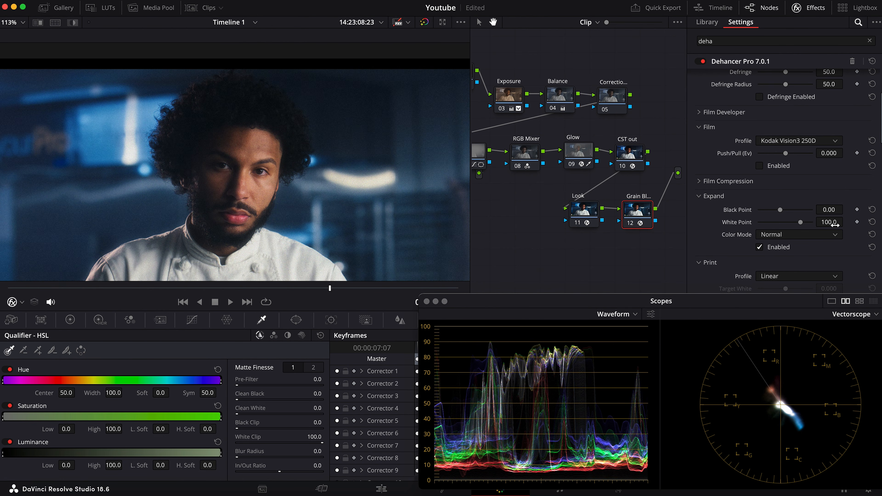
drag(801, 222, 833, 224)
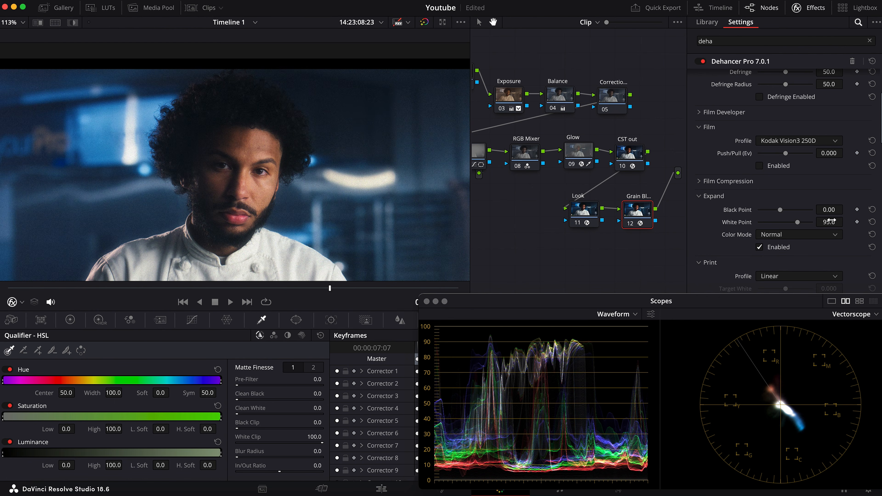
drag(830, 222, 832, 210)
Compare the image and scopes with the grain and bloom node bypassed and active
key(super+d)
key(super+d)
key(super+d)
key(super+d)
key(super+d)
Set the Expand Black Point to 1.62 and recheck the whole frame
key(super+d)
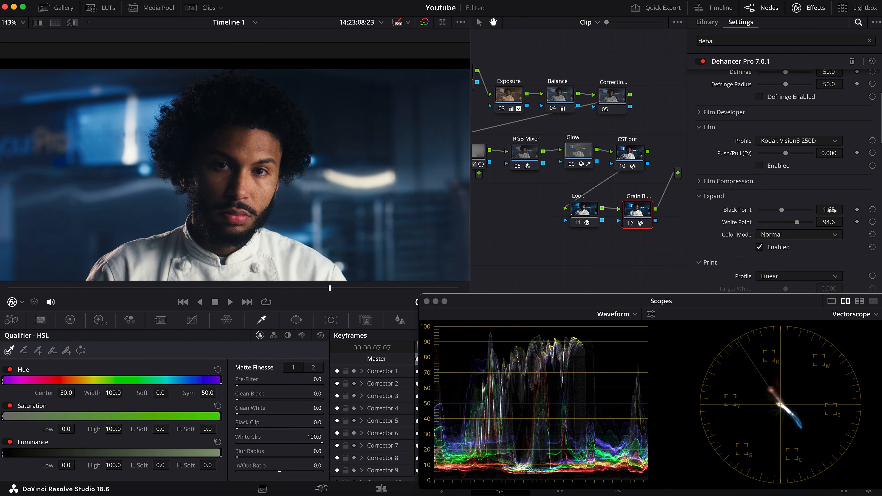
key(super+d)
key(super+d)
drag(832, 210, 831, 210)
key(super+d)
key(super+d)
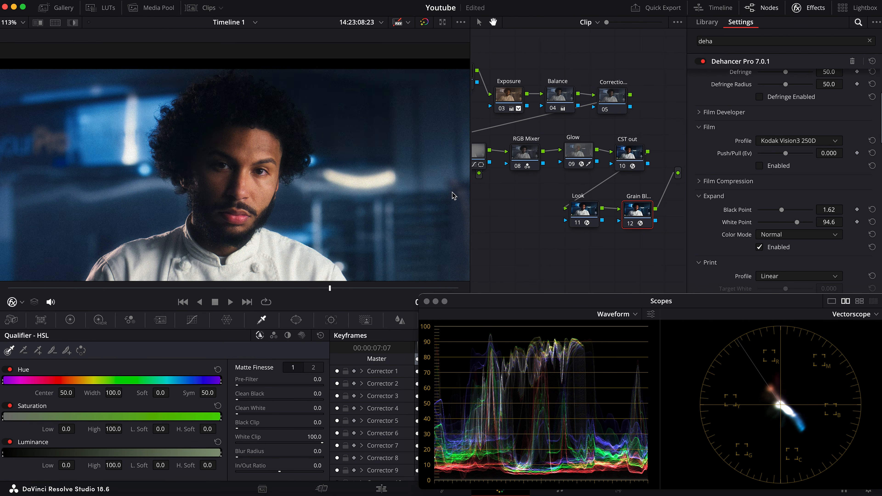
key(shift+z)
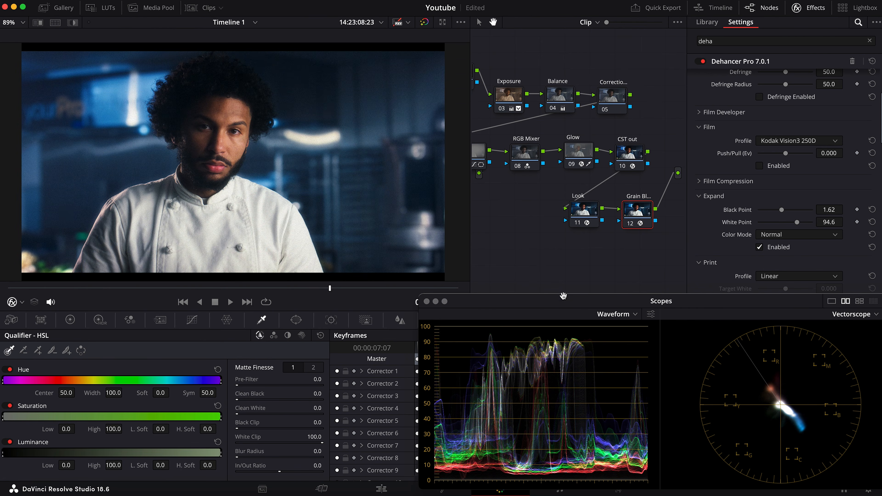
Select the correction node (05) and probe the chef's dark hair with the qualifier picker to judge shadow balance on the scopes
click(612, 98)
scroll(228, 130, up, 5)
drag(222, 71, 302, 182)
scroll(279, 147, up, 2)
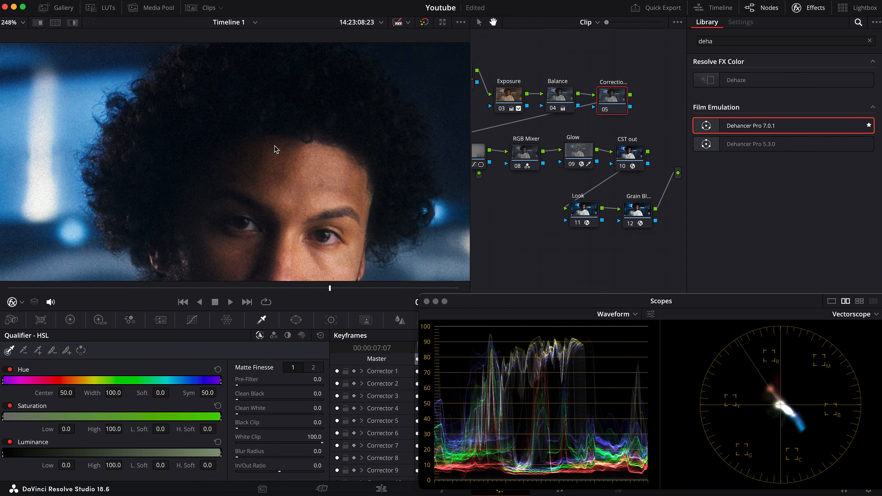
scroll(276, 150, up, 1)
click(16, 302)
click(30, 333)
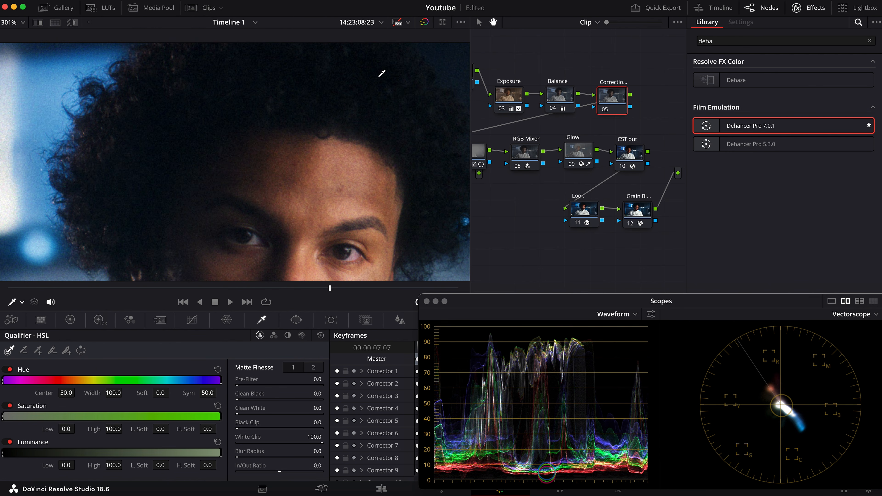
Warm the shadows of the correction node with the Log Wheels, setting Shadow red to 0.02 and blue to -0.02
click(71, 320)
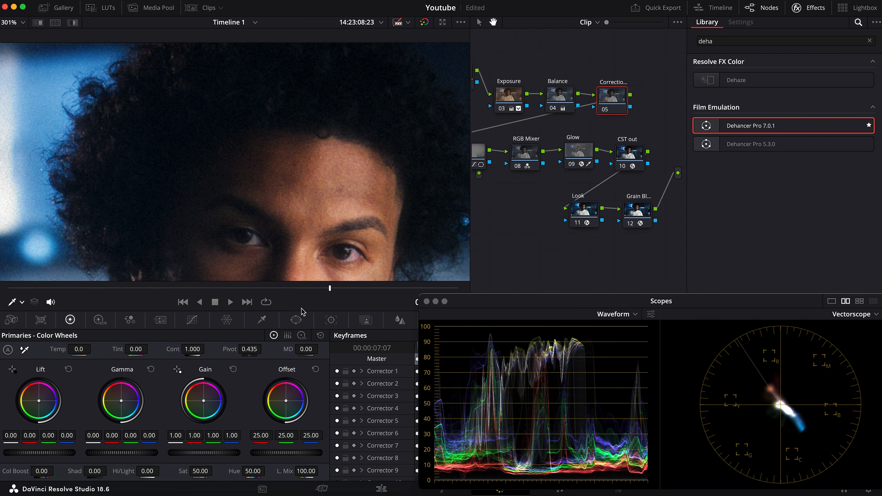
click(302, 336)
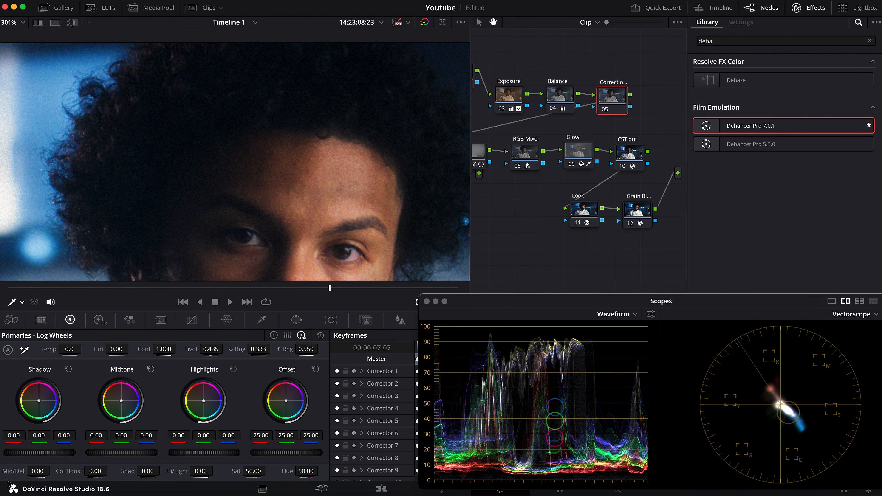
mouse_move(14, 436)
mouse_down()
mouse_move(63, 436)
mouse_move(31, 435)
mouse_up()
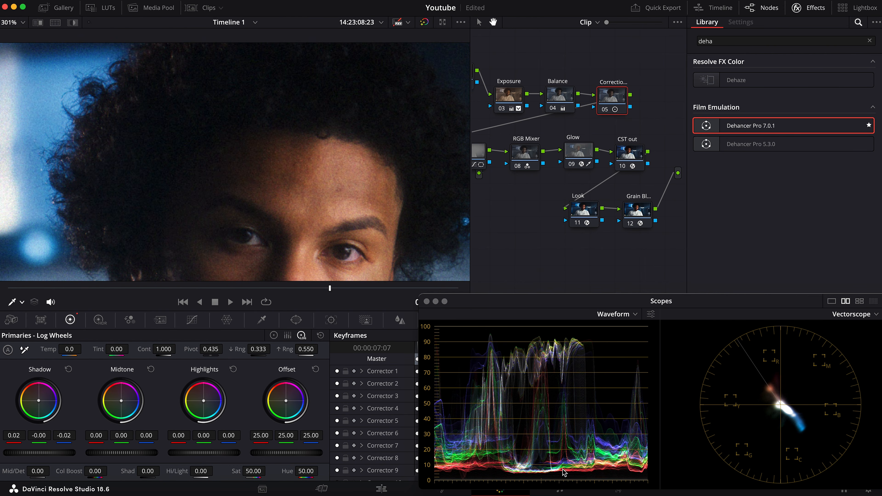
drag(16, 436, 15, 436)
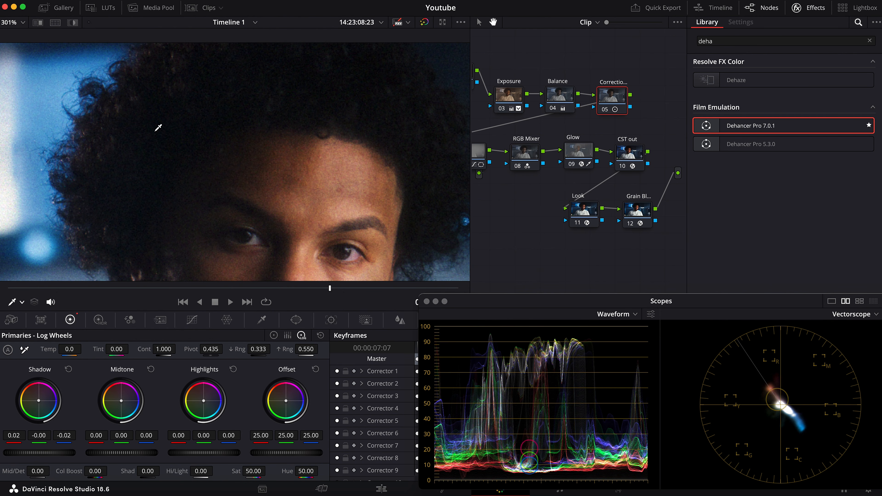
Adjust the correction node's highlights on the chef's white jacket with the Log Wheels, setting Highlights green to -0.01 and blue to 0.03
scroll(238, 177, down, 5)
drag(238, 177, 183, 25)
drag(295, 171, 301, 48)
scroll(301, 49, down, 1)
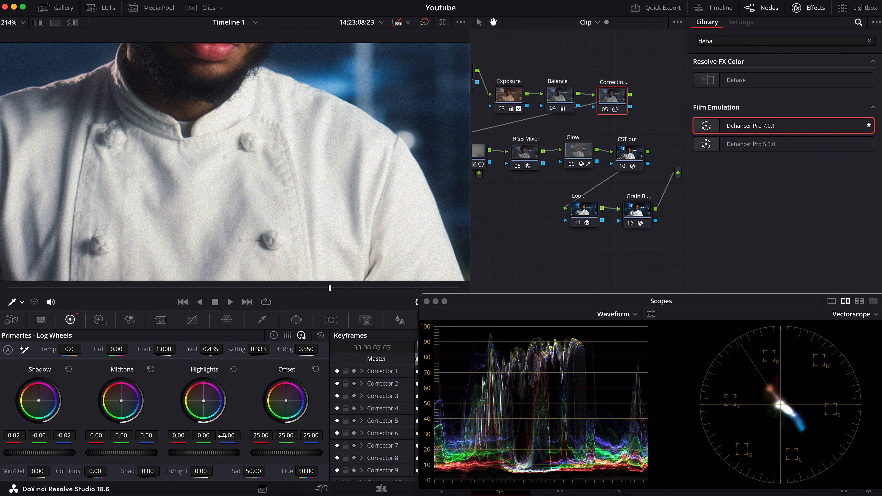
drag(229, 435, 231, 435)
drag(204, 401, 204, 402)
drag(229, 435, 230, 435)
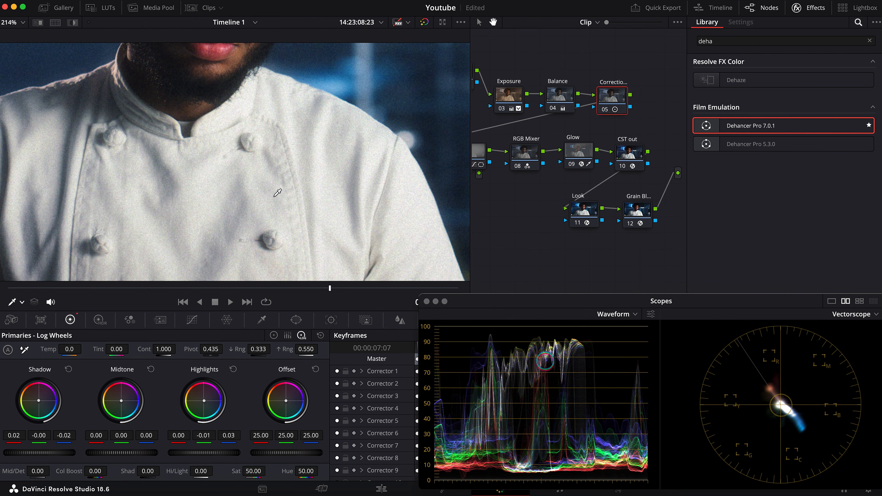
key(shift+z)
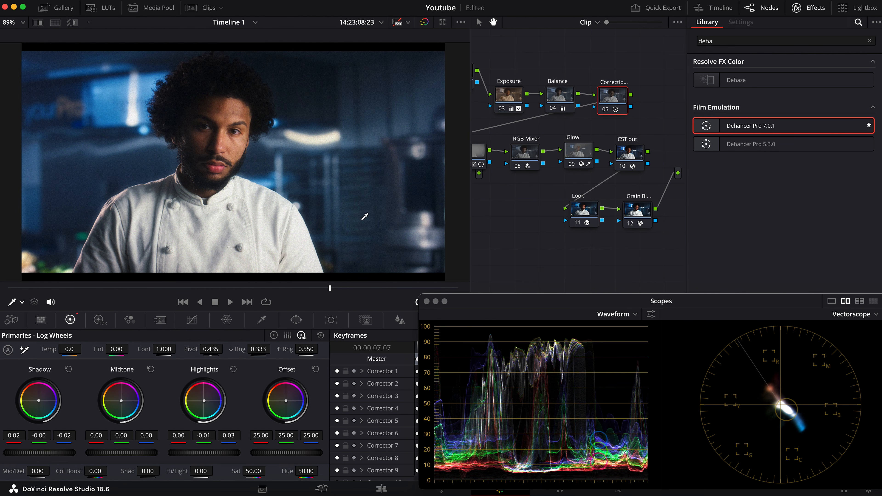
Inspect the grain on the blurred background up close, set the grain node's Film Grain Chroma to 20.1, and close the effect settings
scroll(263, 104, up, 1)
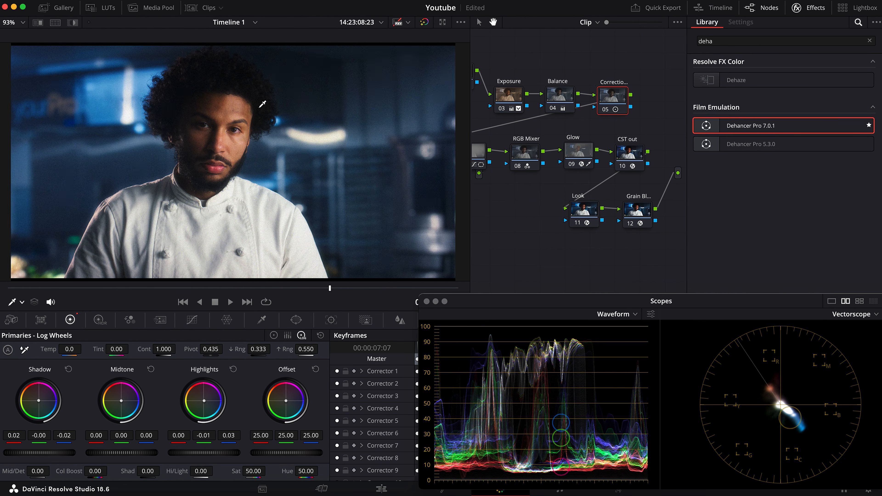
scroll(263, 104, up, 15)
drag(240, 91, 126, 215)
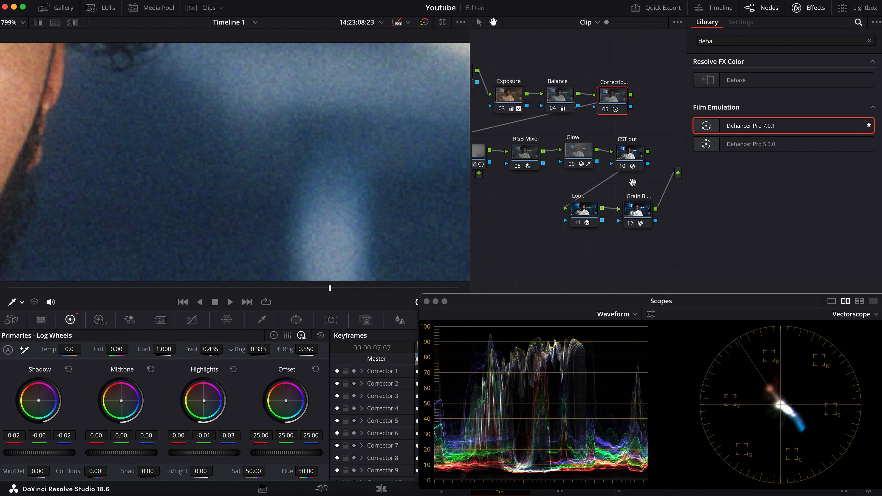
click(637, 211)
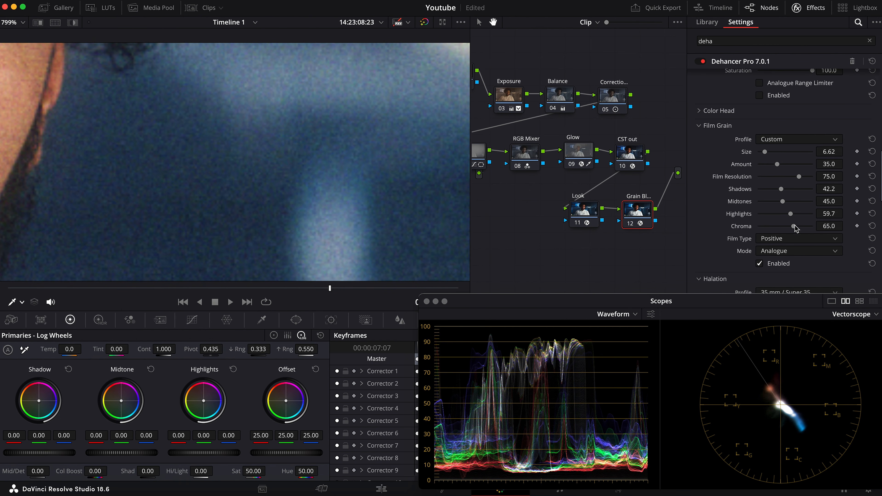
drag(795, 226, 769, 227)
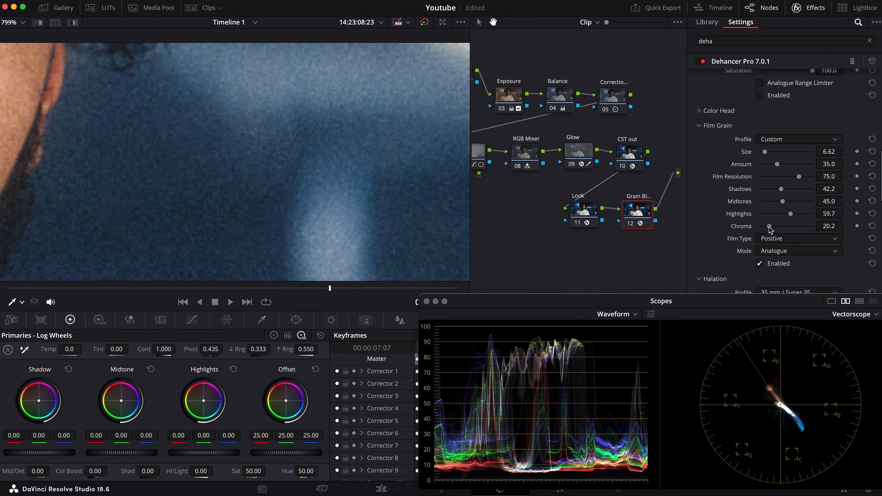
drag(769, 227, 769, 226)
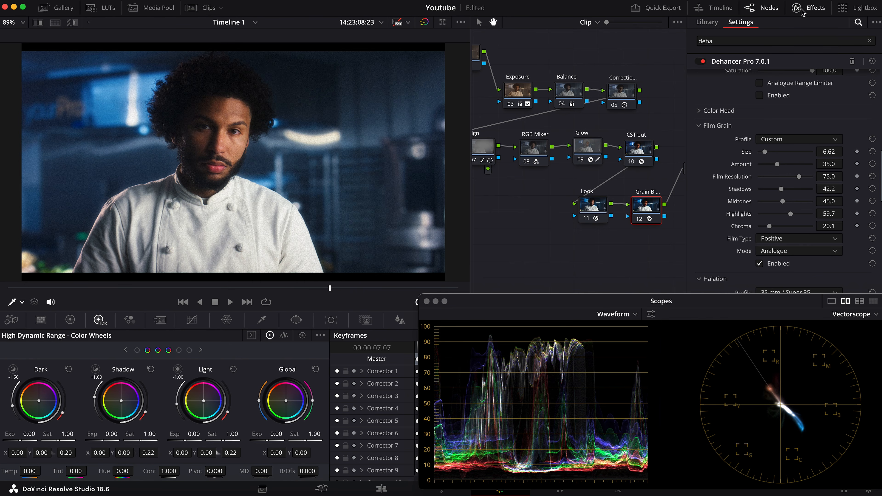
click(802, 9)
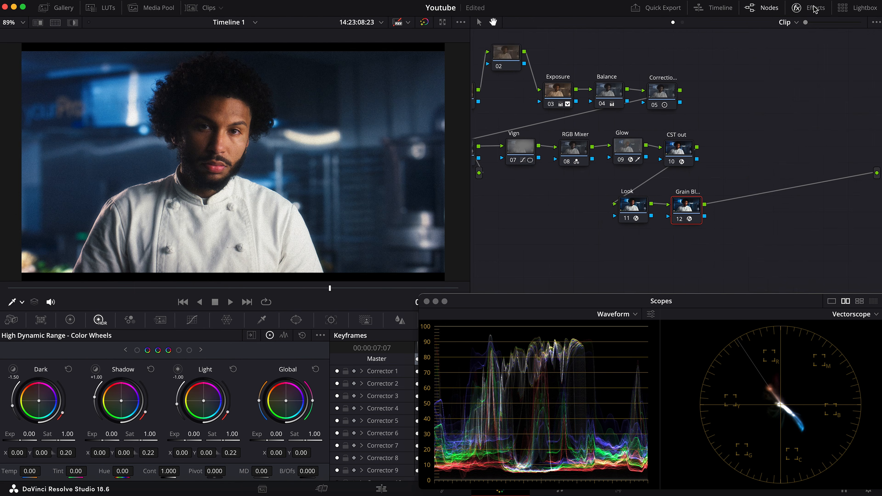
Select the unlabelled node 02 after CST in and, in highlight view, set the HDR Highlight zone's range boundary to 0.00
drag(569, 206, 667, 233)
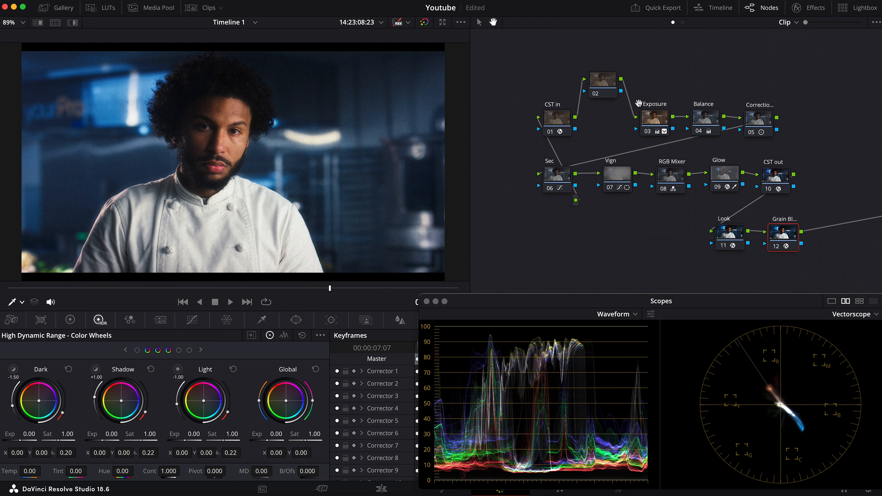
drag(602, 76, 604, 87)
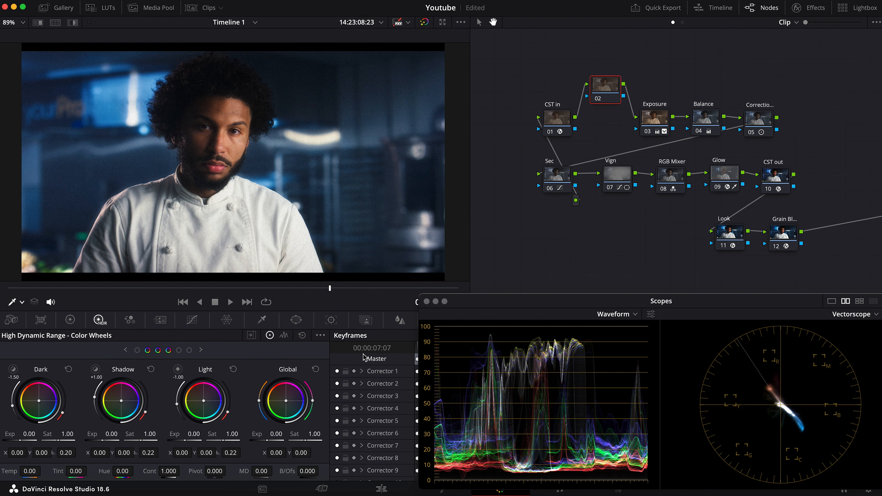
click(71, 320)
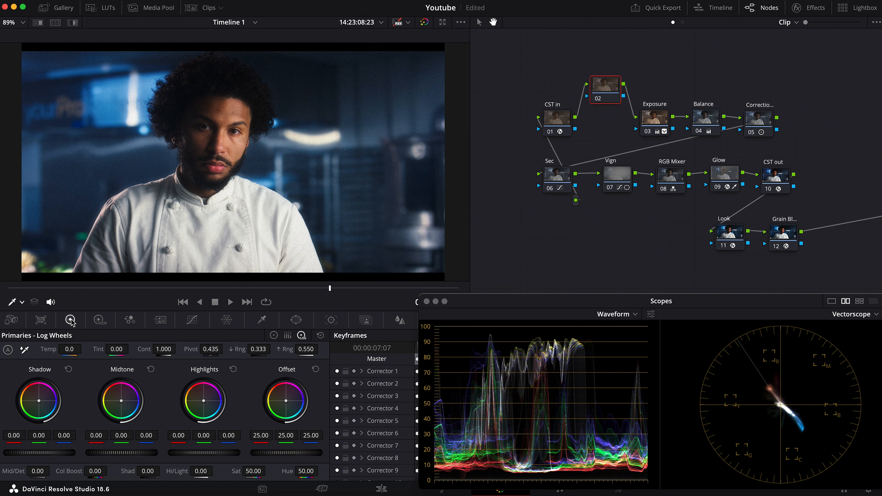
click(98, 320)
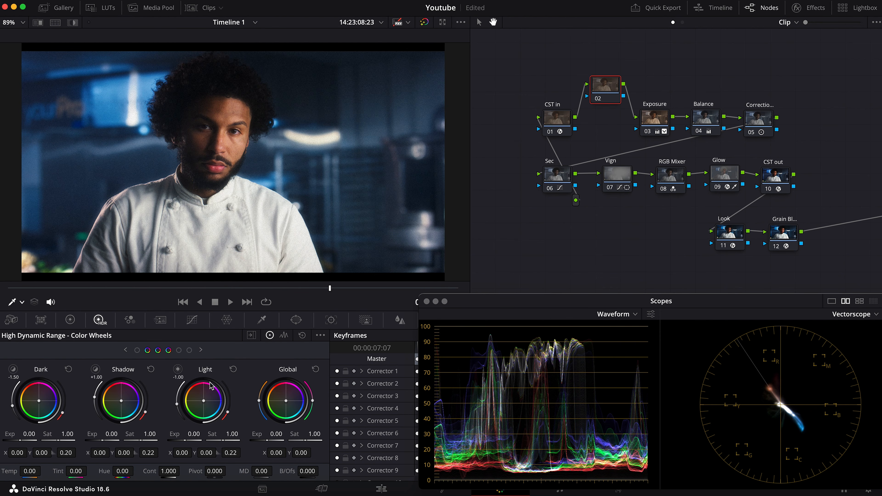
key(ctrl+w)
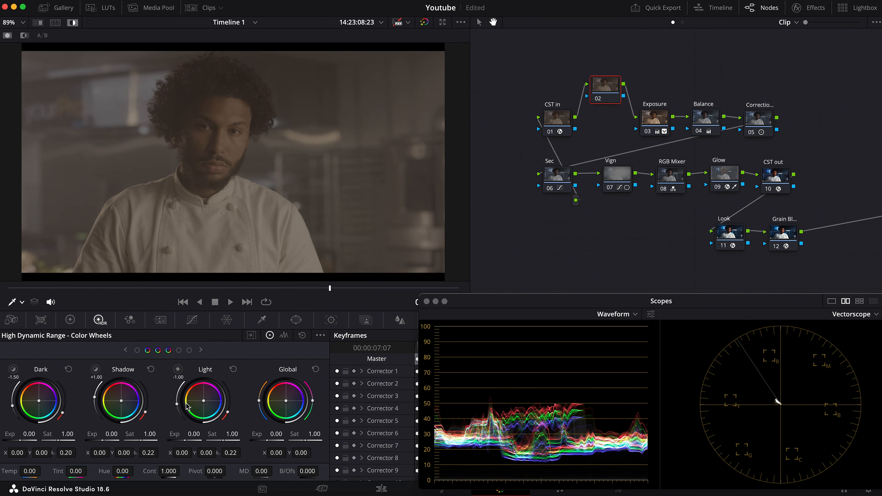
click(189, 350)
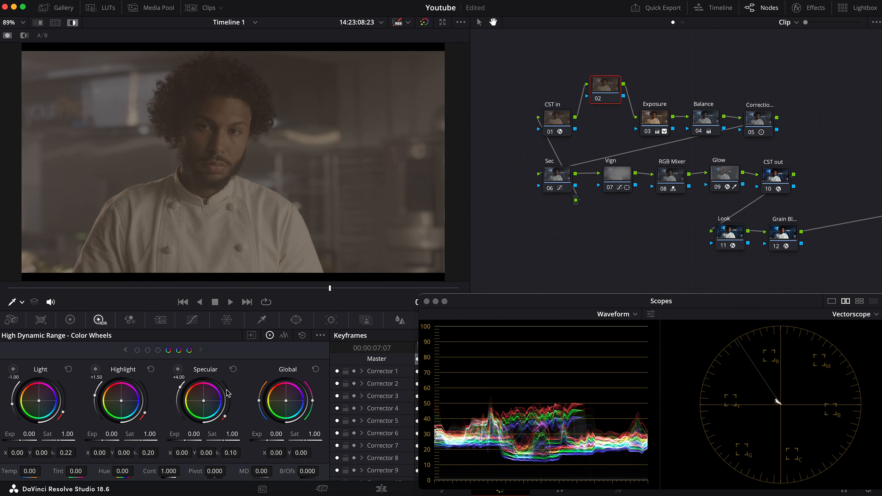
drag(95, 400, 96, 403)
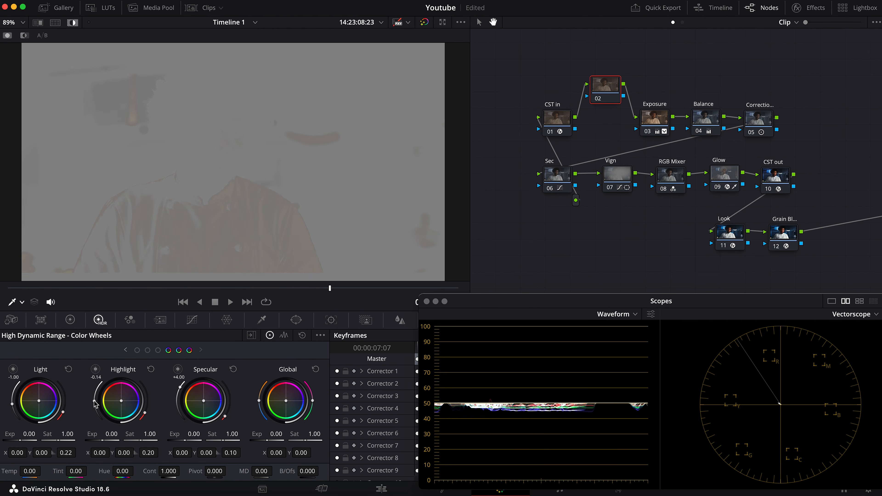
drag(95, 403, 94, 401)
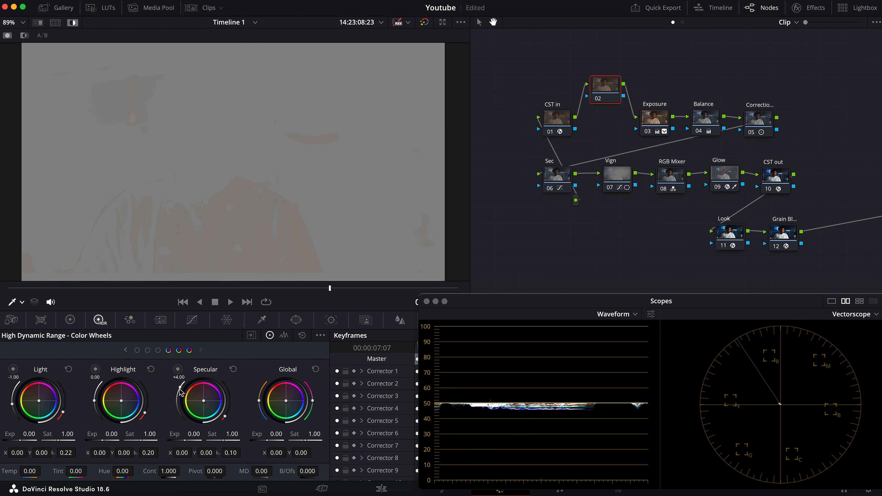
Set the HDR Specular zone's range boundary to +0.61 and its falloff to 0.05, and return to the normal image view
drag(181, 392, 180, 393)
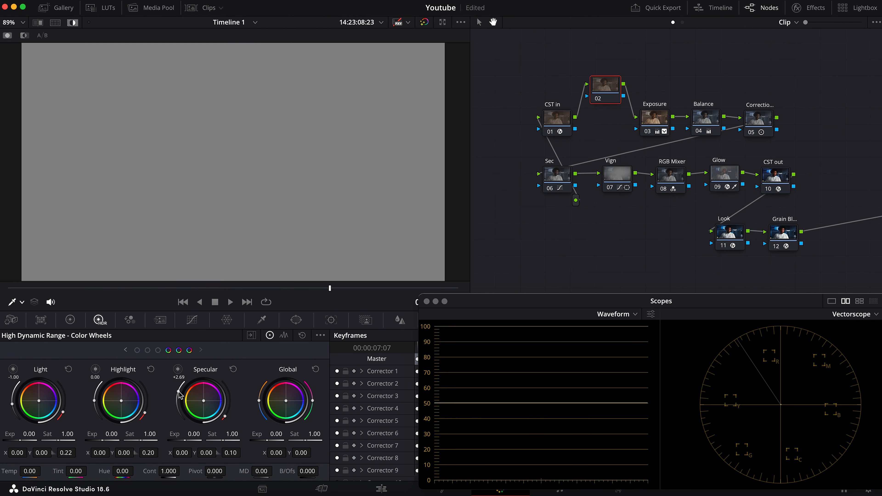
drag(178, 396, 178, 399)
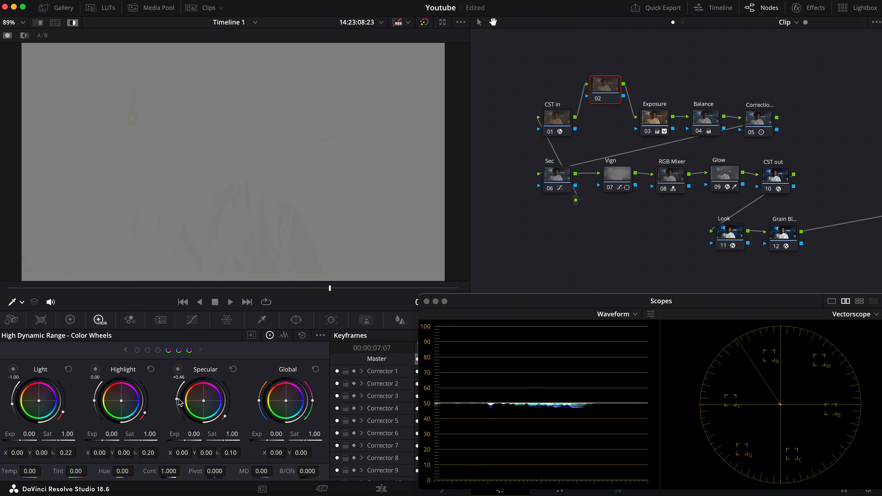
drag(179, 402, 226, 421)
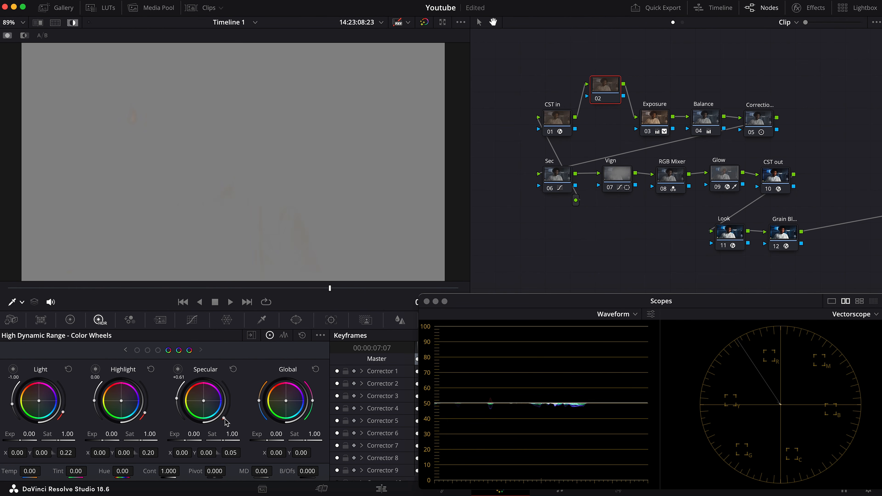
key(shift+h)
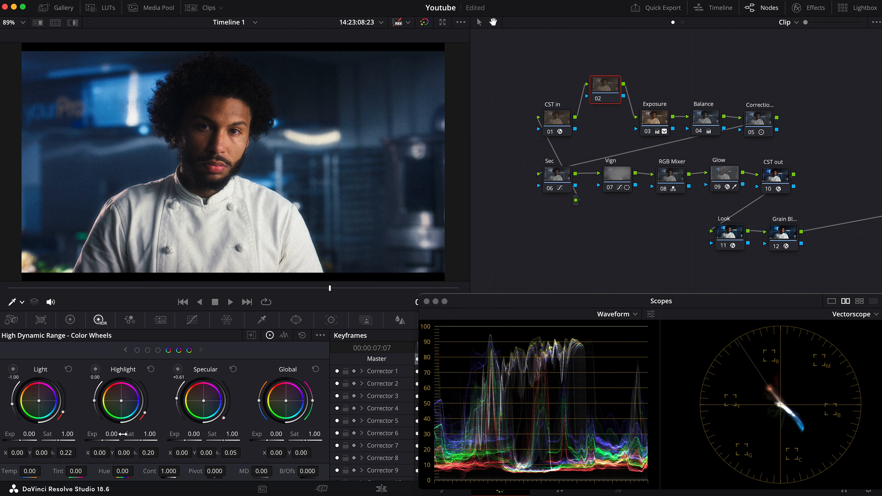
Shape the highlights of node 02 with Highlight exposure -0.48 and Specular exposure 0.47
drag(110, 434, 96, 434)
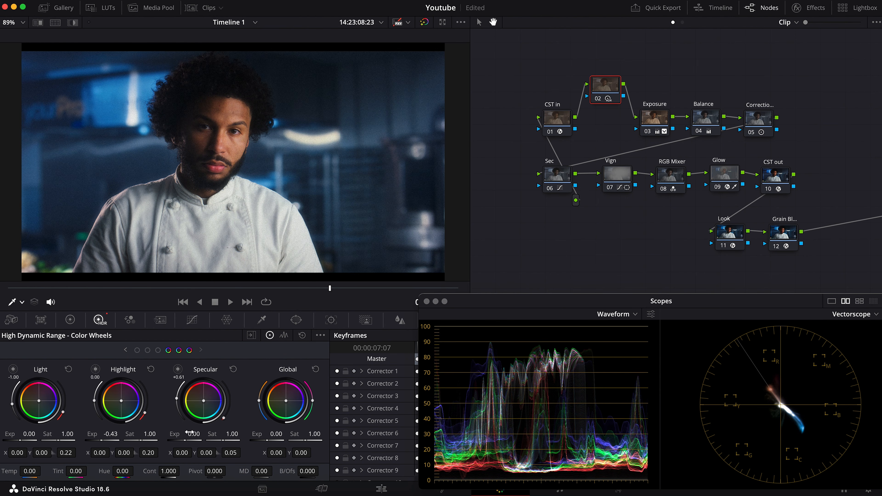
drag(193, 435, 209, 435)
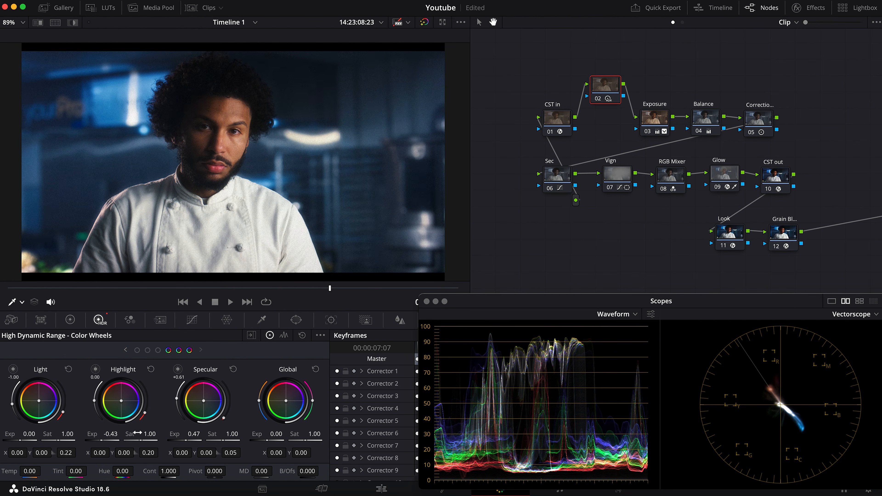
drag(110, 435, 111, 434)
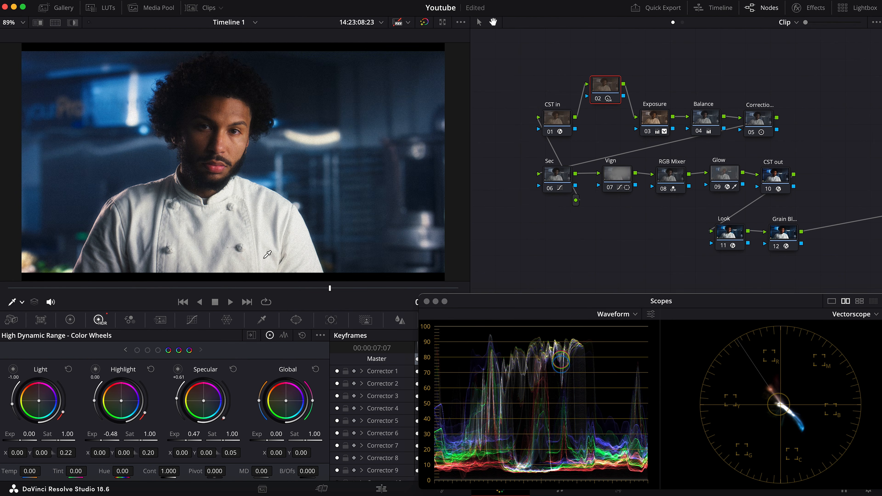
Compare the chef's jacket with node 02 bypassed and active, and recheck the whole frame
scroll(274, 249, up, 8)
scroll(291, 142, down, 5)
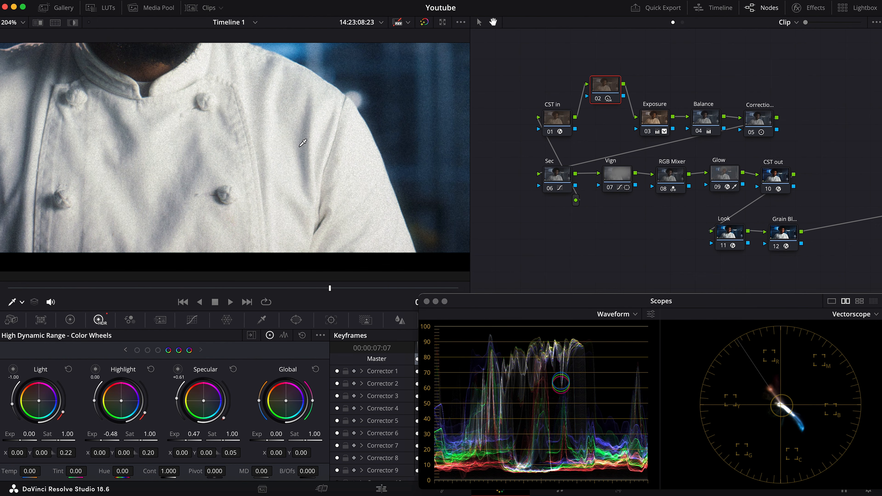
key(super+d)
key(super+d)
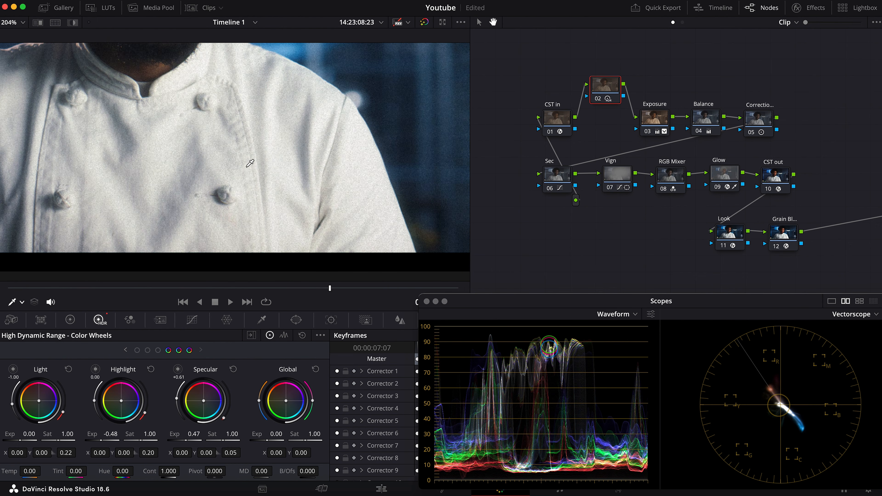
key(super+d)
key(super+d)
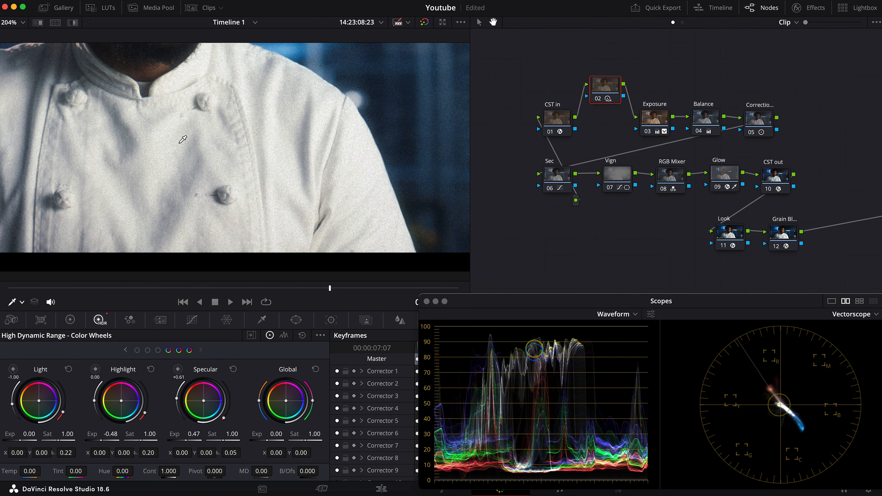
scroll(183, 140, down, 3)
scroll(184, 134, down, 2)
scroll(215, 163, up, 1)
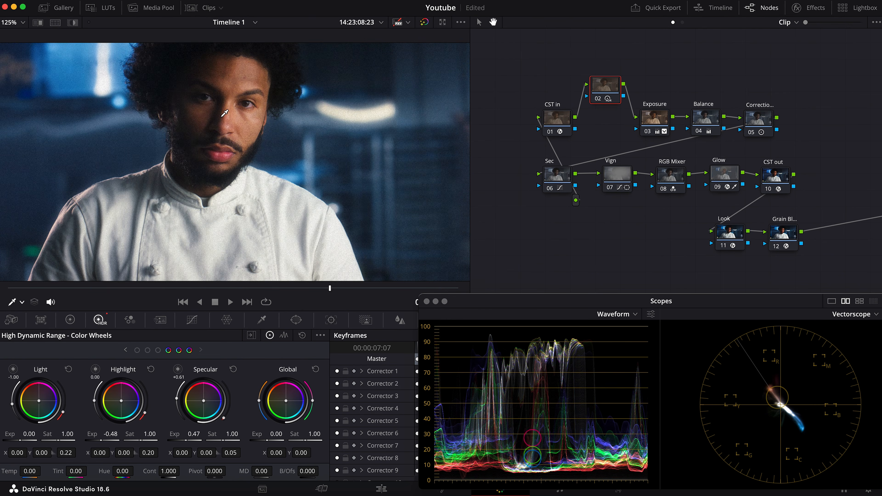
scroll(307, 146, down, 2)
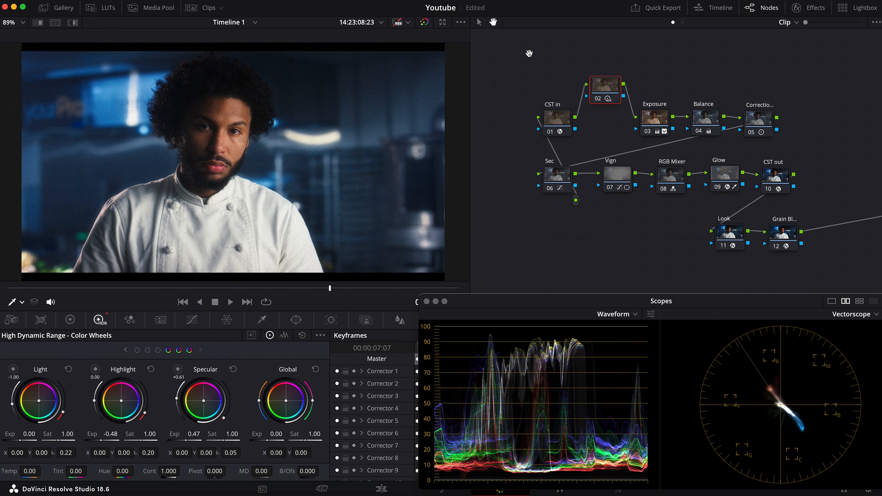
Move node 02 into line with the top row between the CST in and Exposure nodes
mouse_move(608, 88)
mouse_down()
mouse_move(606, 105)
mouse_move(607, 98)
mouse_up()
scroll(581, 38, down, 2)
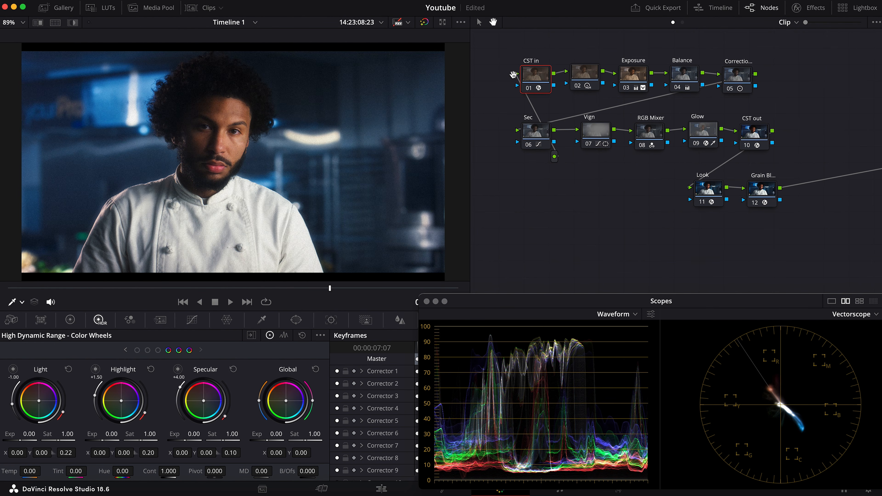
Bypass the whole grade and review it from the start by enabling the CST in, CST out, Exposure, Balance and Correction nodes in turn
key(alt+d)
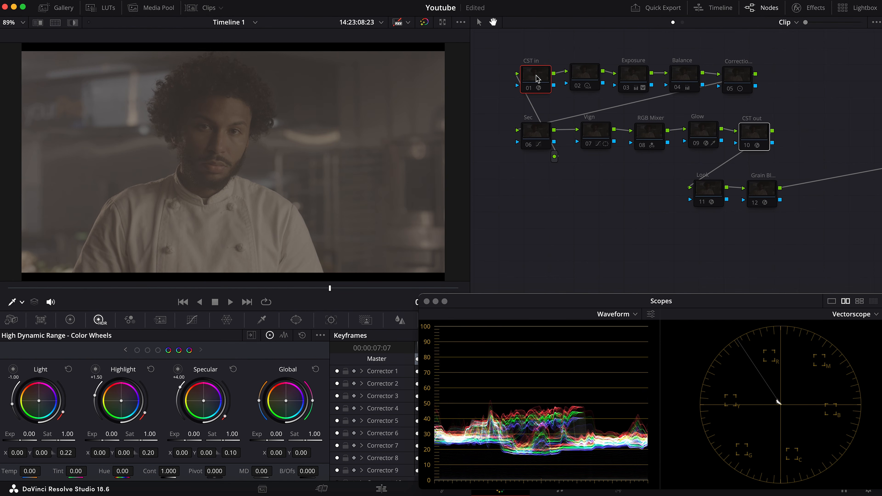
key(alt+d)
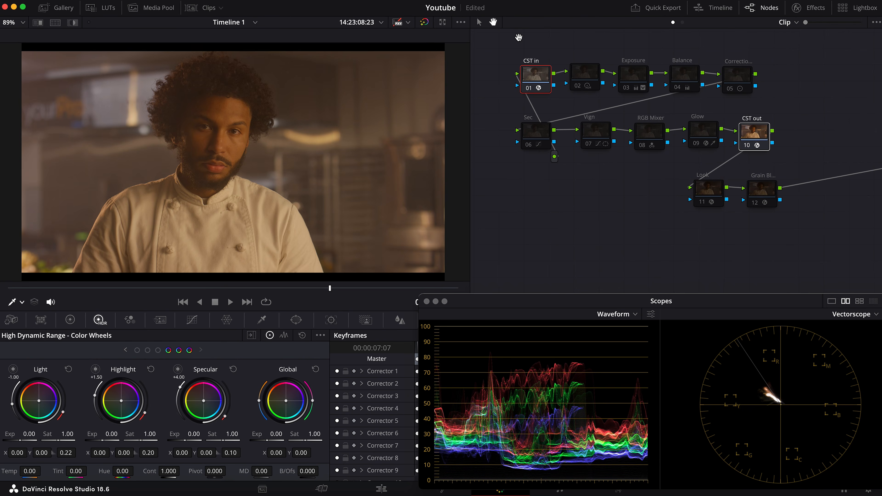
click(631, 77)
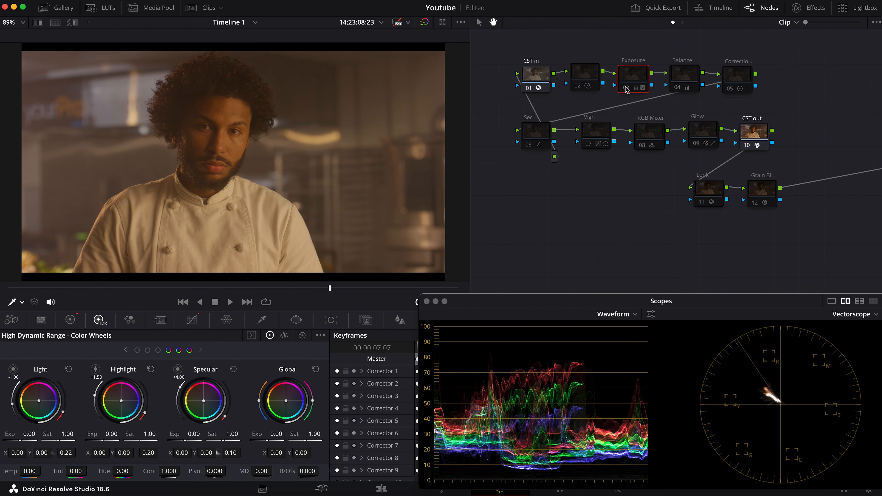
click(637, 87)
click(683, 76)
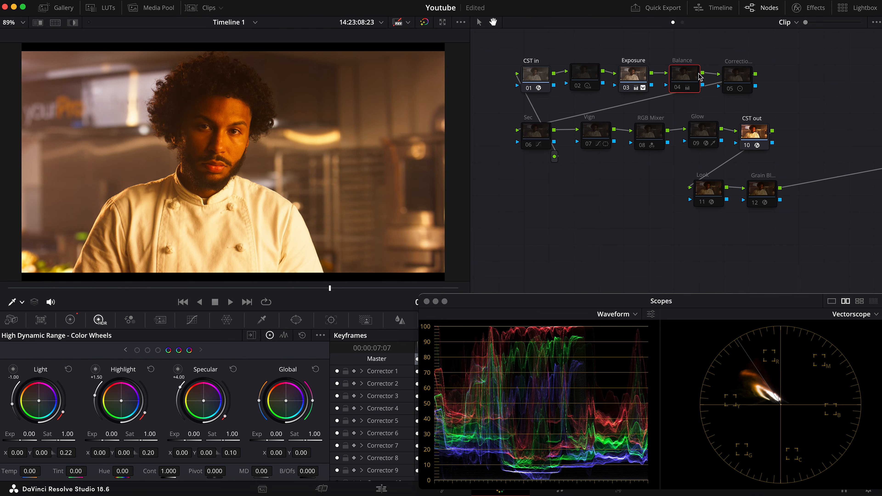
key(ctrl+d)
click(742, 77)
key(ctrl+d)
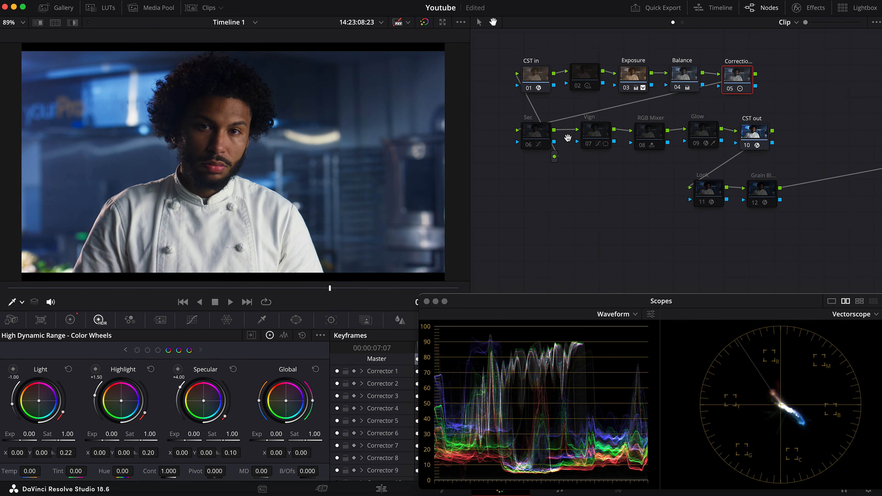
Re-enable the Sec, Vign, RGB Mixer and Glow nodes one after another to review each contribution
click(540, 134)
key(ctrl+d)
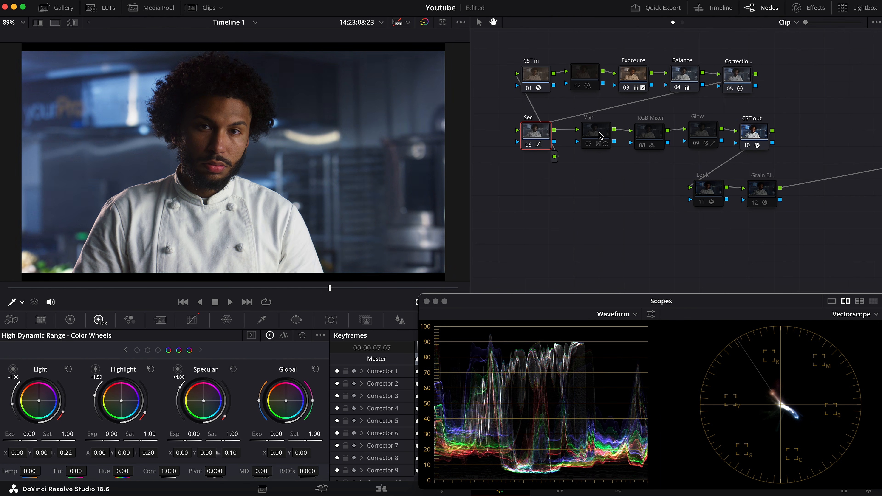
click(596, 133)
key(ctrl+d)
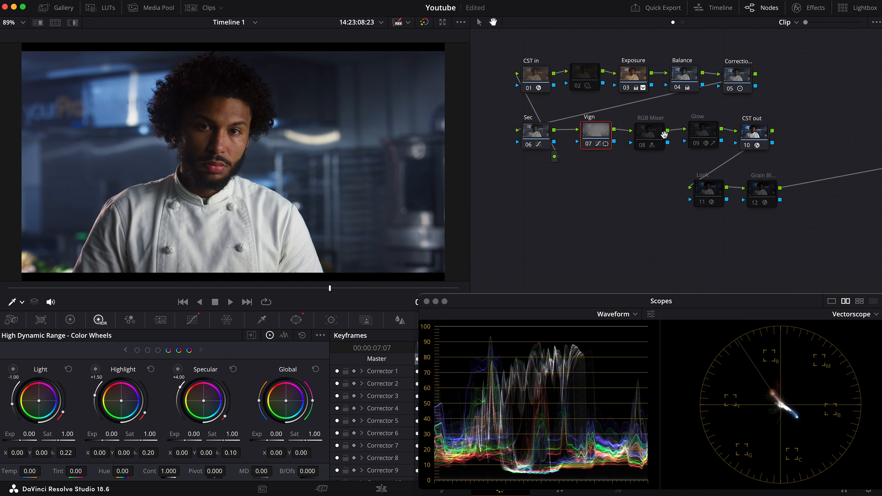
click(648, 135)
key(ctrl+d)
click(698, 134)
key(ctrl+d)
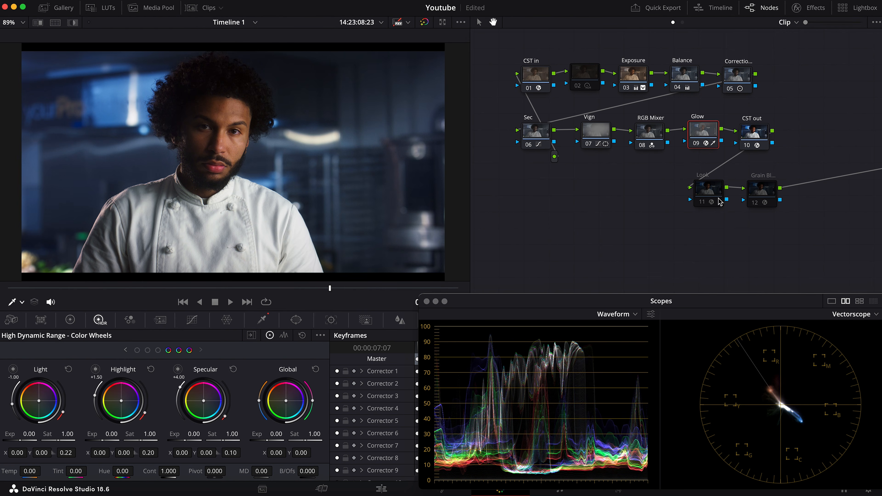
Re-enable the Look node, the grain node and node 02 to review the complete grade
click(711, 194)
key(ctrl+d)
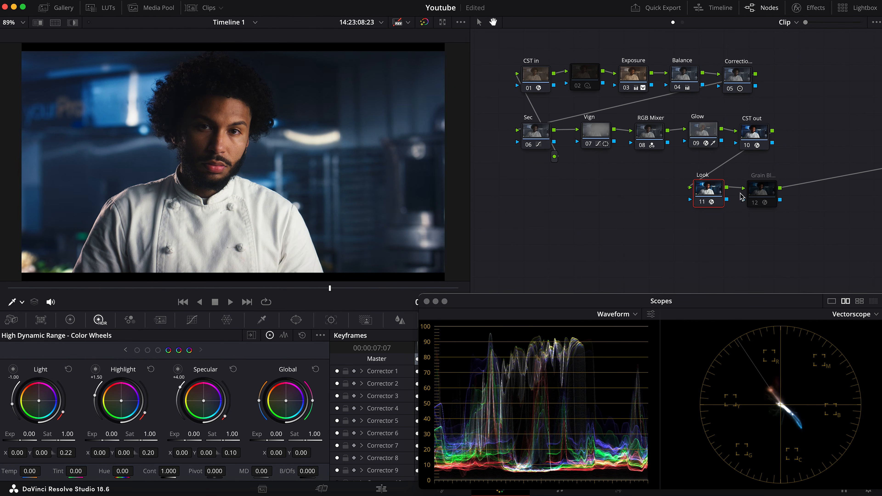
click(764, 191)
key(ctrl+d)
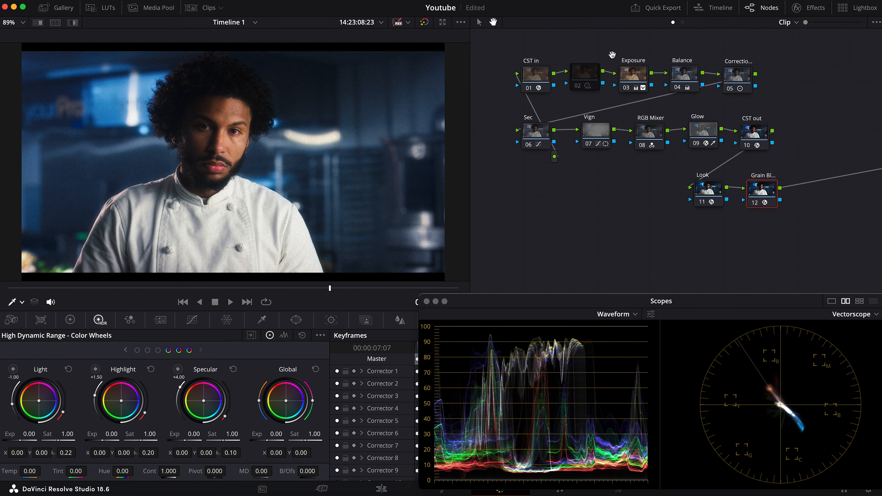
click(594, 79)
key(ctrl+d)
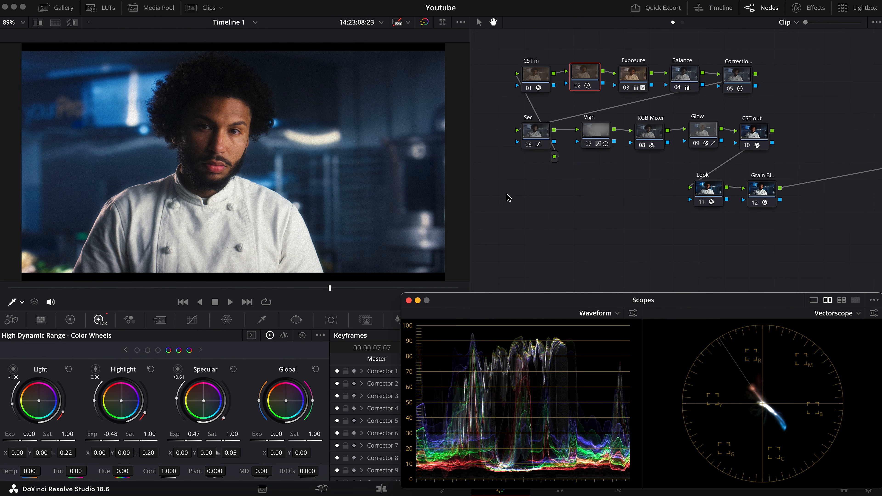
In the edit timeline, duplicate the graded R3D clip on Video 1 after the original and park the playhead at the copy's start
click(381, 489)
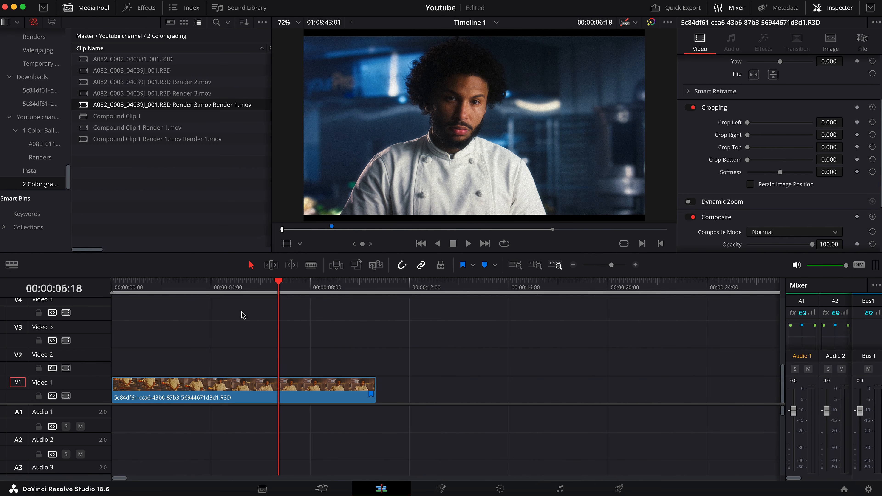
drag(232, 387, 508, 385)
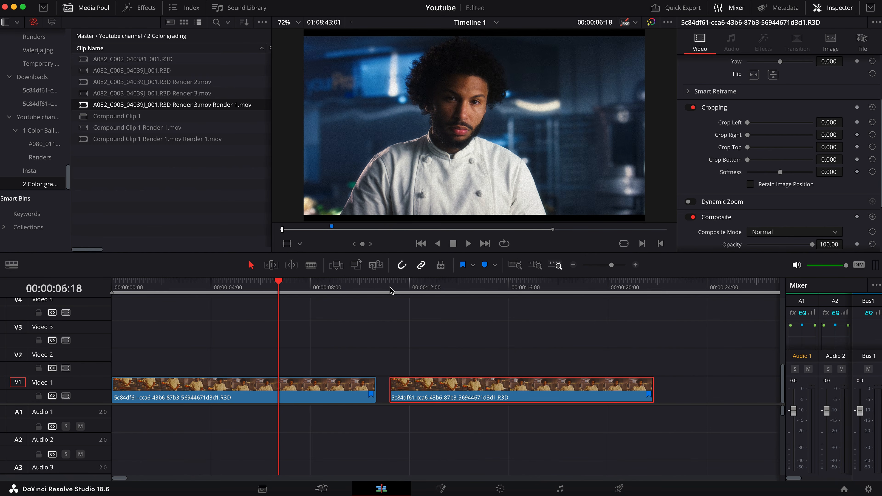
click(389, 289)
Reset all grades and nodes on the duplicated clip in the color workspace
click(500, 489)
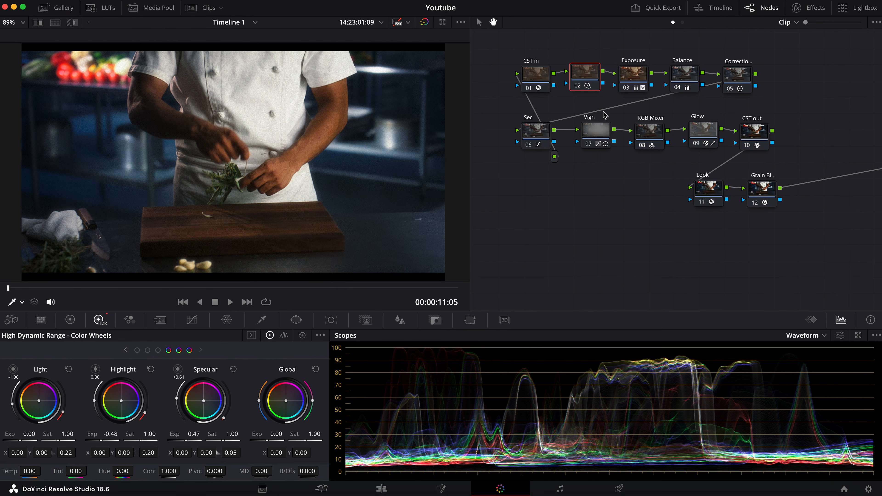
right_click(633, 186)
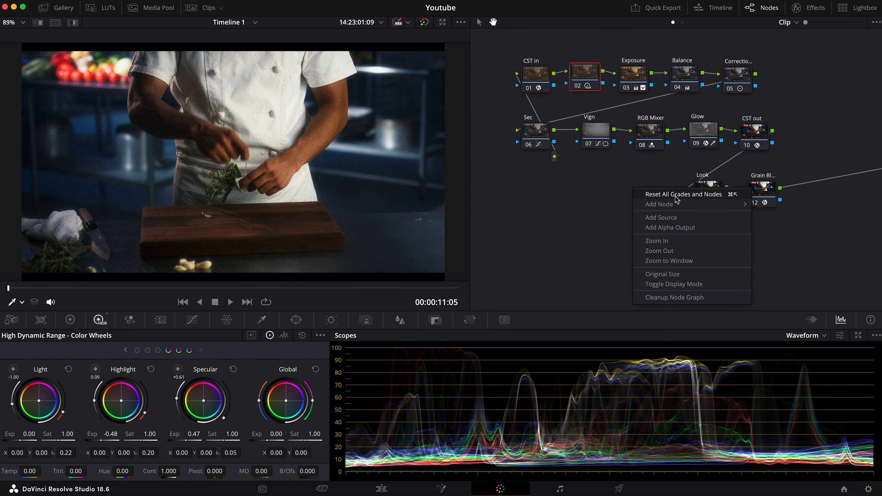
click(673, 193)
Render the ungraded copy in place in the edit timeline as QuickTime, Apple ProRes, type Apple ProRes 422
key(shift+4)
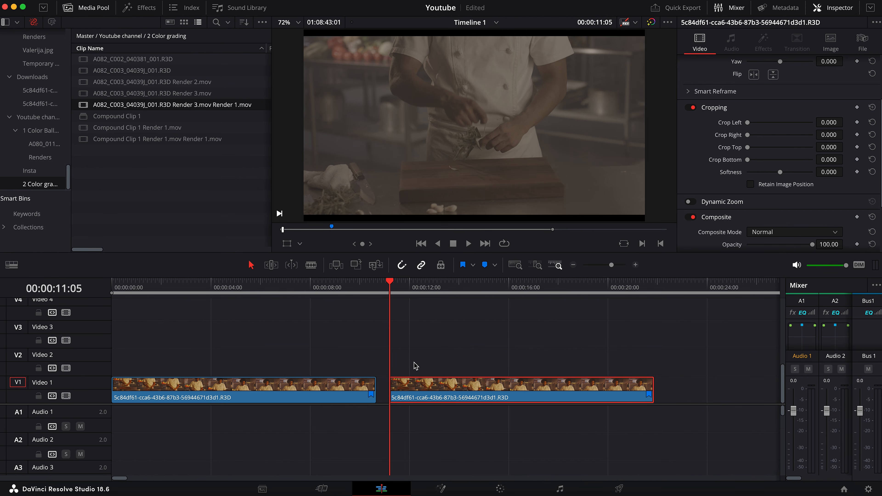
right_click(491, 384)
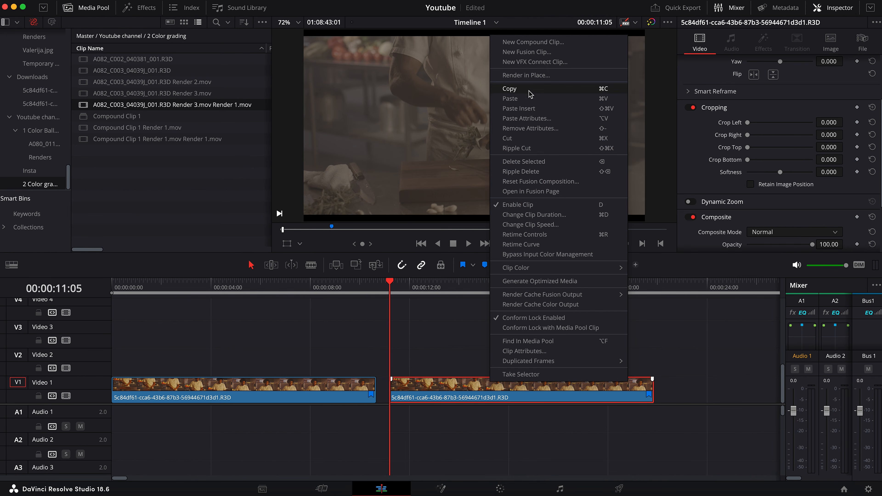
click(528, 78)
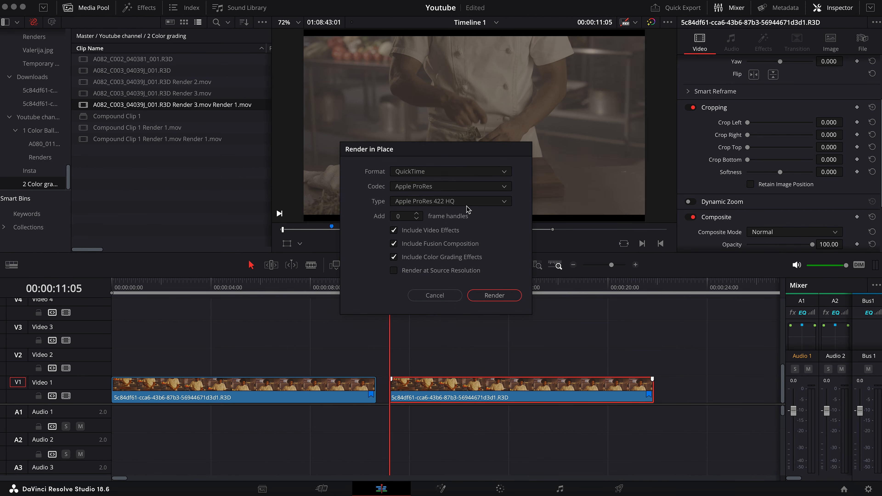
click(459, 203)
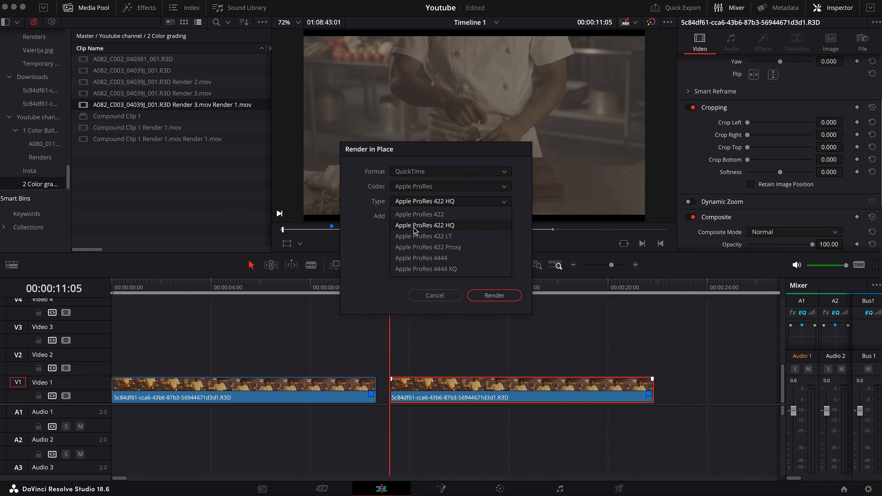
click(420, 214)
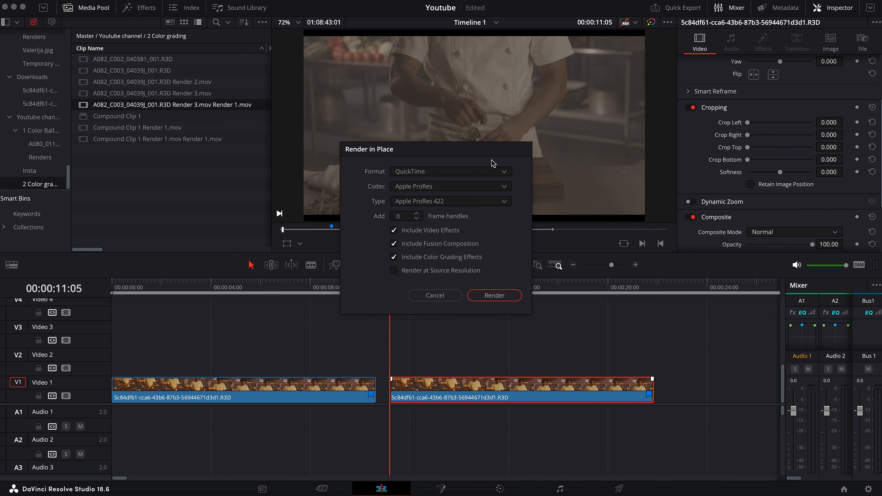
click(498, 296)
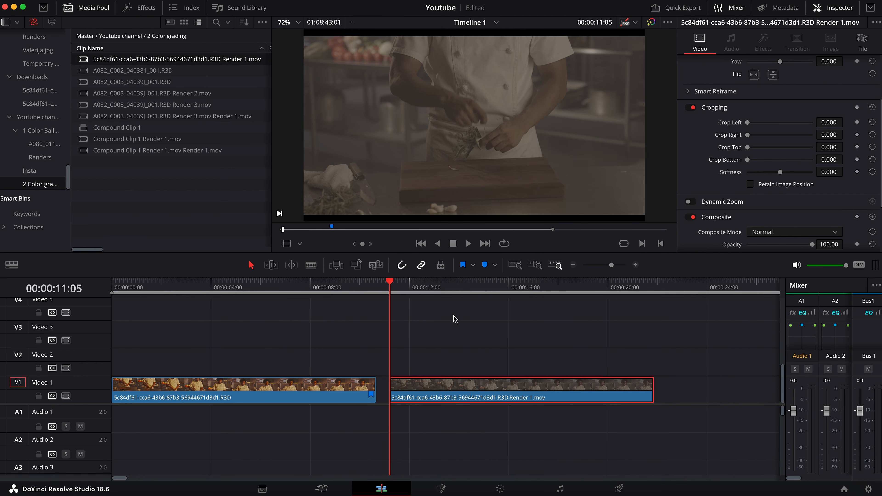
Show the clip thumbnails in the color workspace and copy the RED clip's full grade onto the Apple ProRes 422 clip
key(shift+6)
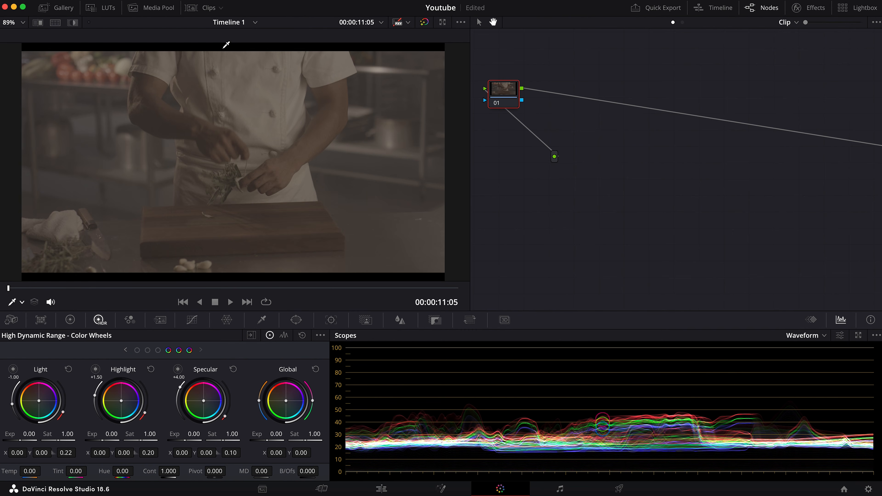
click(210, 8)
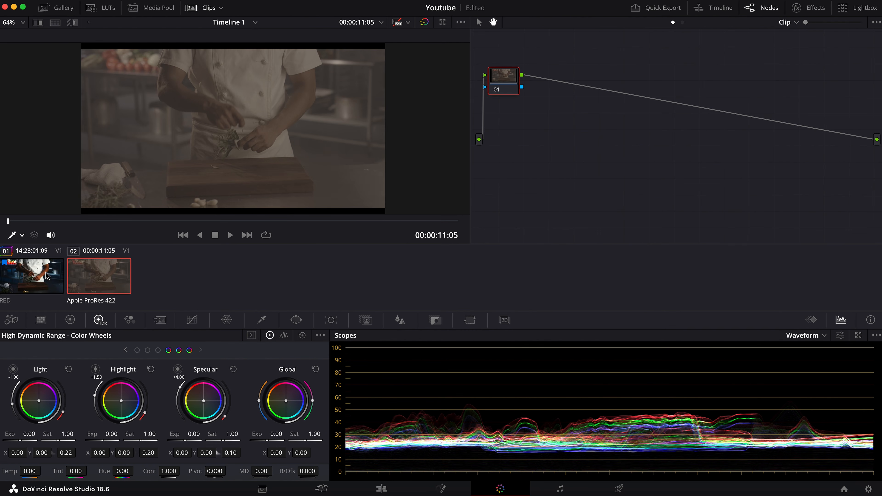
click(47, 277)
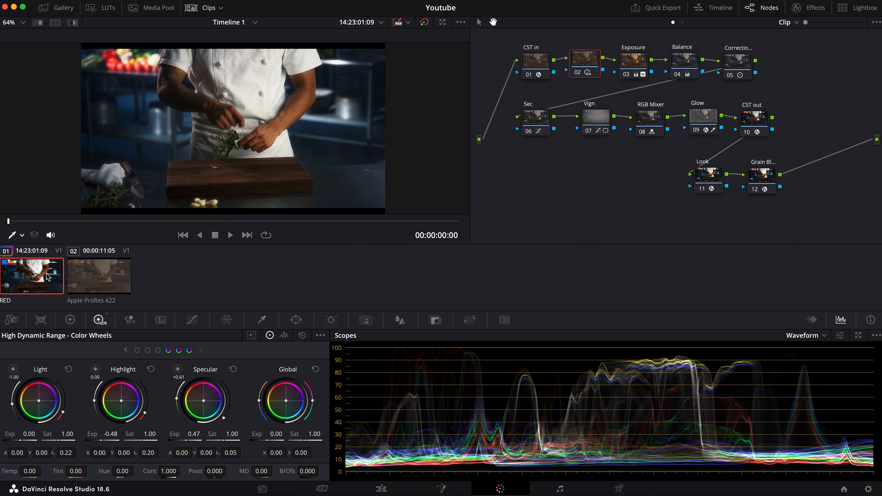
click(97, 268)
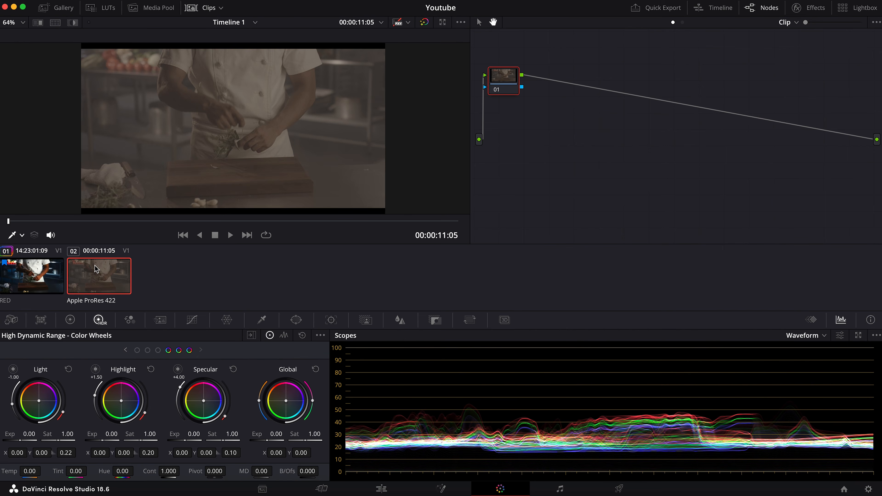
key(super+v)
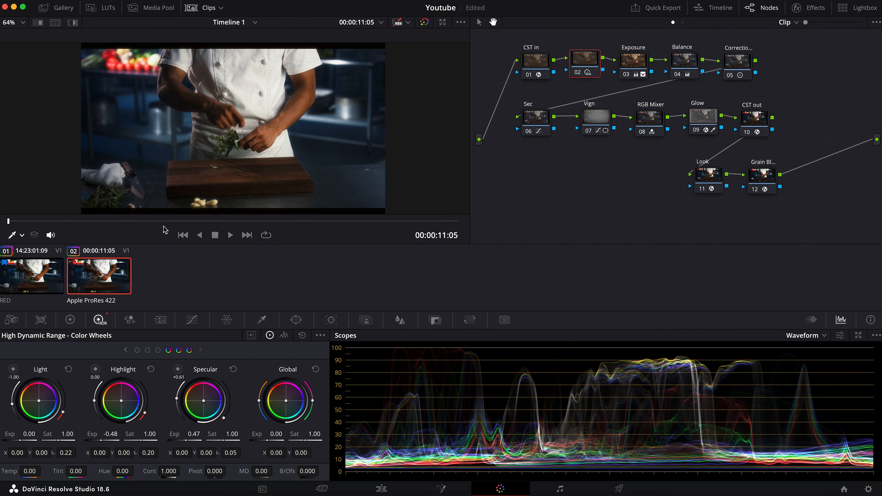
Scrub through the graded Apple ProRes 422 clip and compare its image with the RED clip
click(321, 221)
drag(333, 225, 407, 206)
click(29, 271)
click(99, 275)
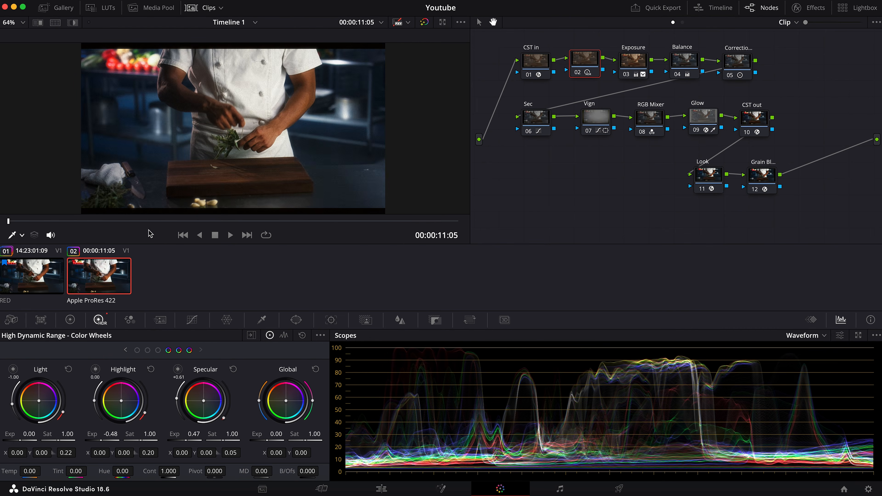
click(294, 221)
drag(304, 212, 382, 204)
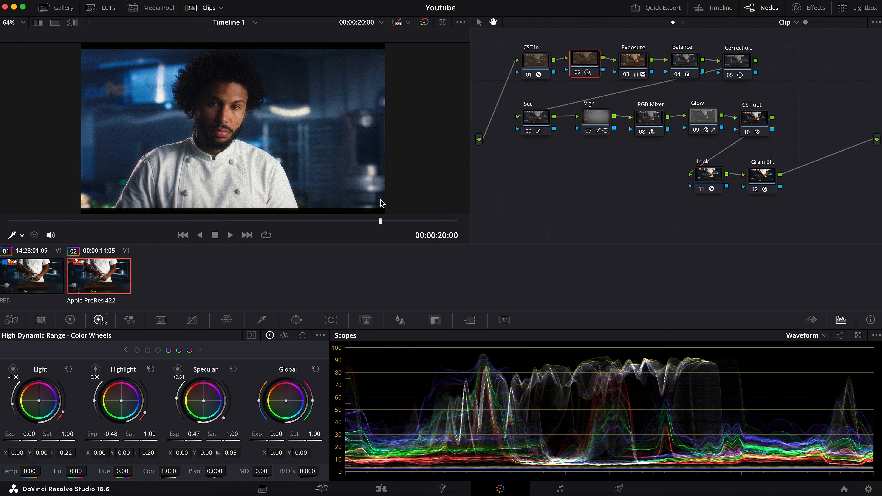
In the RED clip's Sec node, add a red Hue Vs Sat point and lower its saturation to 0.89, judging it at 00:00:02:02
click(41, 280)
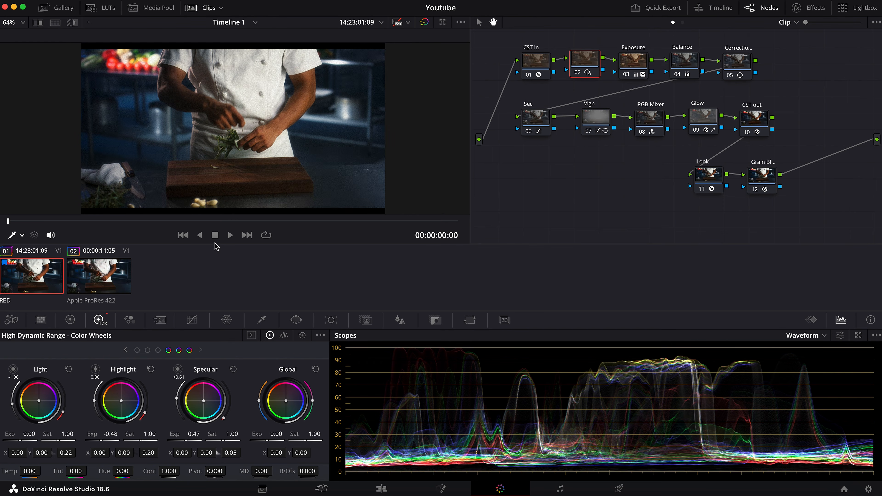
drag(19, 220, 79, 211)
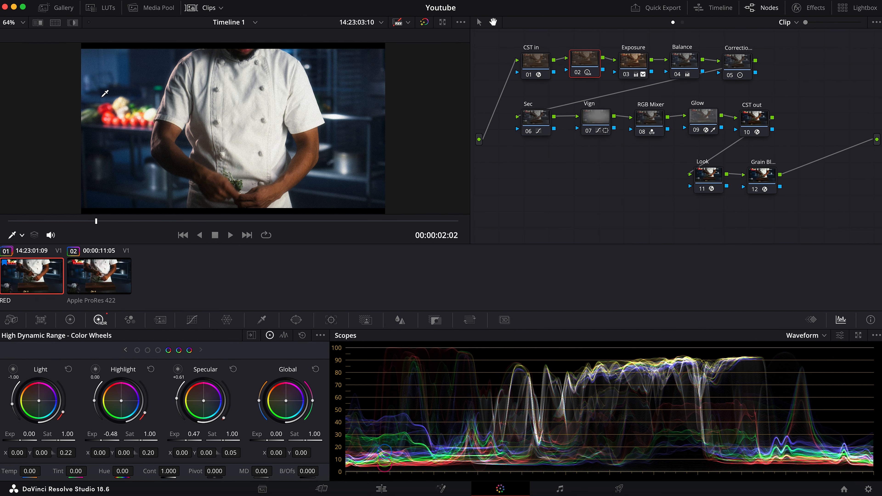
click(530, 120)
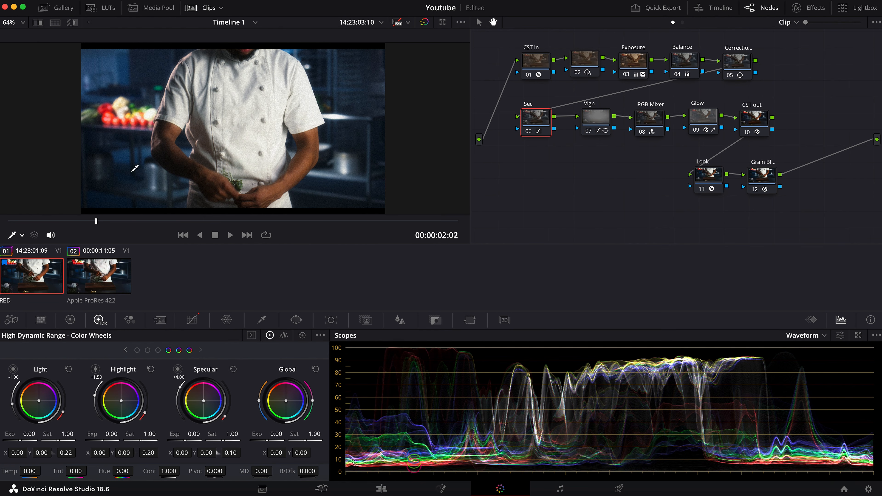
click(192, 319)
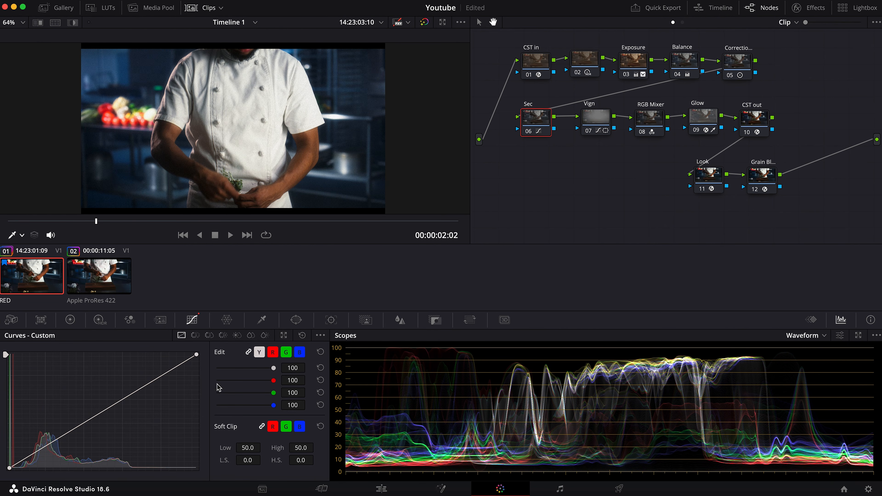
click(209, 335)
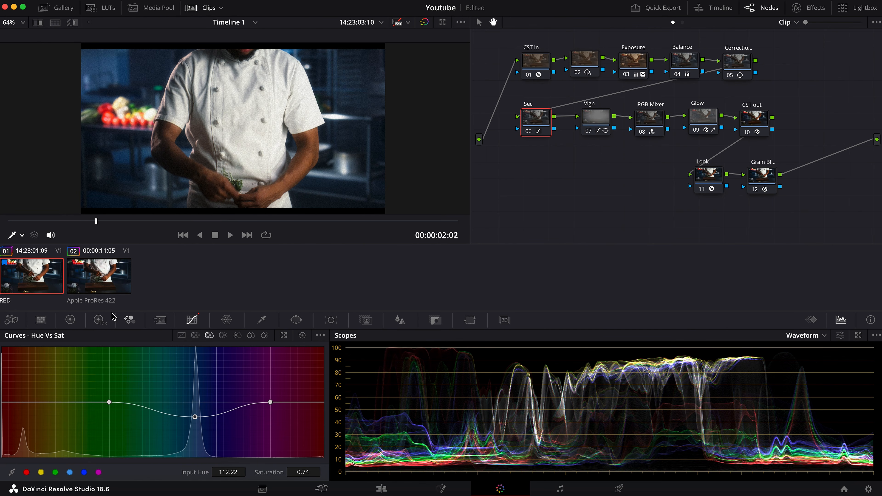
click(27, 473)
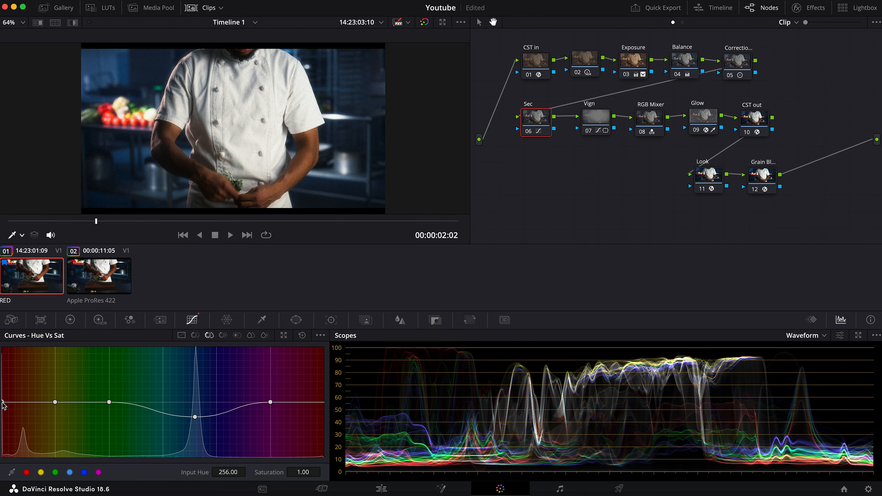
drag(2, 402, 2, 408)
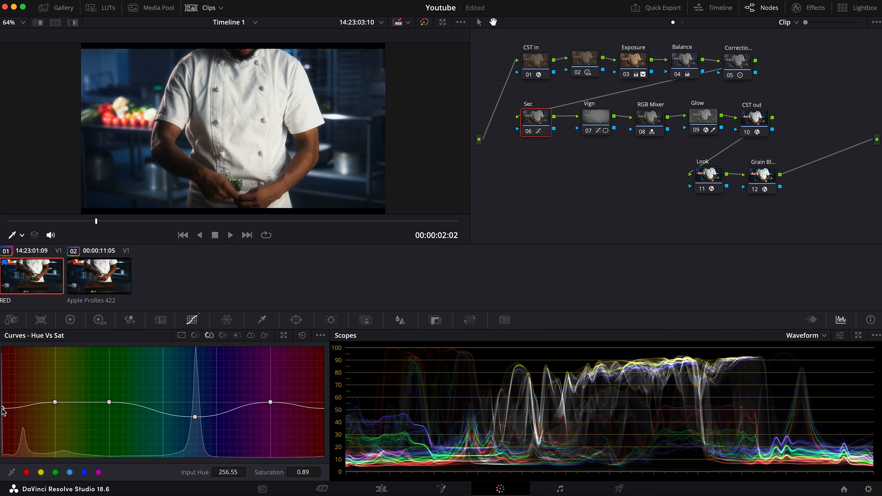
Add an orange Hue Vs Sat point at input hue 281.44 in the Sec node and set its saturation to 0.99
click(24, 405)
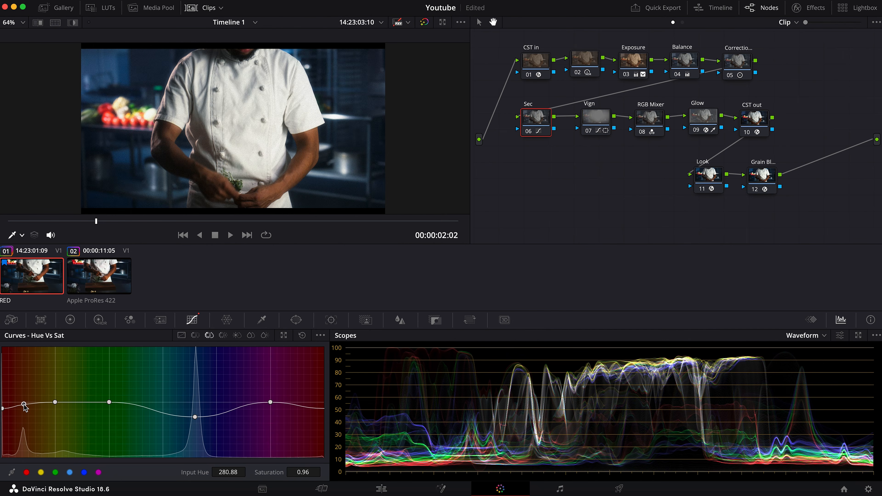
drag(24, 405, 24, 404)
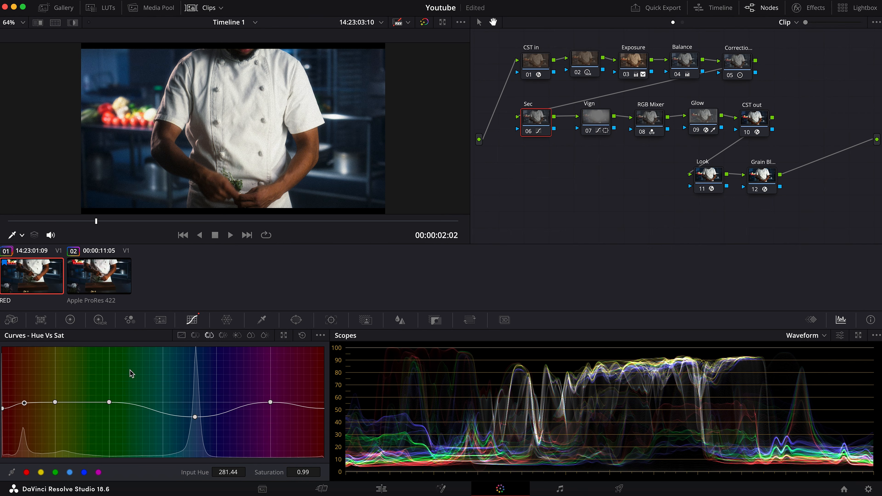
In the Sec node's Hue Vs Lum curve, slightly darken the reds and add an orange point at hue 281.44 with lum gain 0.95
click(222, 336)
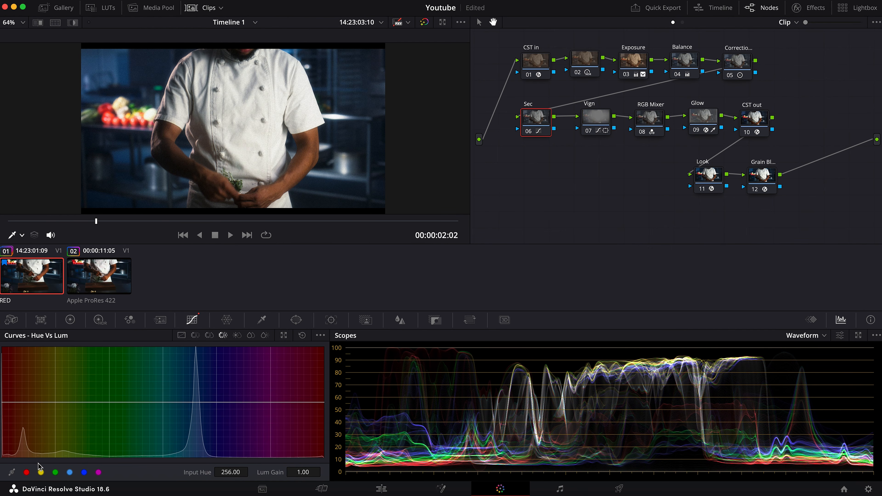
click(27, 473)
drag(2, 402, 25, 406)
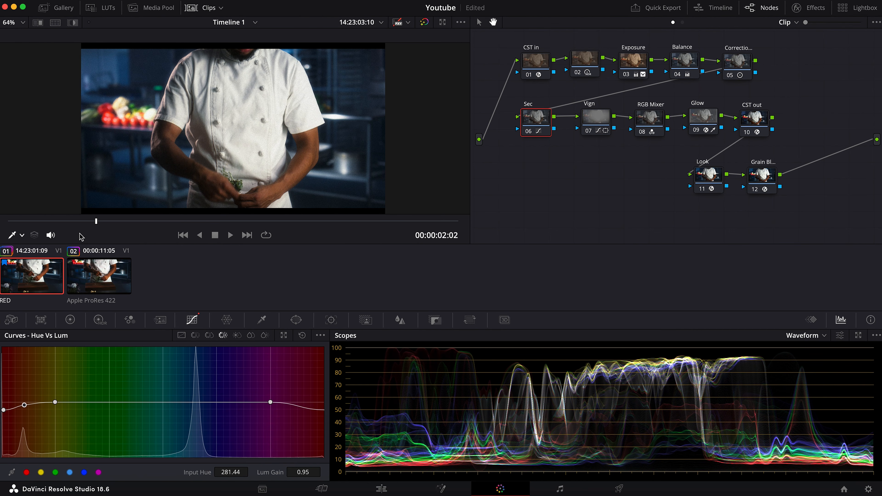
Compare the image with the Sec node off and on at 00:00:00:13, and review the RED clip through to 00:00:06:14
drag(97, 222, 30, 222)
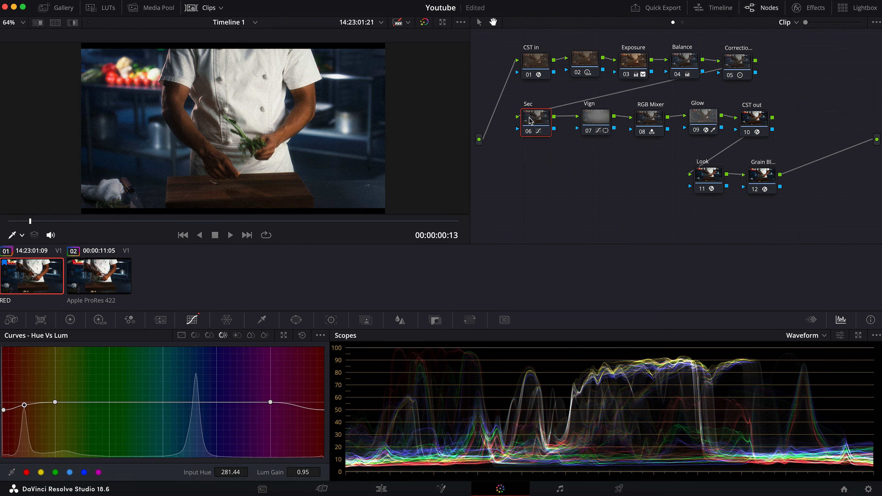
key(ctrl+d)
key(ctrl+d)
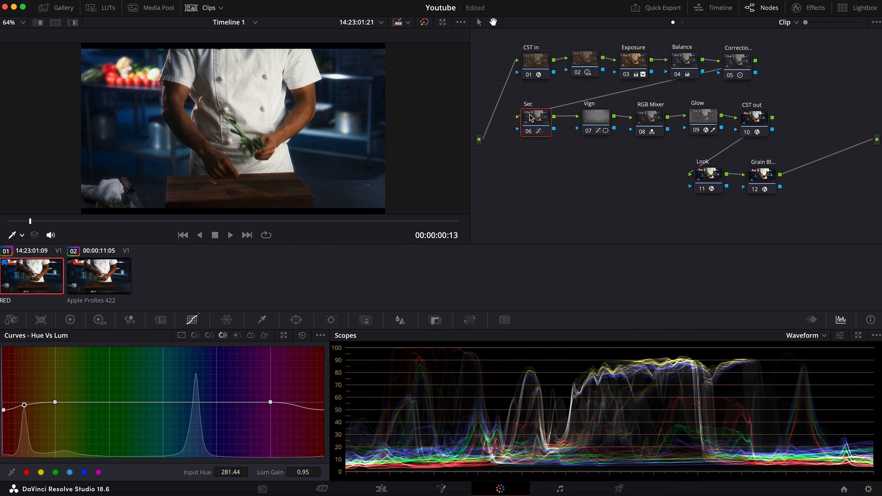
key(ctrl+d)
key(ctrl+d)
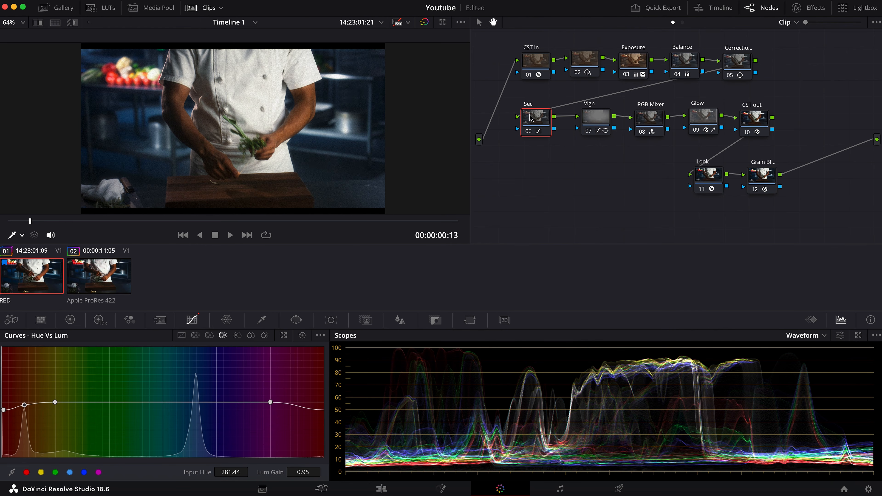
drag(49, 223, 202, 221)
drag(285, 218, 323, 218)
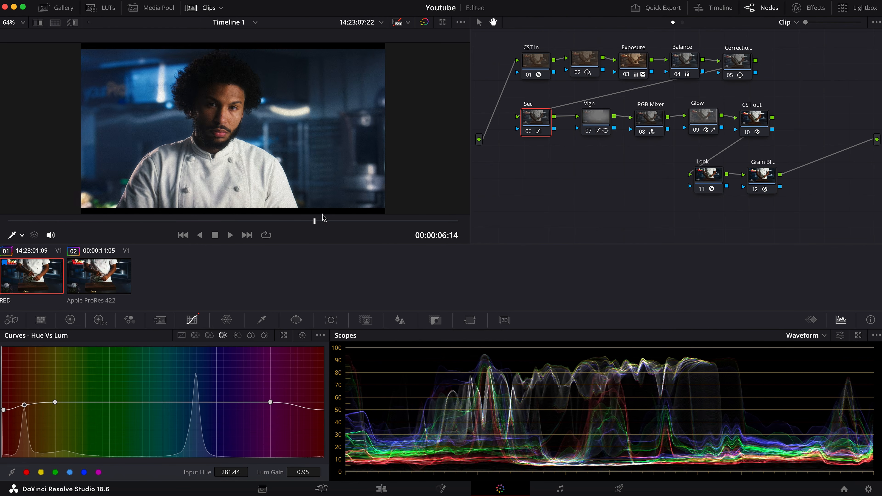